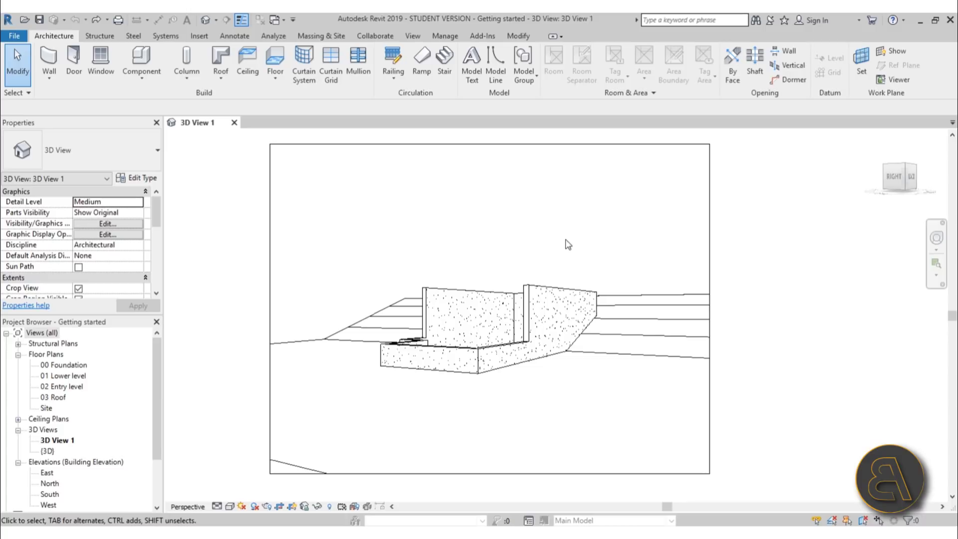
Step: Save the project to the Desktop as Getting started.rvt in the Project Files (*.rvt) format
click(14, 36)
mouse_move(71, 178)
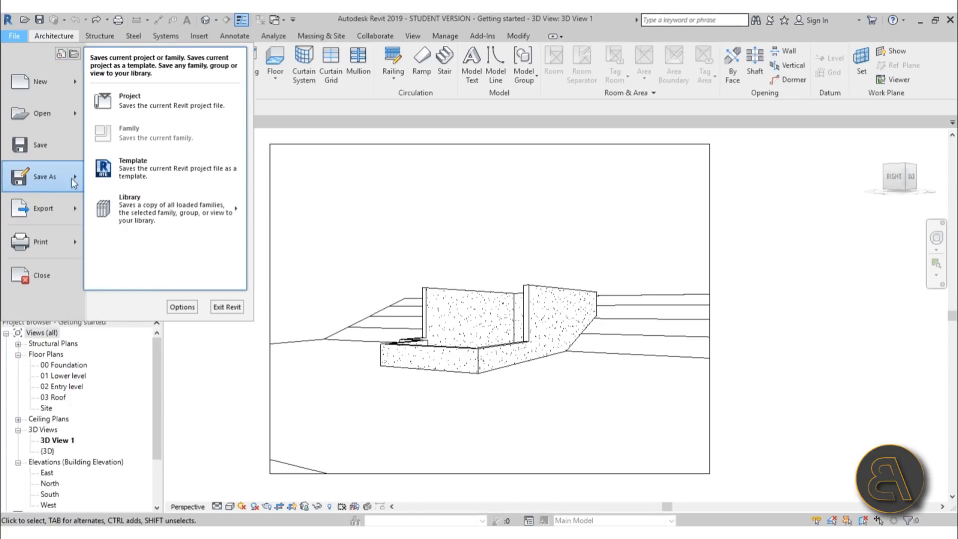
click(163, 95)
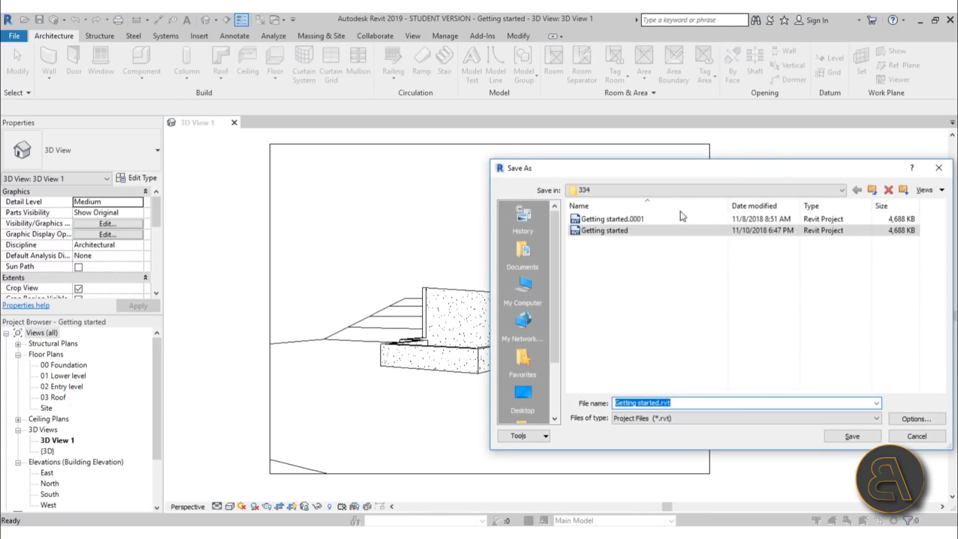
click(524, 287)
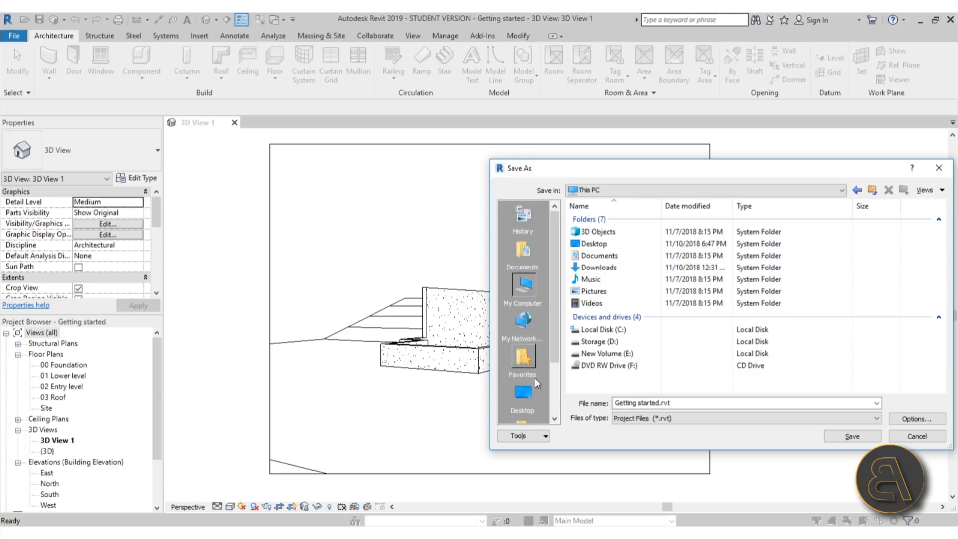
click(522, 397)
drag(653, 173, 335, 123)
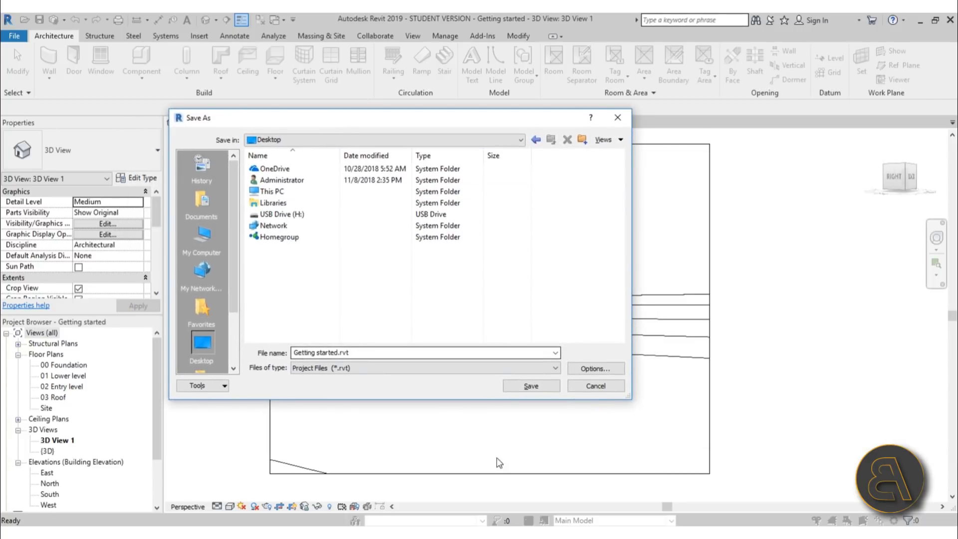
click(458, 369)
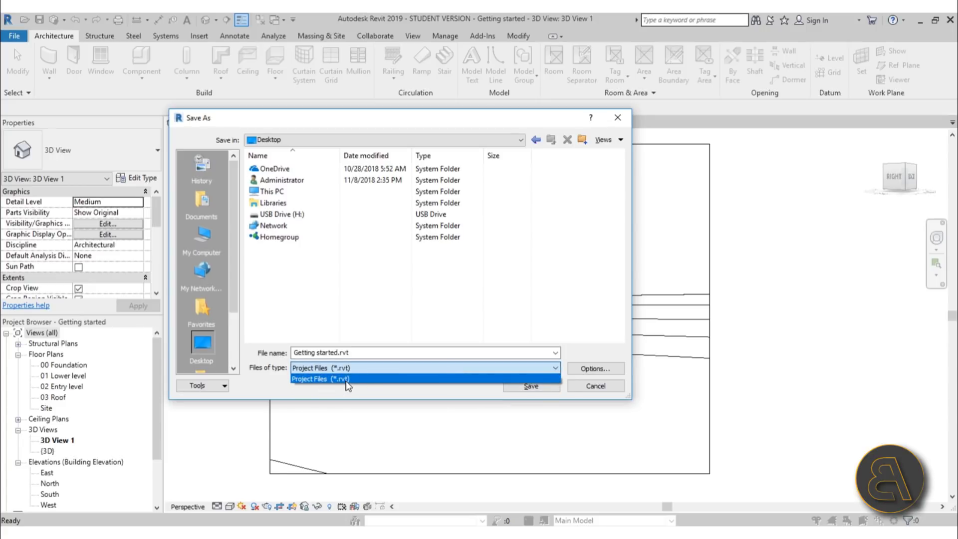
click(315, 377)
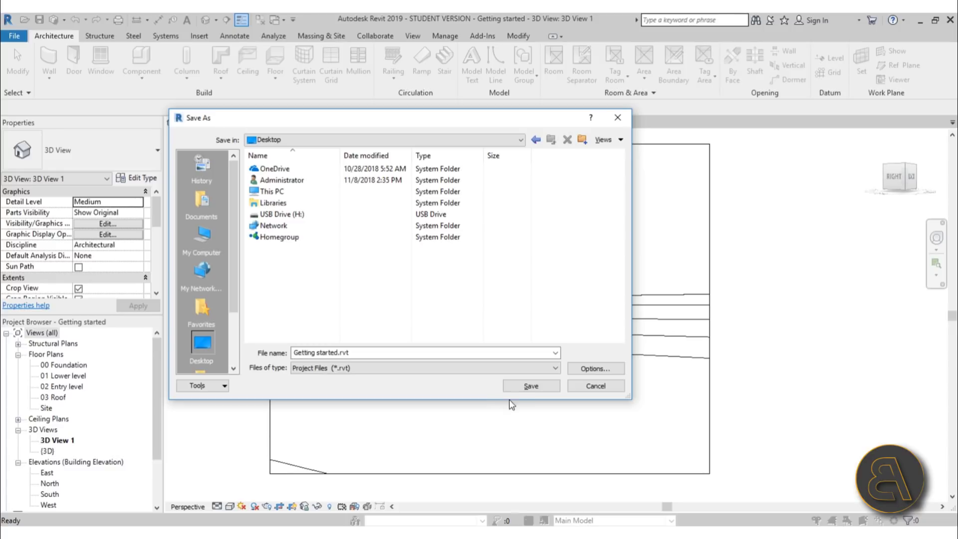
click(535, 384)
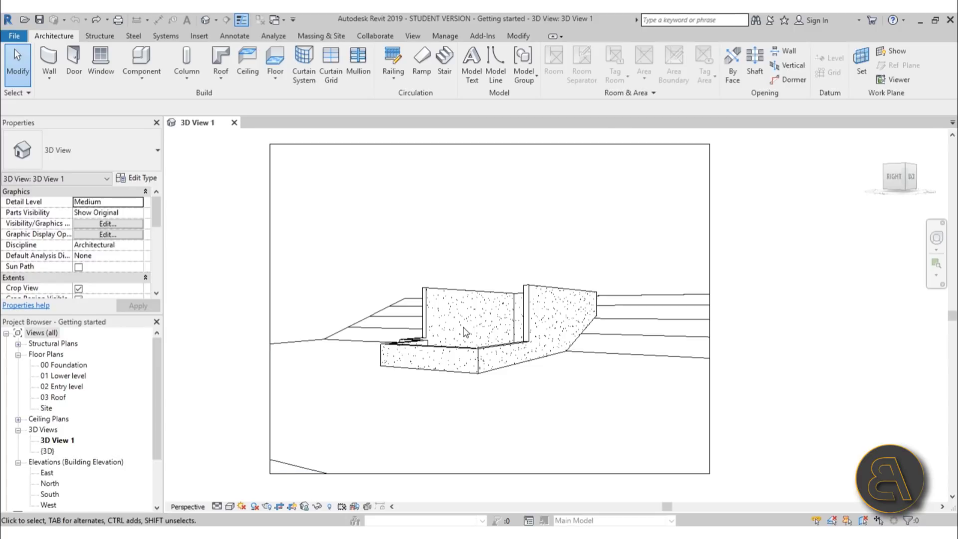
Step: Open the 01 Lower level floor plan at the end of the building where the retaining walls are low
click(384, 367)
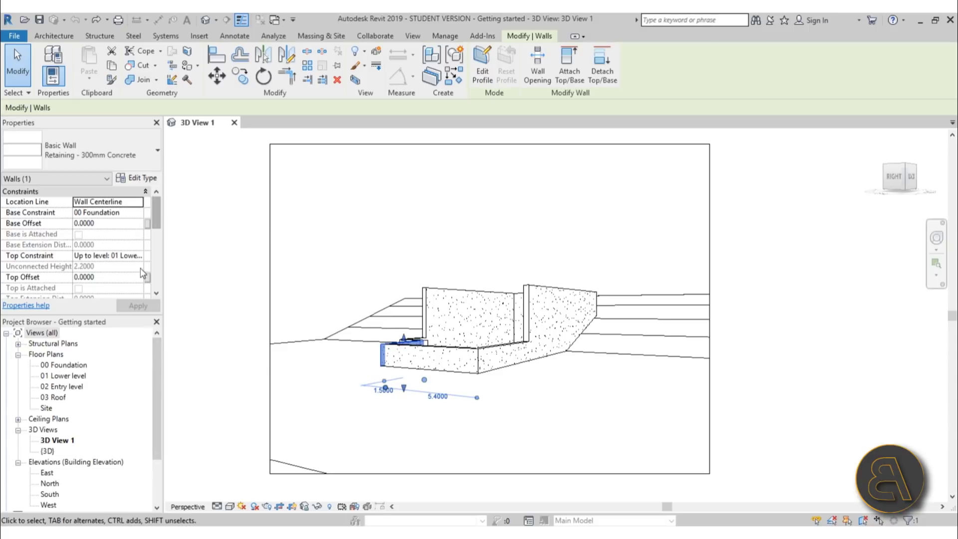
double_click(64, 380)
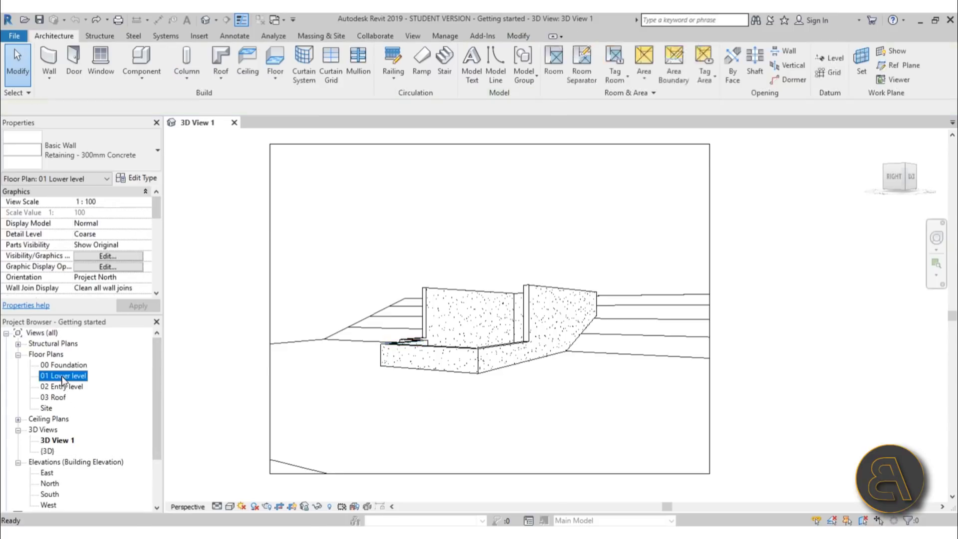
scroll(574, 327, up, 5)
scroll(591, 329, up, 2)
click(591, 329)
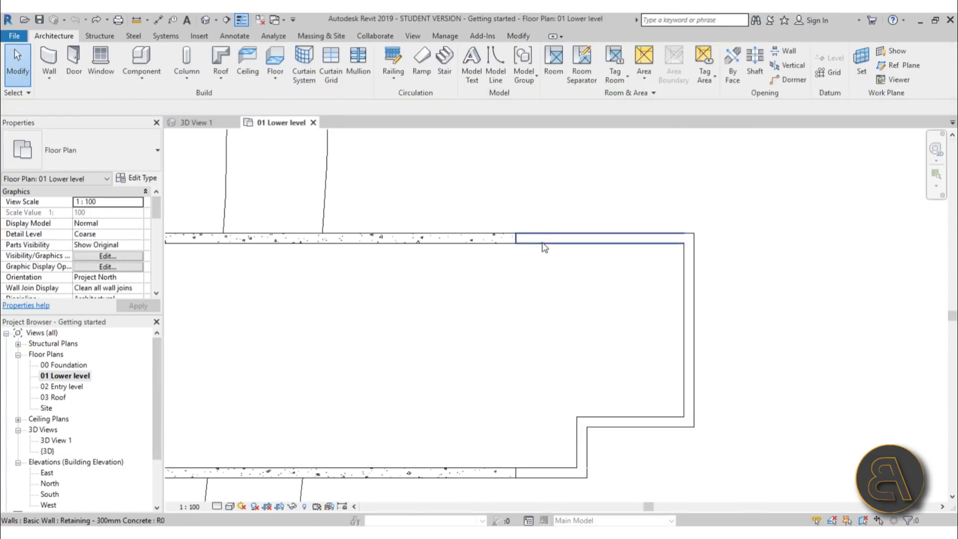
Step: Start the Wall command and set the wall type to Generic - 200mm
click(52, 64)
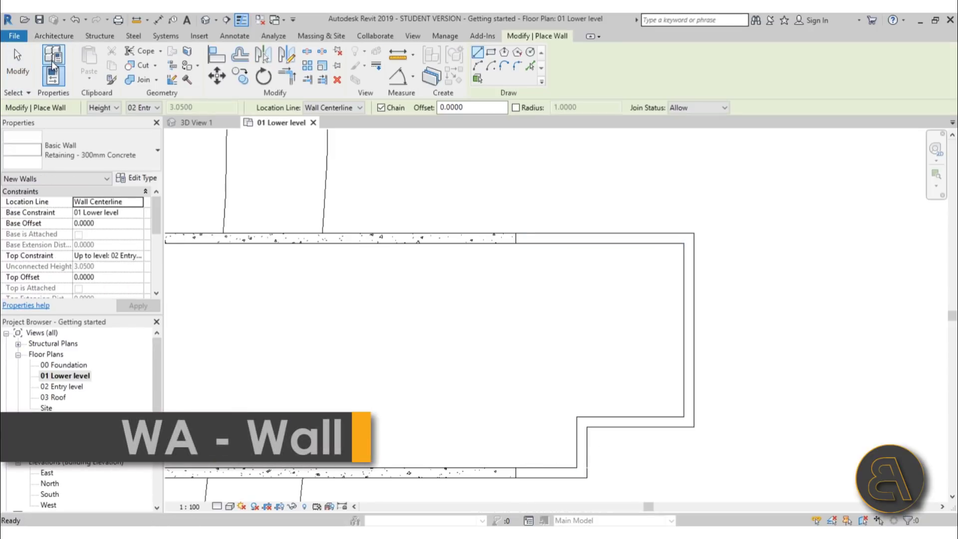
click(136, 157)
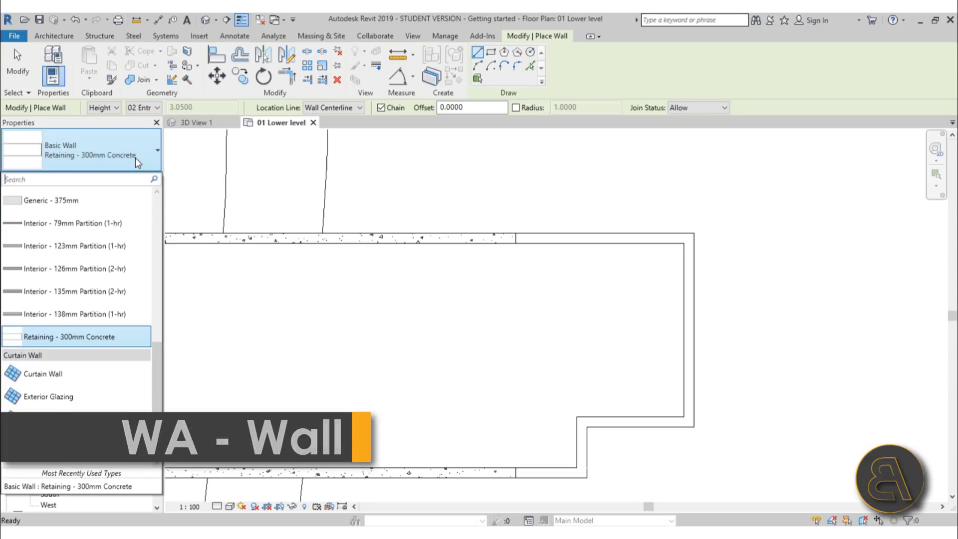
scroll(85, 274, up, 3)
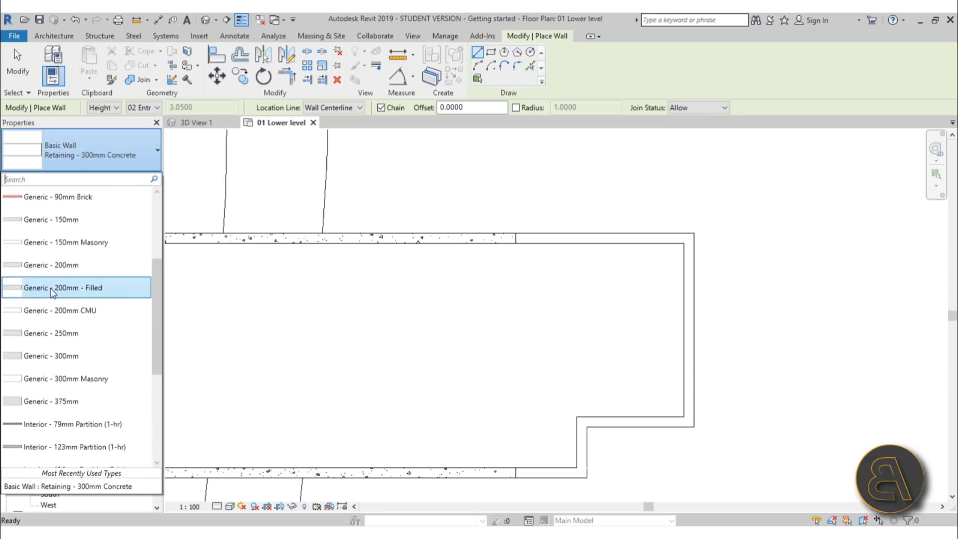
click(28, 267)
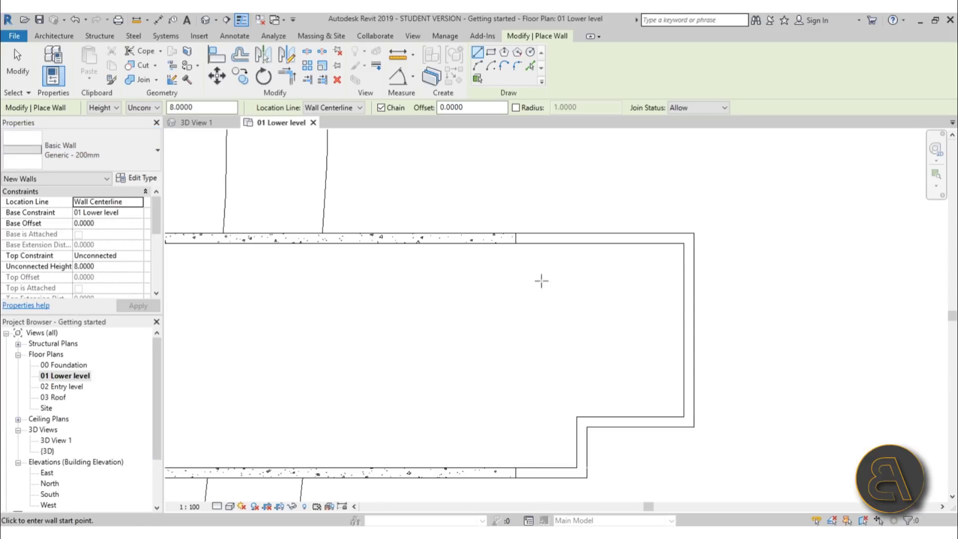
Step: Draw a trial wall about 0.76 m long on the low retaining wall's centerline from the upper concrete wall's end, and delete it
scroll(499, 279, down, 3)
scroll(398, 222, up, 5)
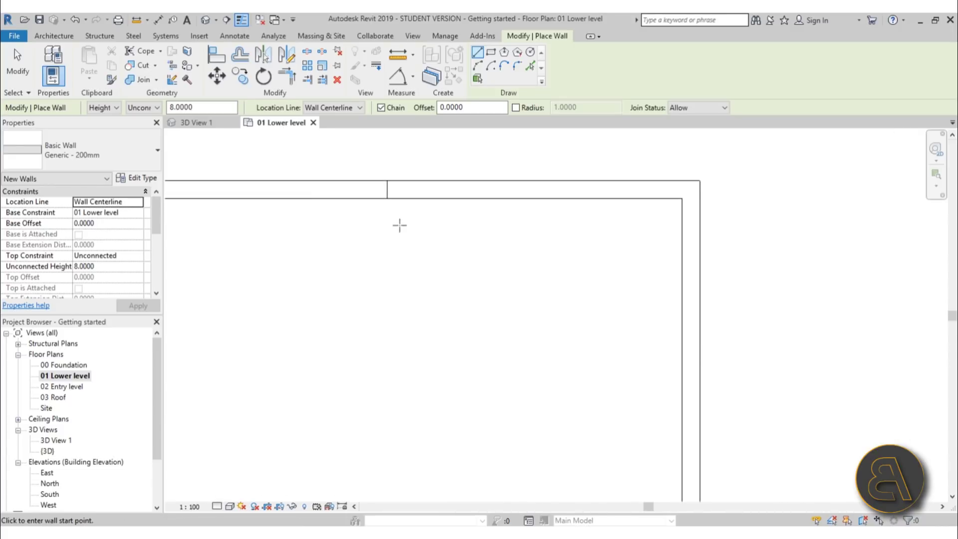
click(377, 251)
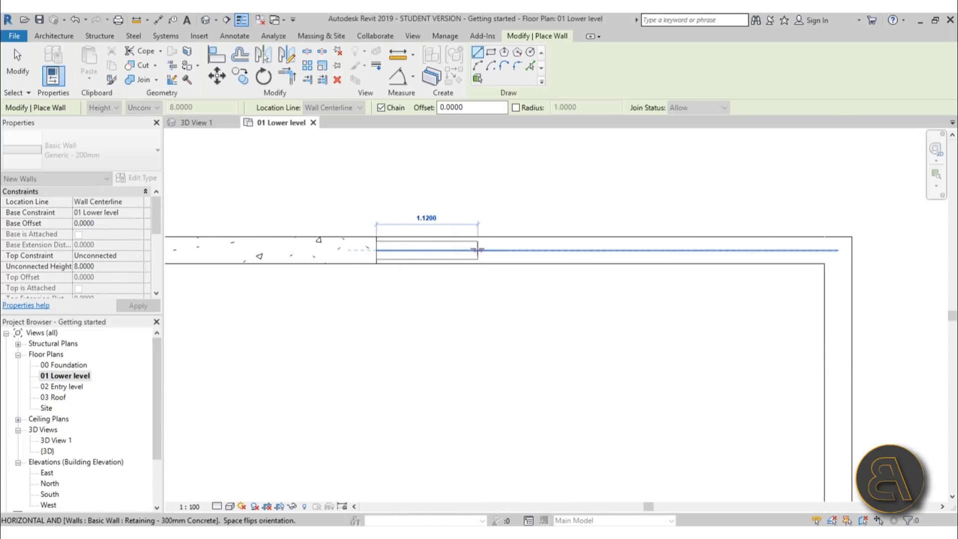
scroll(426, 251, up, 4)
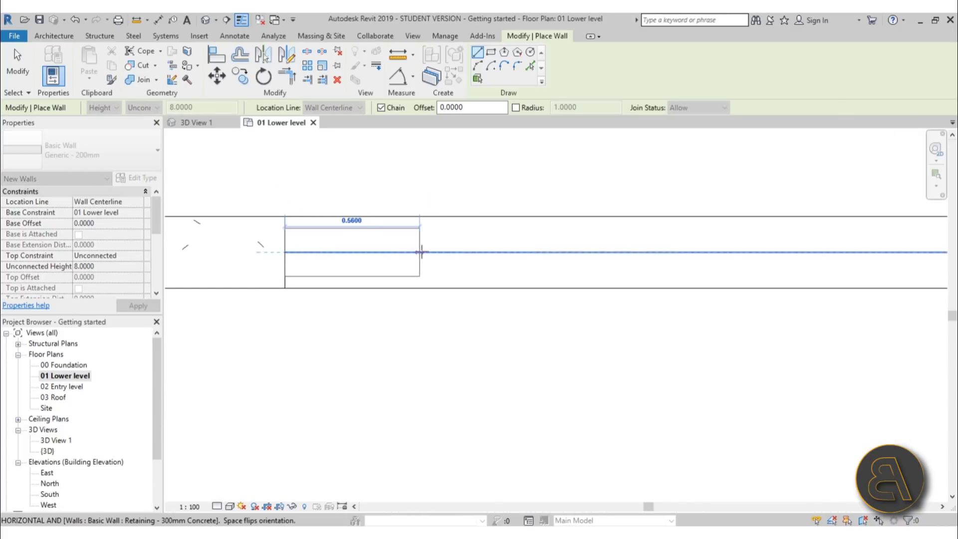
click(468, 251)
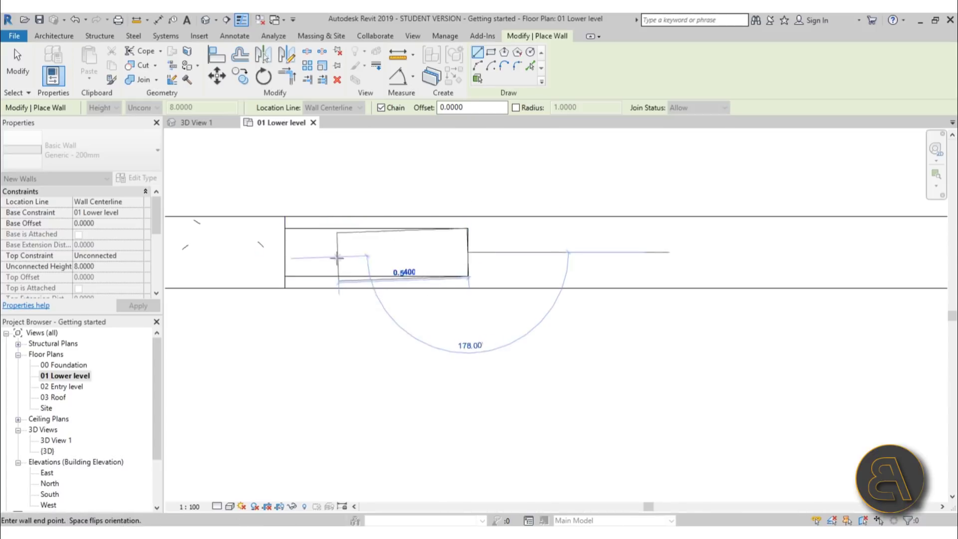
key(Escape)
key(Escape)
scroll(297, 280, up, 1)
click(293, 276)
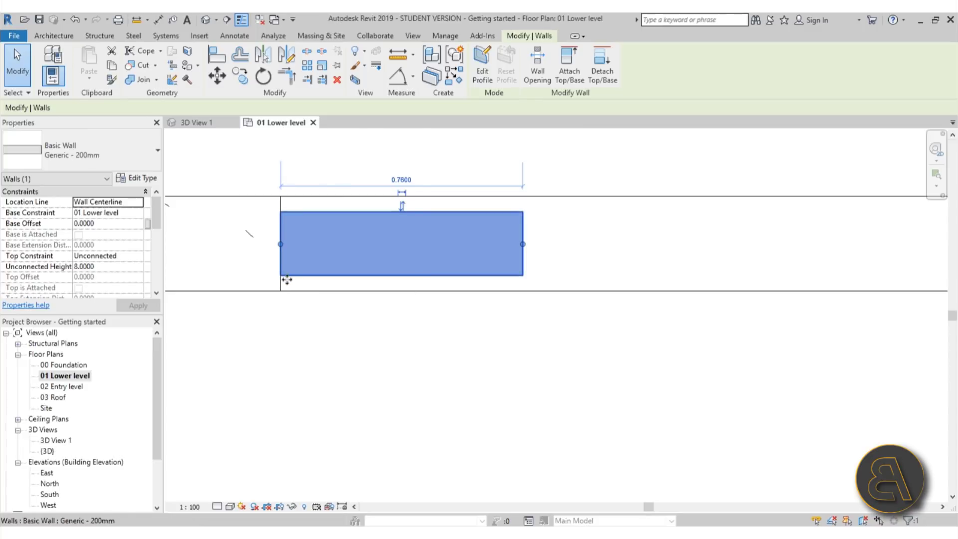
click(339, 327)
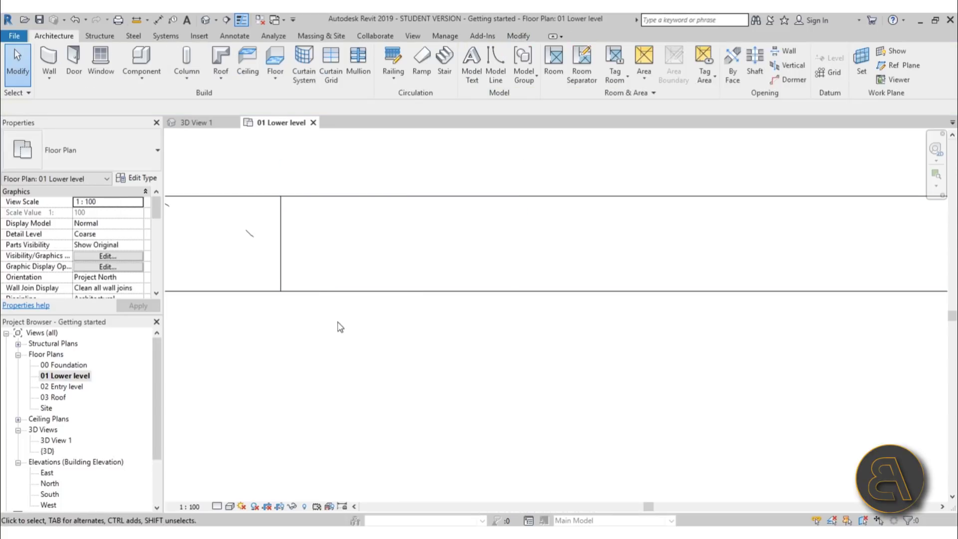
Step: Restart the Wall command and set the location line to Finish Face: Interior
click(48, 58)
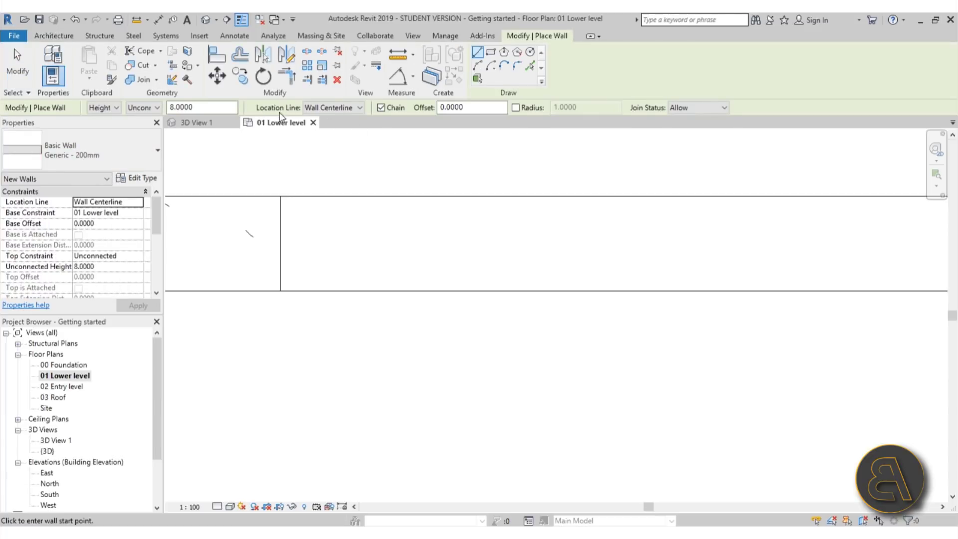
click(312, 108)
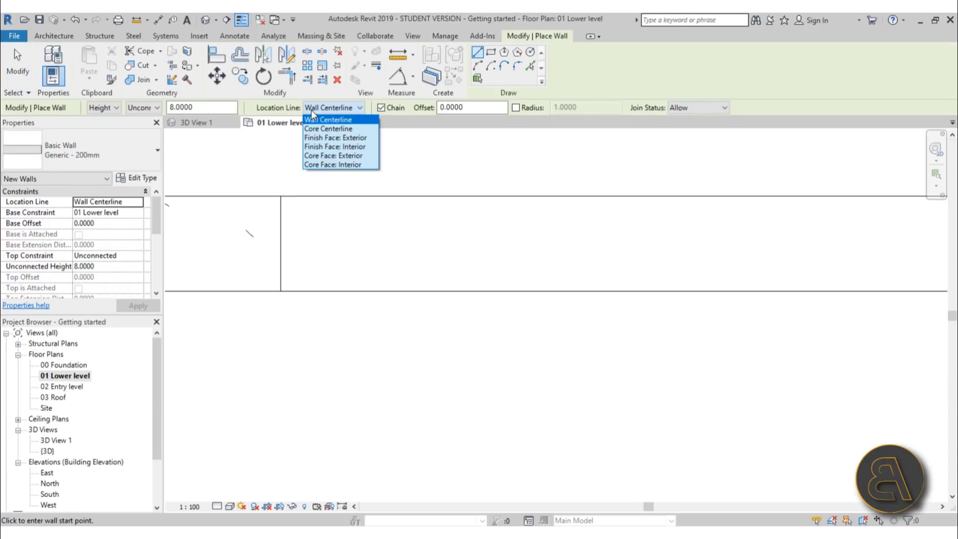
click(343, 148)
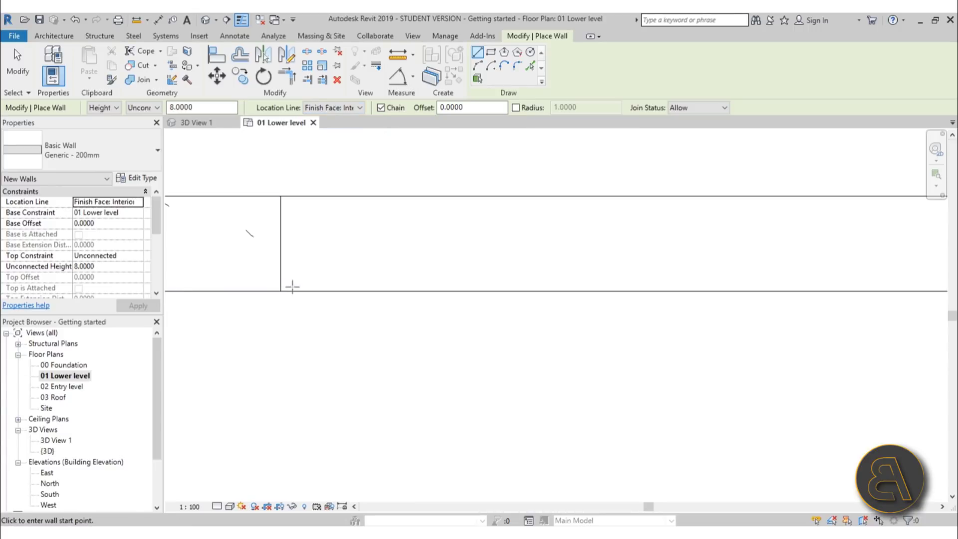
scroll(292, 287, down, 4)
scroll(472, 257, up, 2)
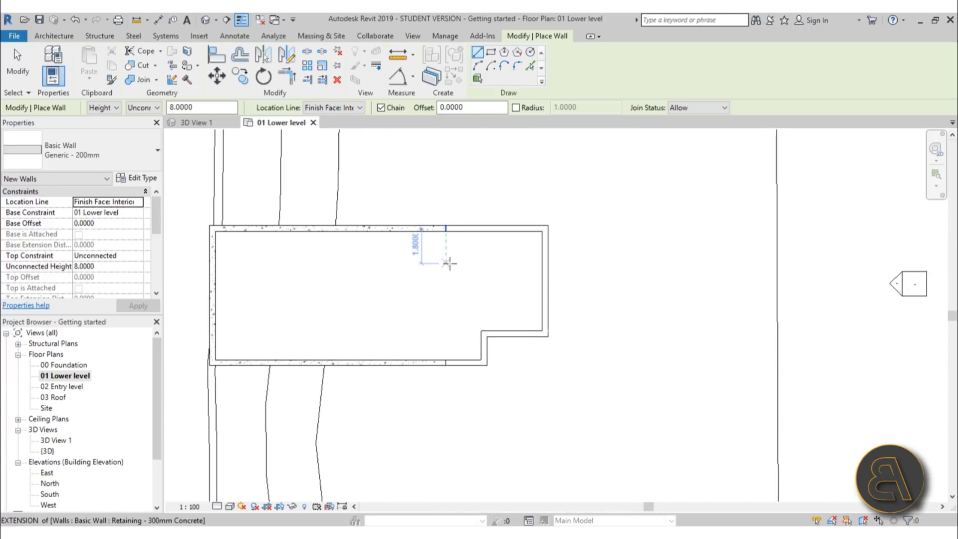
scroll(447, 205, up, 4)
click(449, 252)
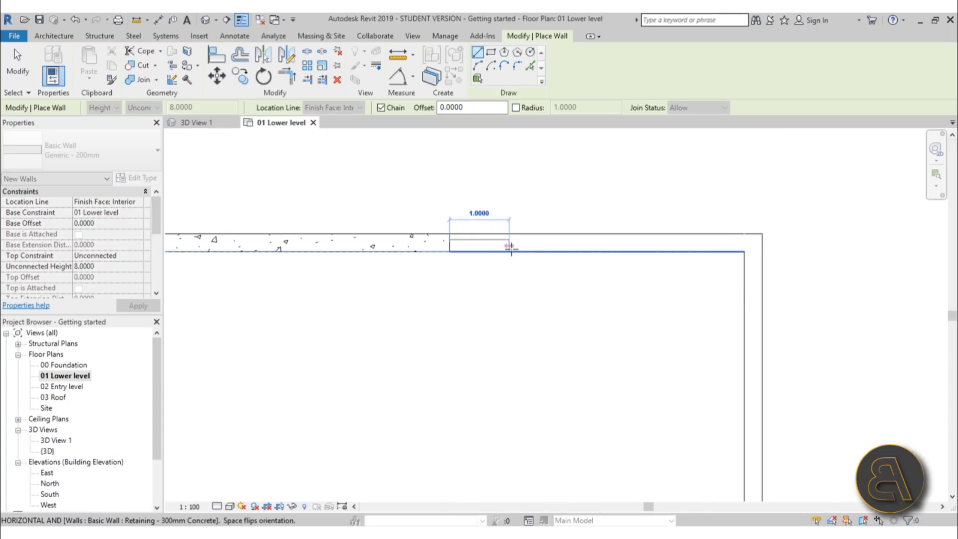
scroll(470, 248, up, 3)
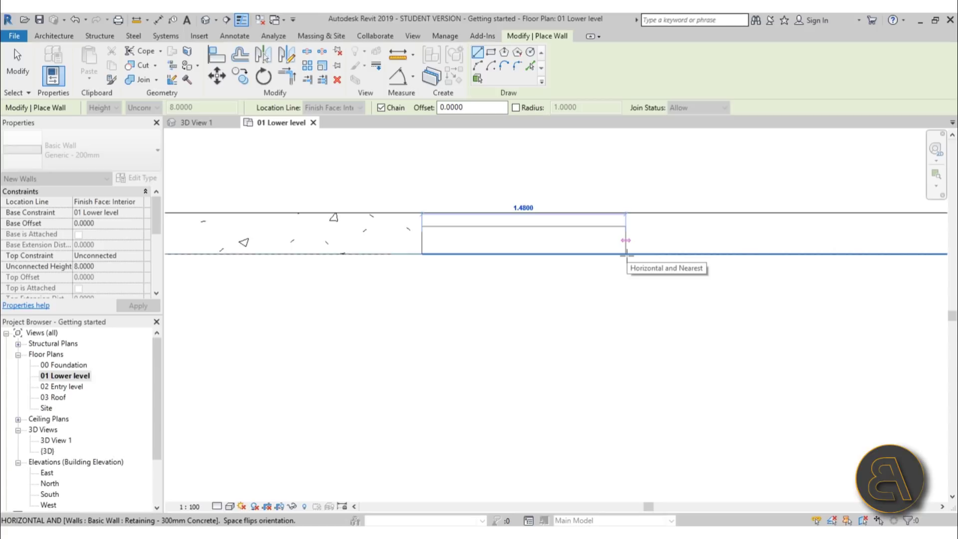
key(space)
key(space)
key(space)
key(space)
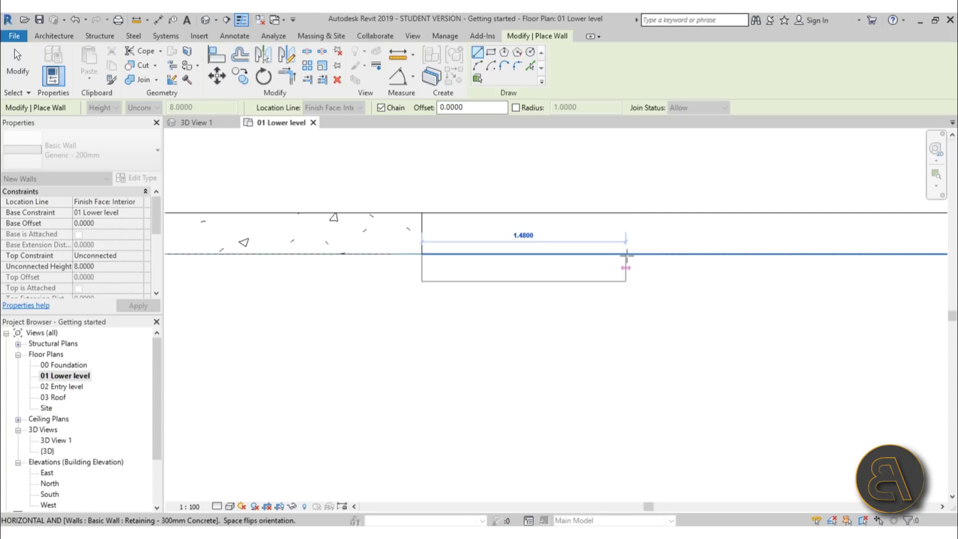
scroll(627, 254, down, 3)
middle_drag(630, 253, 410, 252)
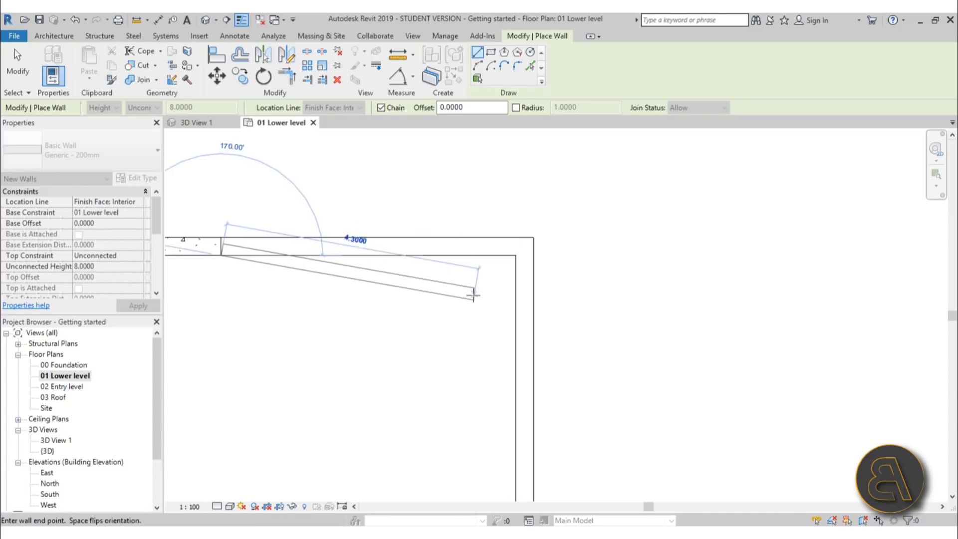
key(Escape)
Step: Set the new wall's top constraint to Up to level: 03 Roof
middle_drag(241, 305, 402, 290)
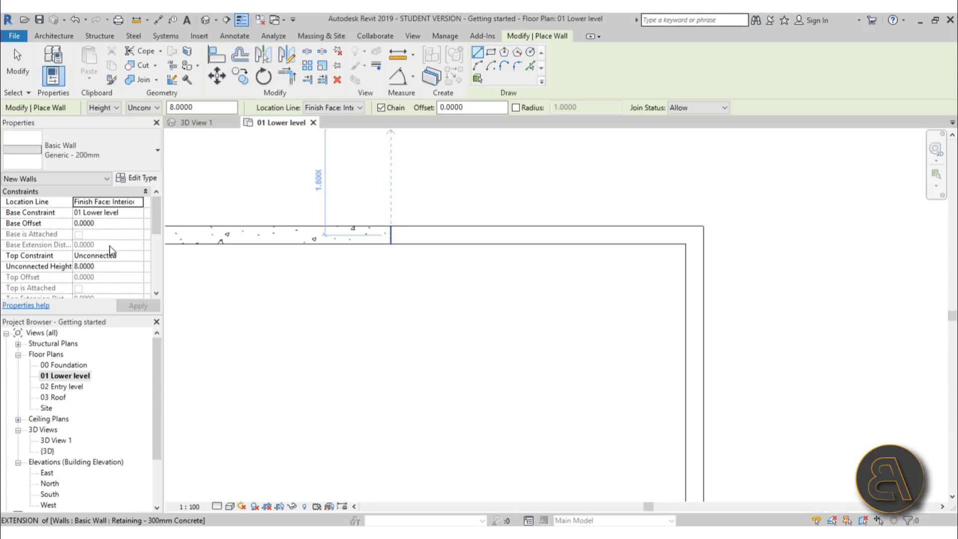
click(138, 256)
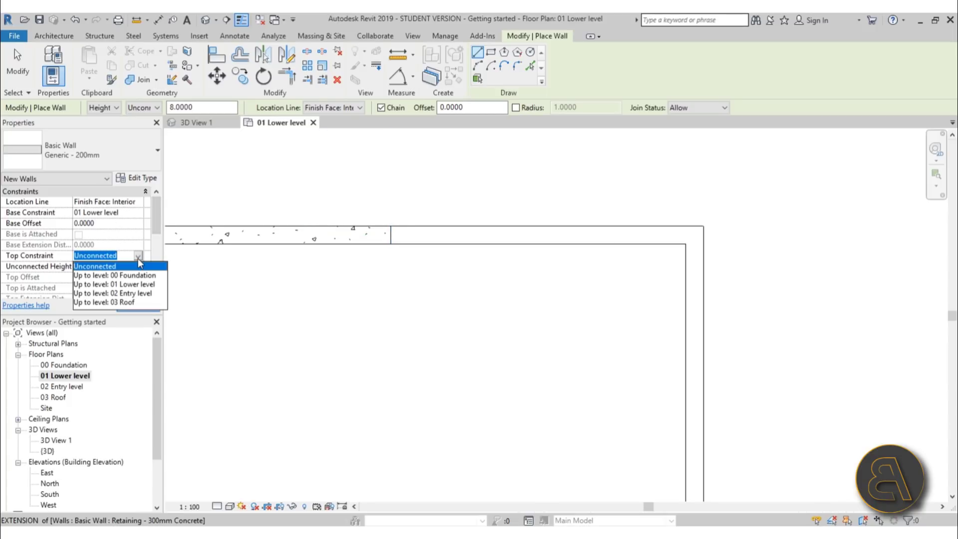
click(127, 302)
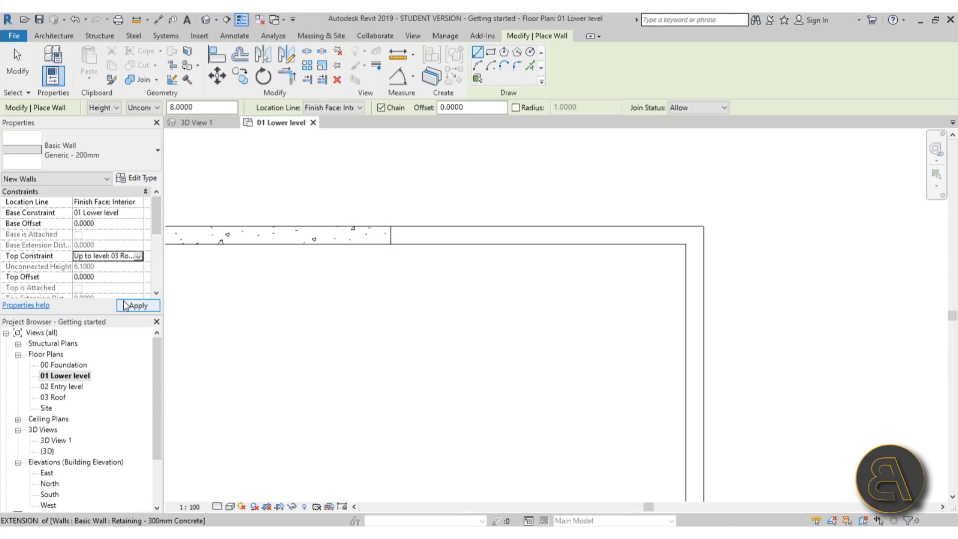
click(125, 305)
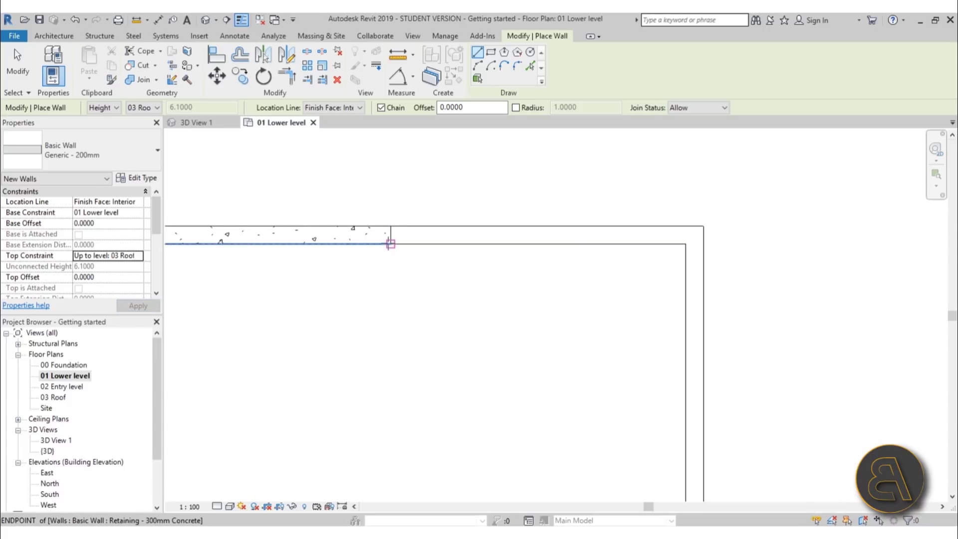
Step: Draw a chain of Generic - 200mm walls along the inner face of the low retaining walls, from the upper concrete wall's end to the lower one's
click(391, 244)
click(687, 242)
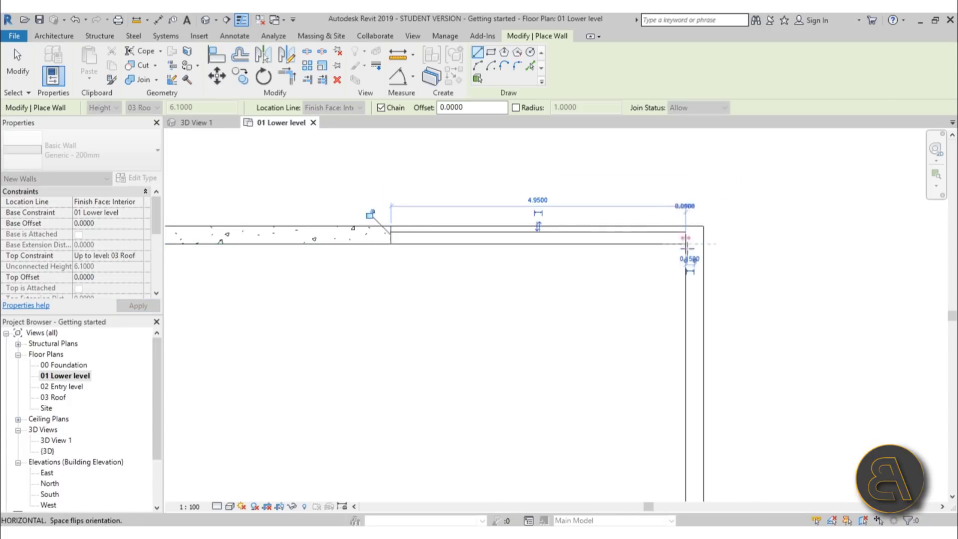
scroll(685, 259, down, 3)
scroll(686, 159, up, 2)
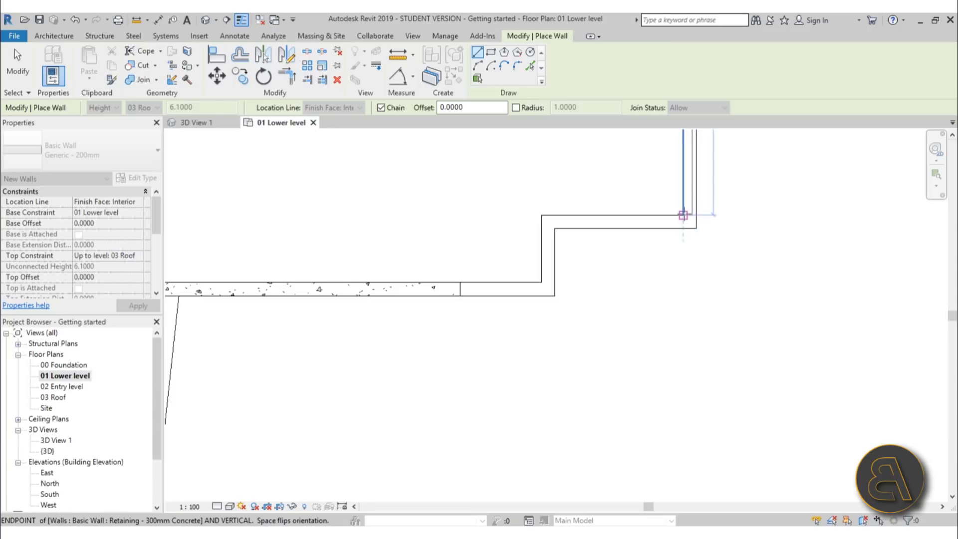
click(684, 215)
click(546, 218)
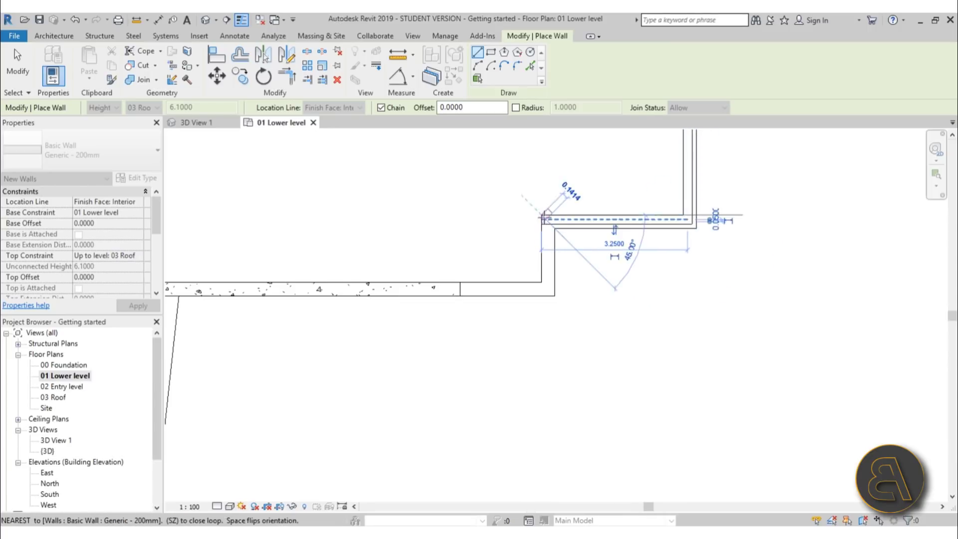
click(546, 283)
click(459, 283)
key(Escape)
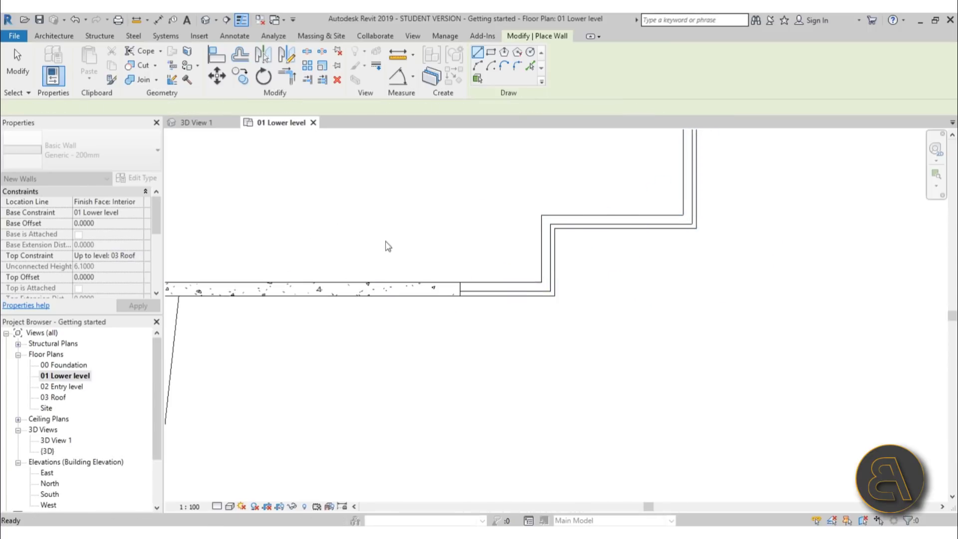
scroll(455, 327, down, 2)
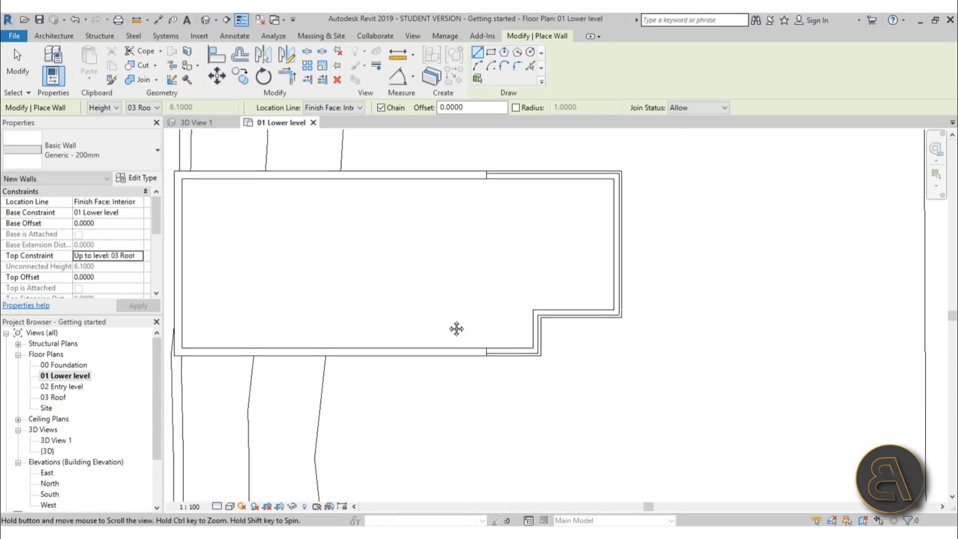
Step: Examine the new walls in the 02 Entry level floor plan and in the default 3D view
double_click(61, 387)
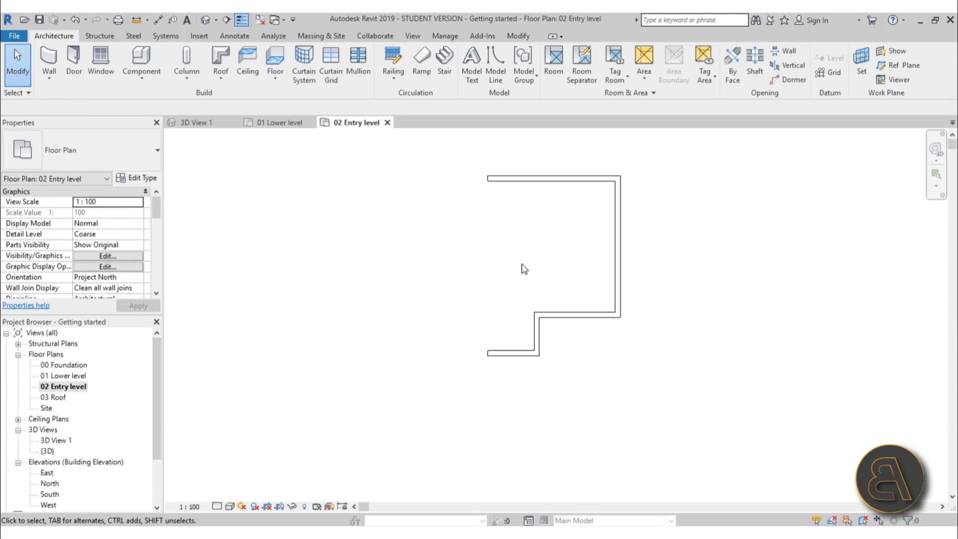
middle_drag(310, 275, 569, 291)
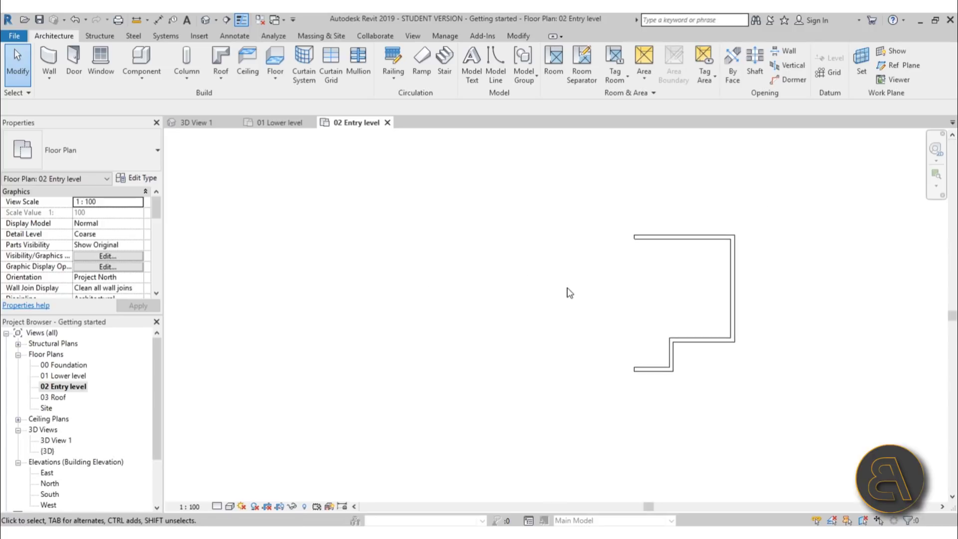
scroll(662, 241, up, 2)
middle_drag(662, 241, 623, 312)
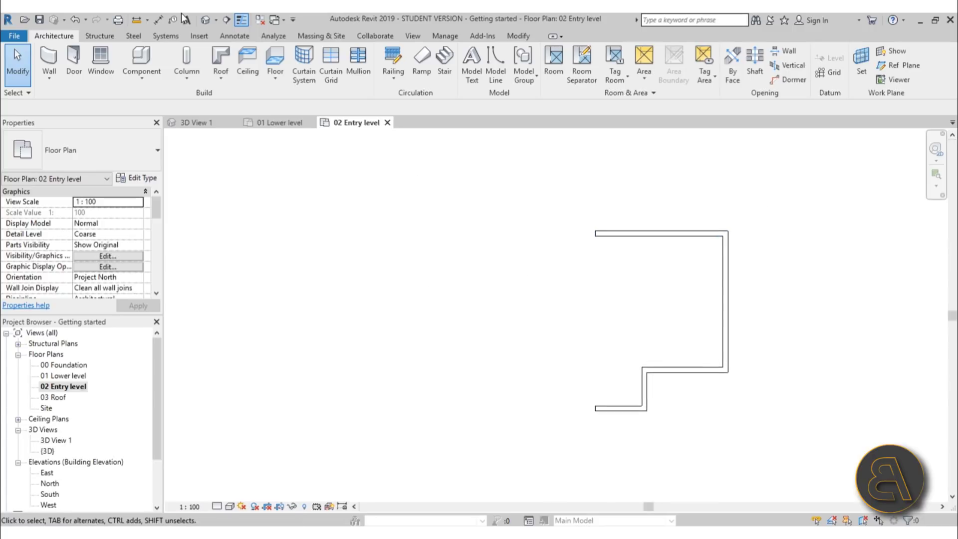
click(205, 20)
shift+middle_drag(684, 342, 648, 339)
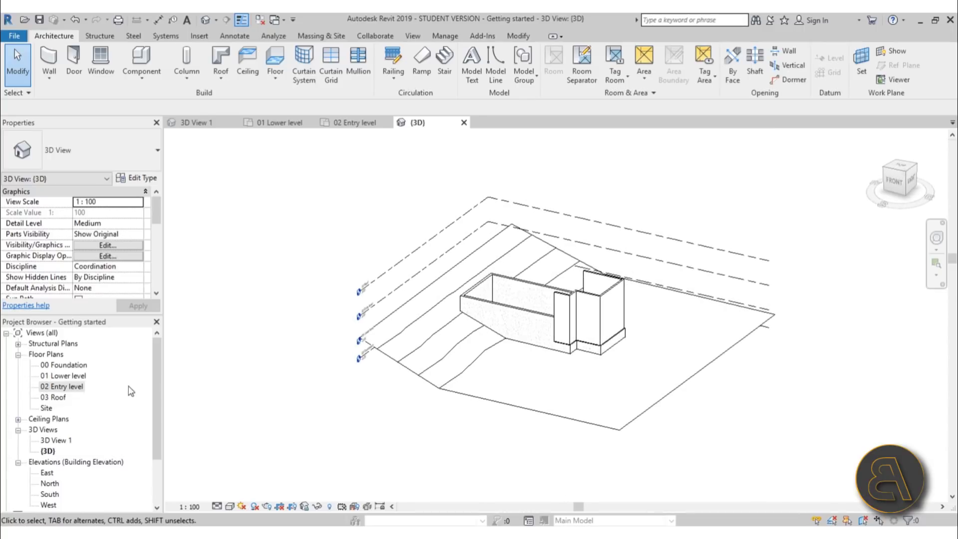
Step: Set the view depth level to Unlimited in the view range of the 02 Entry level floor plan
double_click(64, 389)
scroll(598, 342, down, 3)
scroll(614, 349, up, 4)
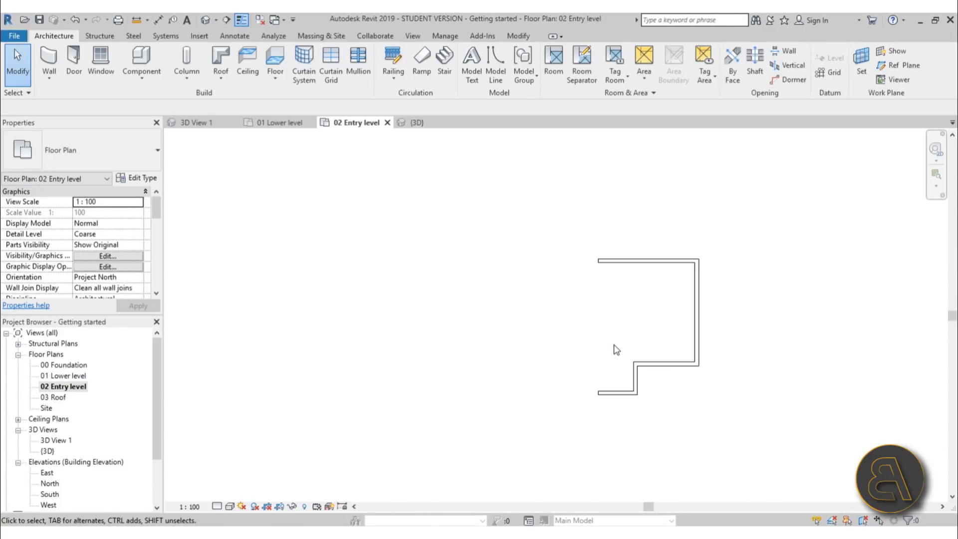
scroll(612, 342, up, 1)
key(v)
key(r)
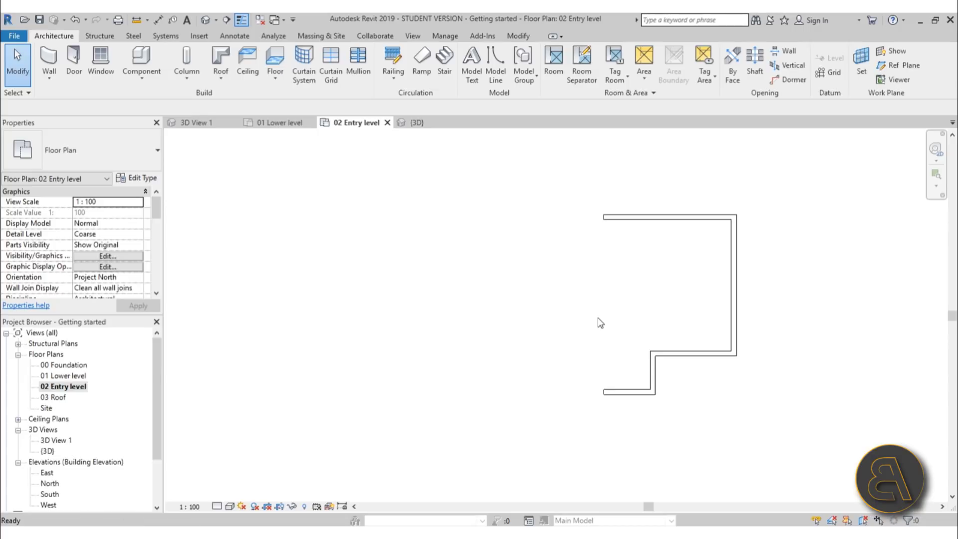
drag(598, 198, 345, 206)
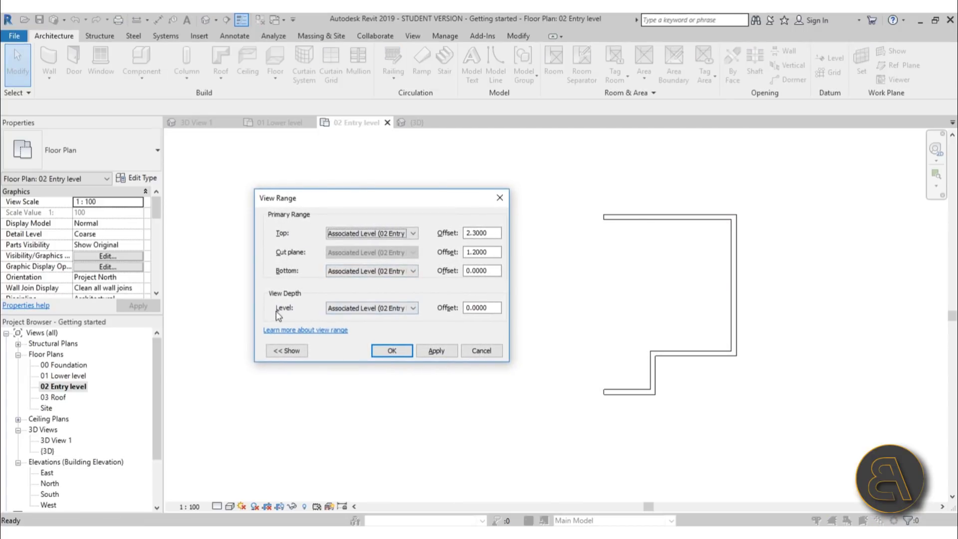
click(359, 308)
click(343, 342)
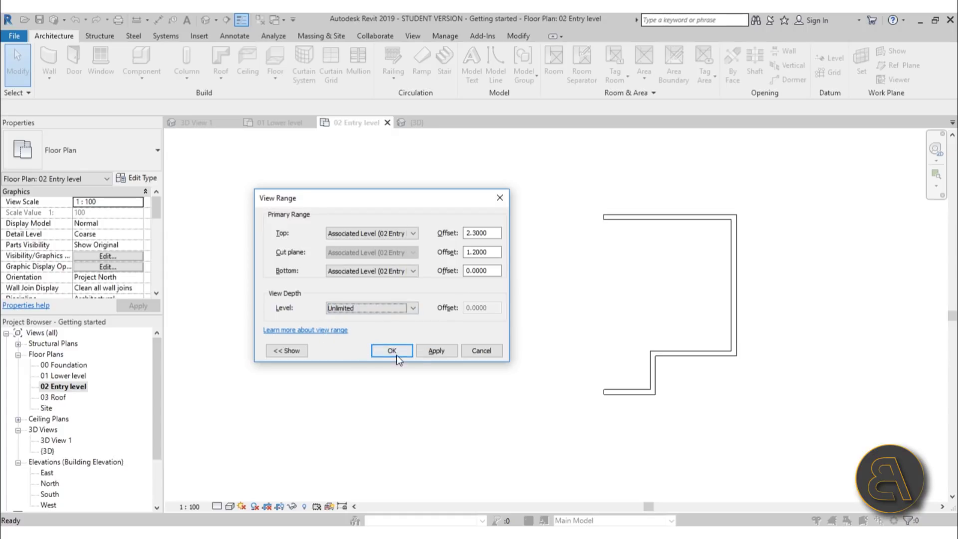
click(436, 350)
click(392, 350)
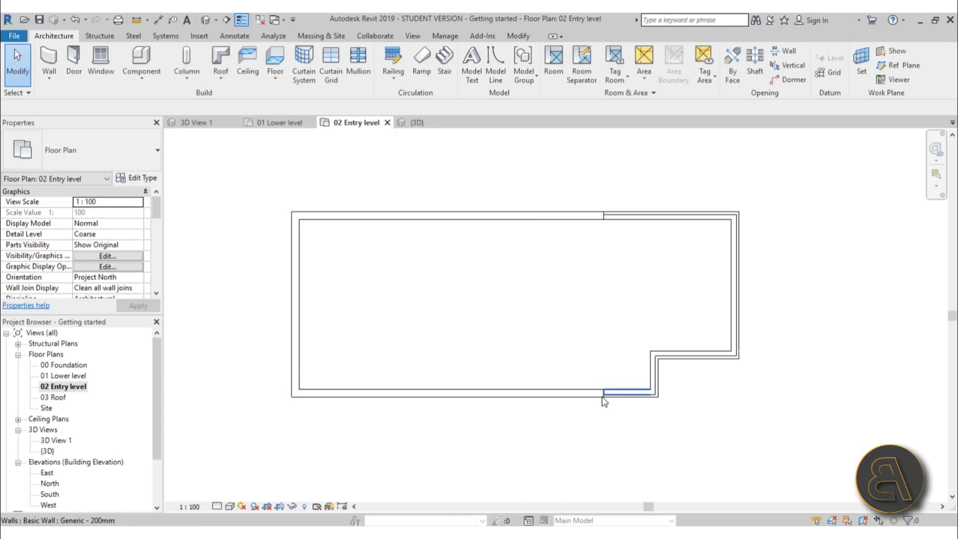
Step: Inspect where the Generic - 200mm walls meet the high retaining walls in the 02 Entry level plan, and select the upper generic wall
scroll(568, 274, up, 2)
middle_drag(560, 278, 508, 311)
scroll(507, 311, up, 2)
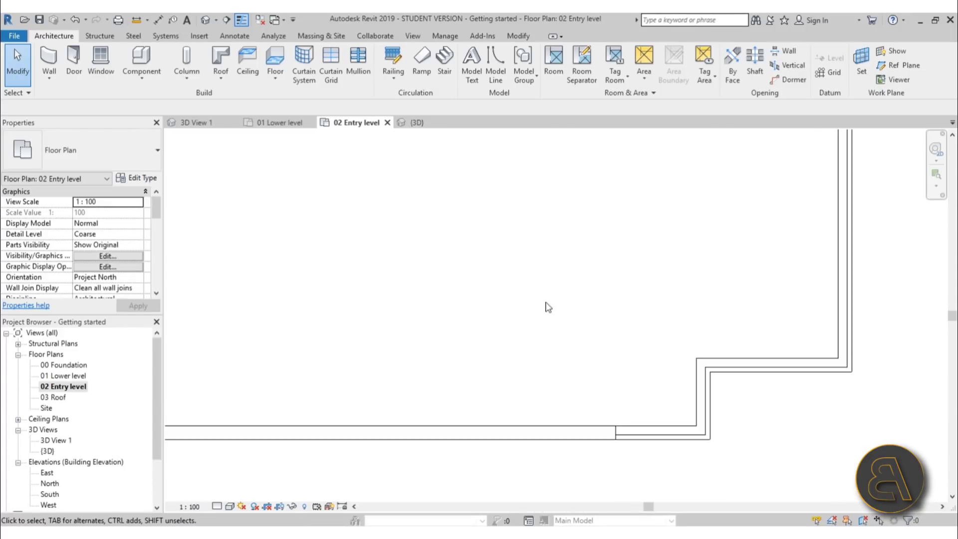
scroll(545, 306, down, 2)
middle_drag(579, 312, 574, 318)
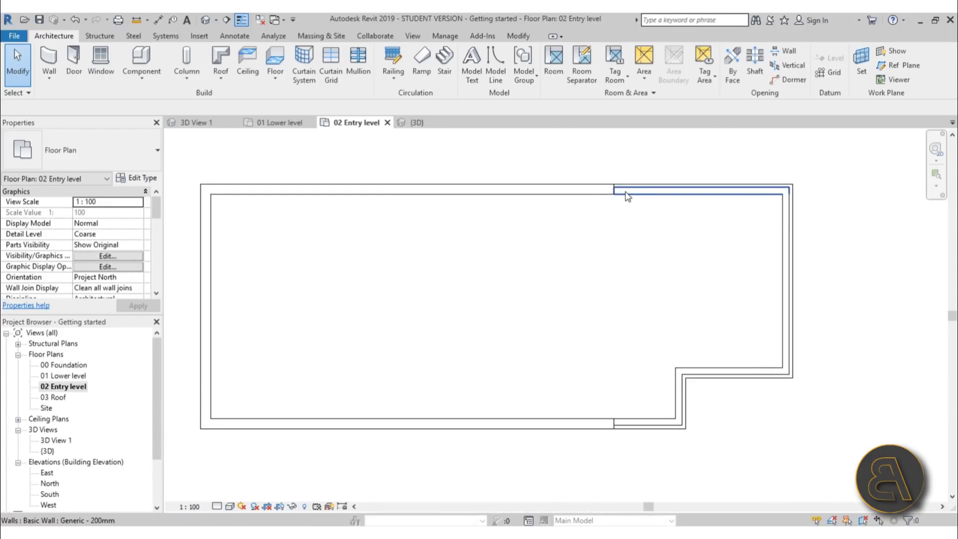
click(627, 196)
click(622, 217)
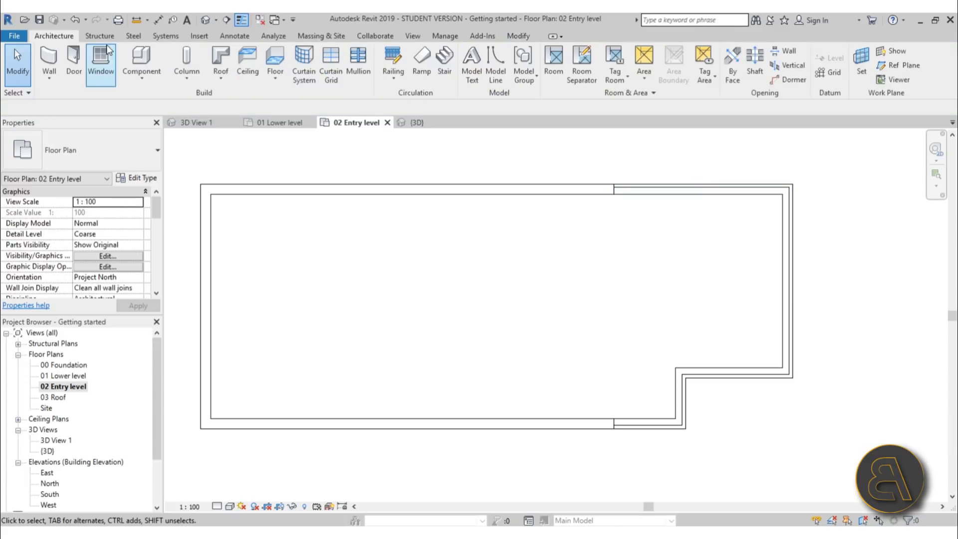
click(650, 195)
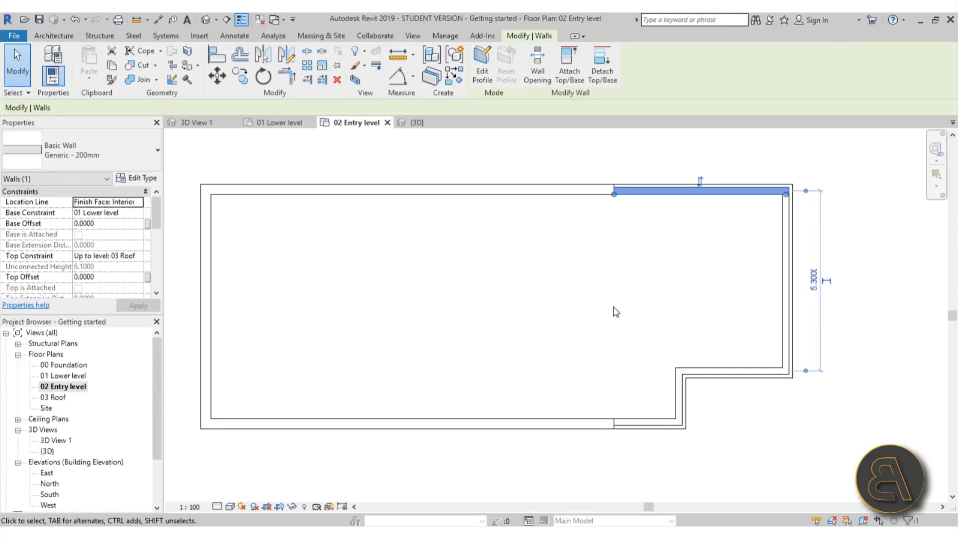
Step: Draw a Generic - 200mm wall from 02 Entry level to 03 Roof along the upper retaining wall's inner face, from the existing wall's end to the far inner corner
key(w)
key(a)
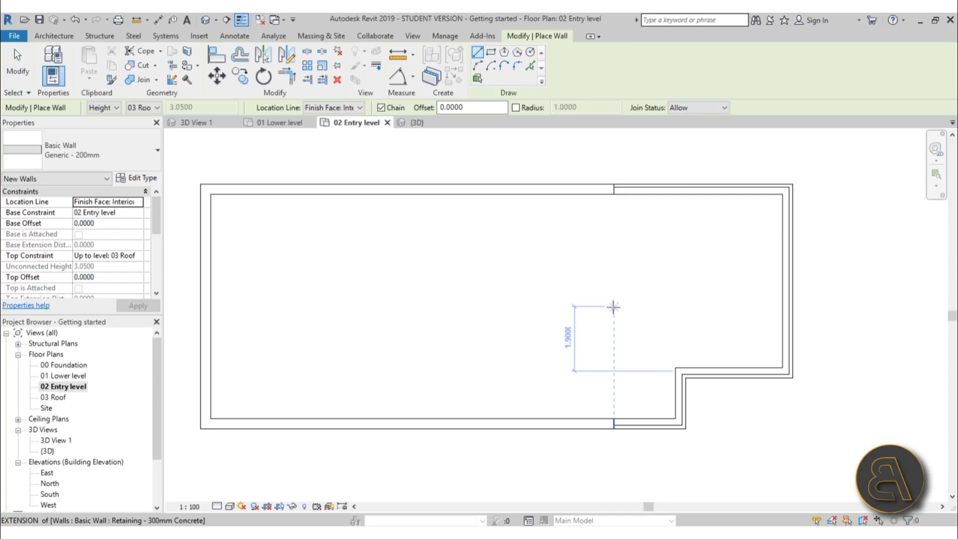
scroll(638, 210, up, 3)
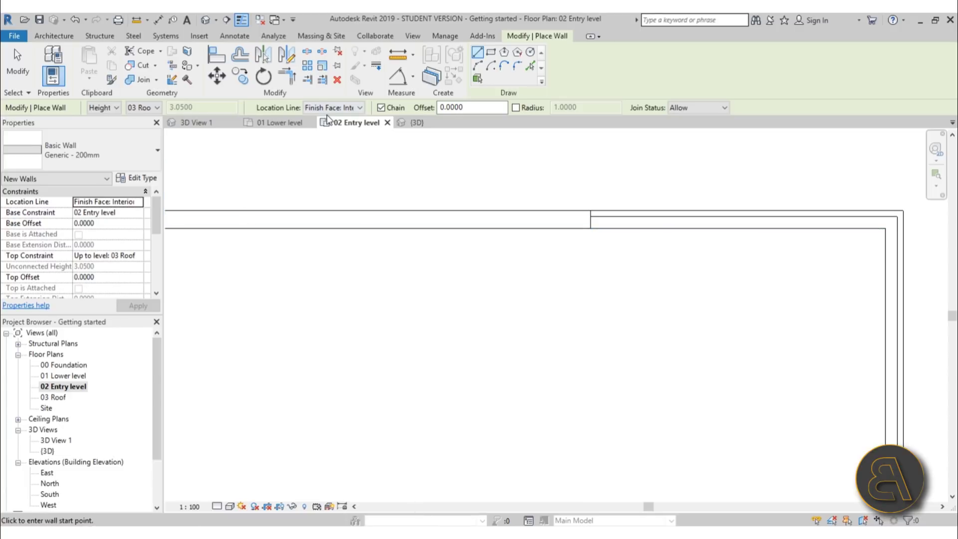
scroll(631, 254, down, 3)
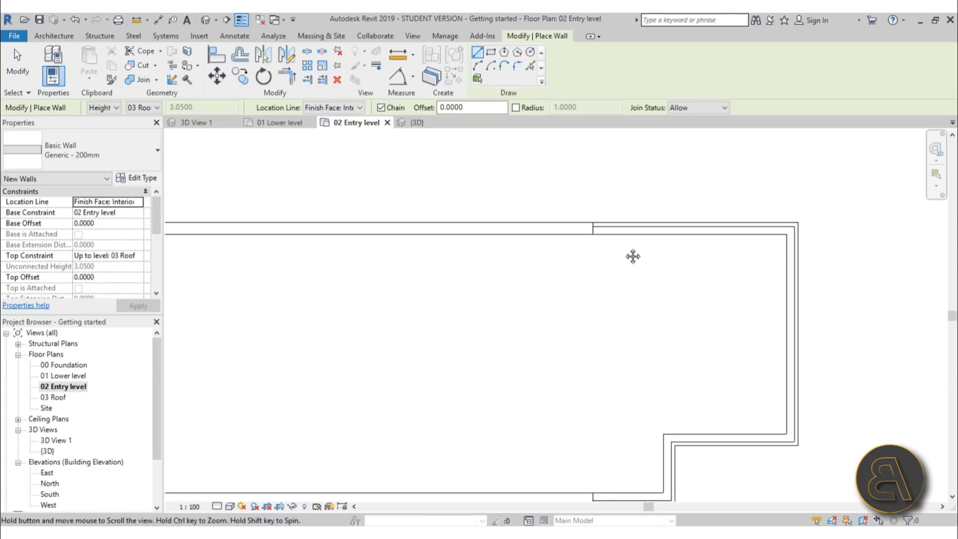
scroll(648, 263, up, 2)
click(644, 248)
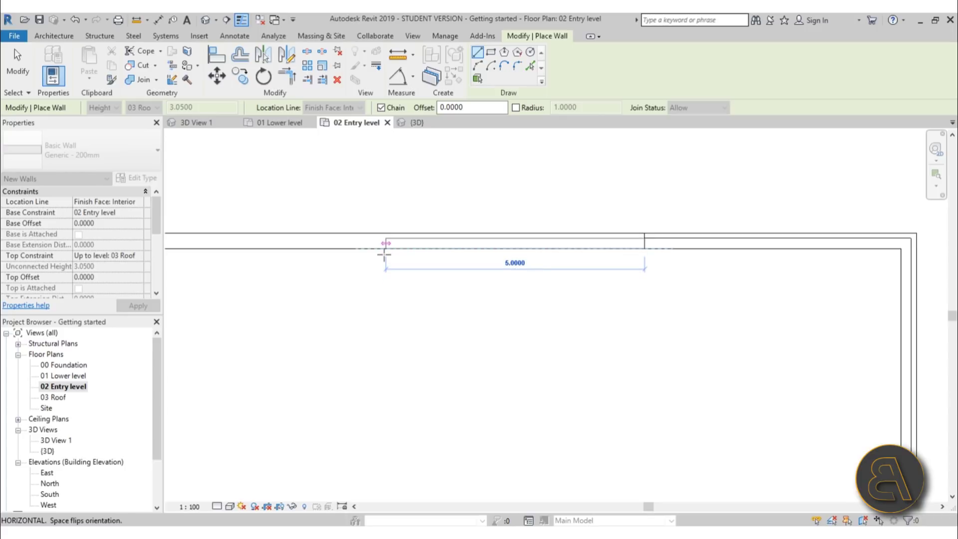
scroll(384, 248, down, 3)
scroll(417, 220, up, 3)
click(428, 240)
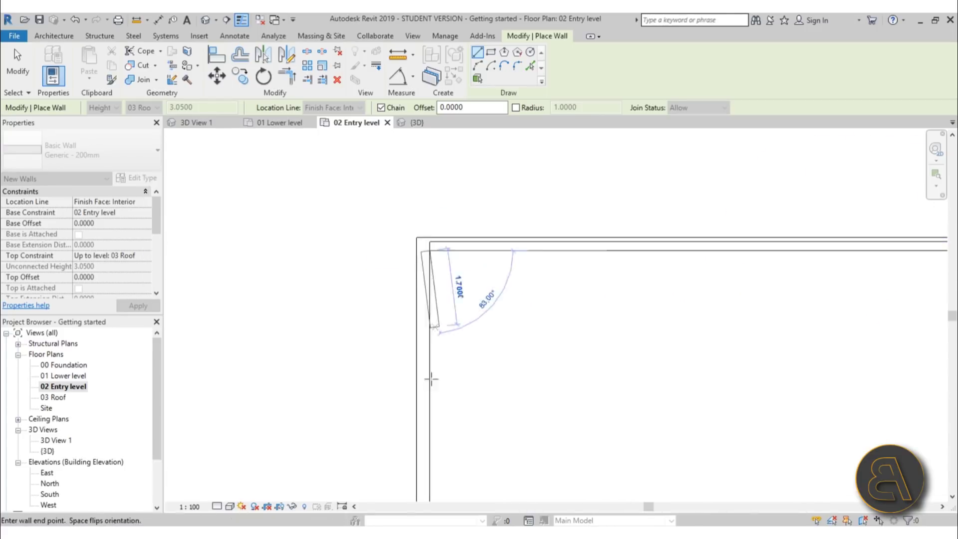
Step: Continue the wall chain along the inner faces of the end and lower retaining walls to the existing generic wall's end, and finish the Wall command
scroll(434, 320, down, 3)
scroll(430, 339, up, 4)
click(430, 330)
scroll(336, 331, down, 3)
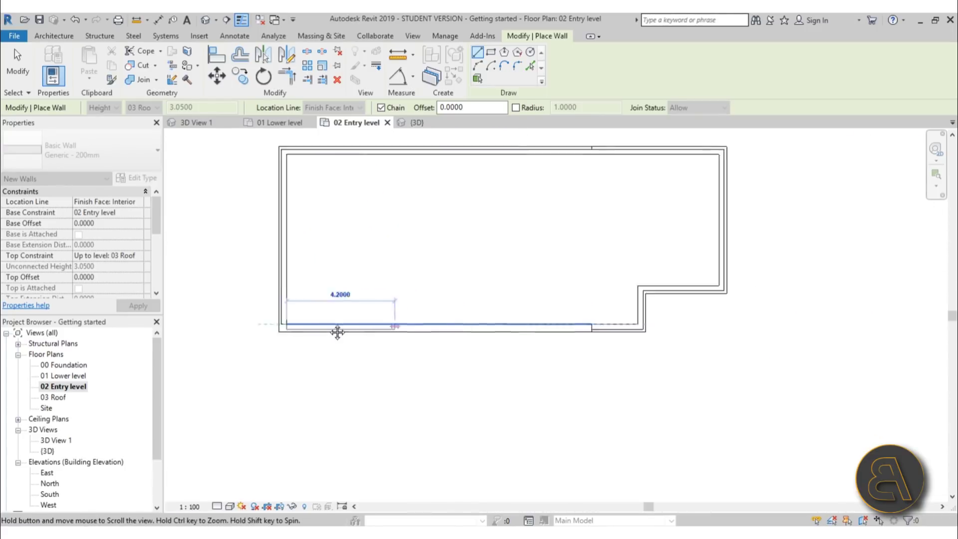
scroll(421, 316, up, 4)
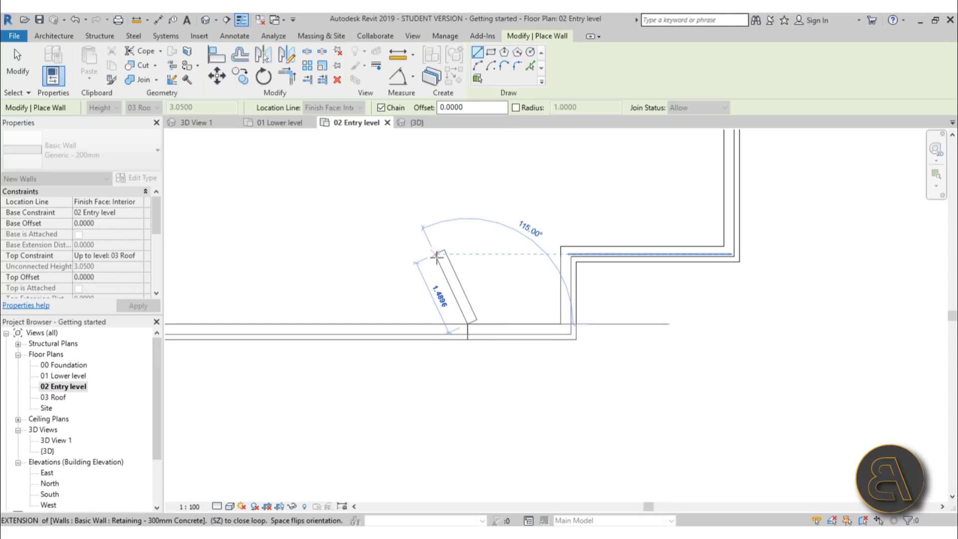
key(Escape)
key(Escape)
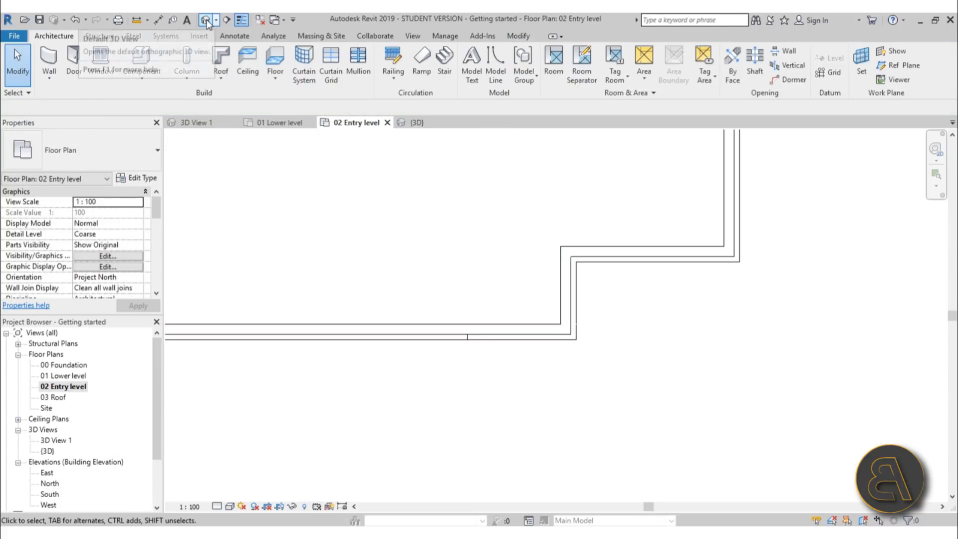
Step: Examine the closed ring of exterior walls above the retaining walls in the default 3D view
click(204, 20)
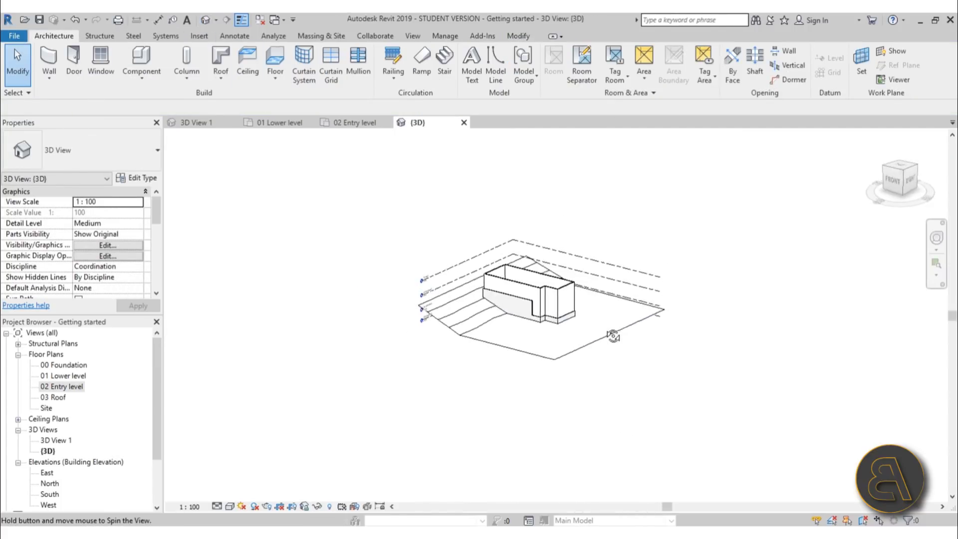
scroll(574, 374, up, 5)
shift+middle_drag(576, 398, 715, 422)
scroll(622, 385, up, 3)
scroll(714, 422, down, 1)
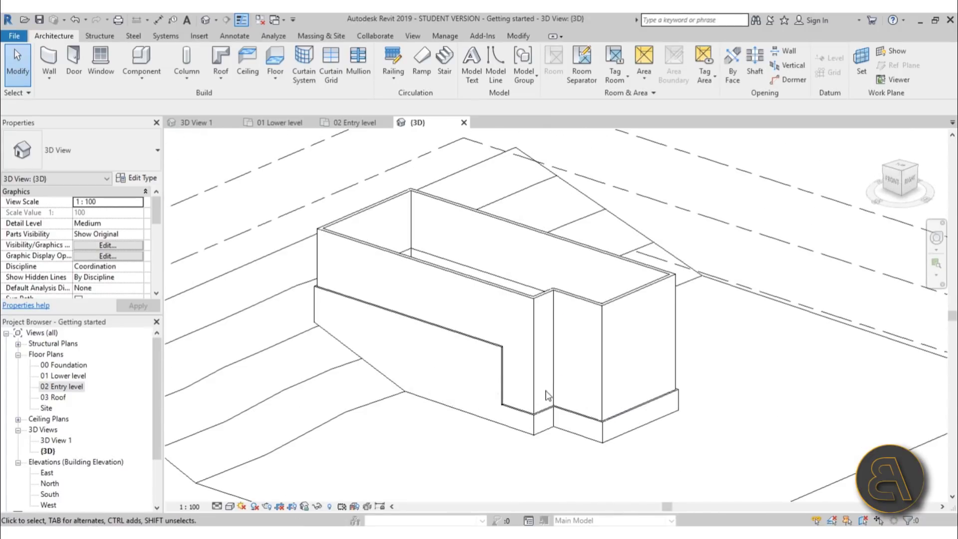
Step: Open the 03 Roof floor plan and set its view range's view depth level to Unlimited
double_click(54, 397)
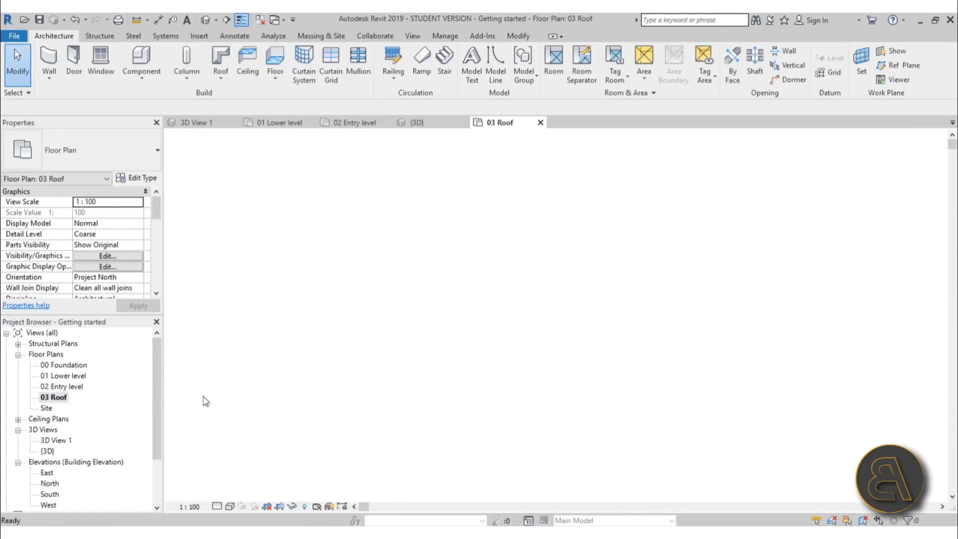
scroll(556, 317, down, 2)
scroll(471, 337, up, 2)
middle_drag(404, 368, 421, 352)
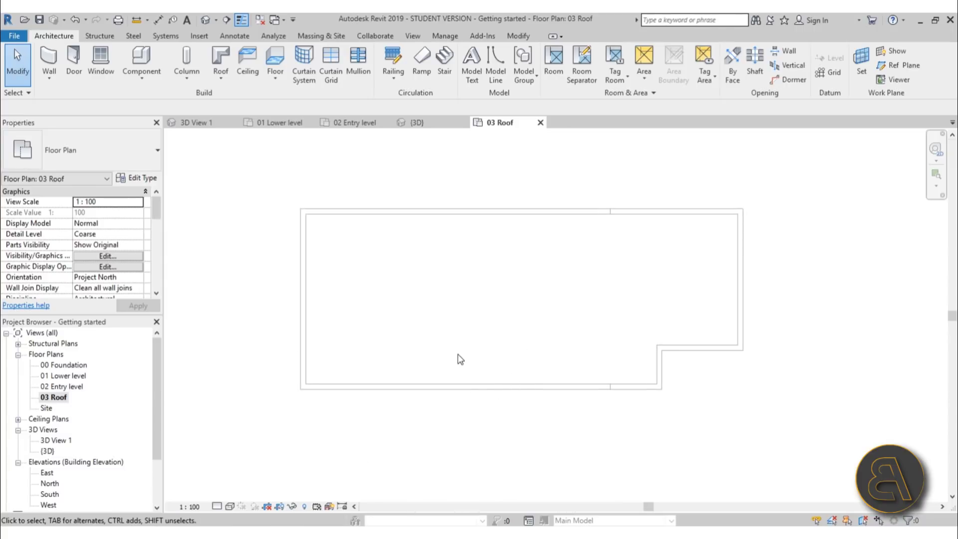
key(v)
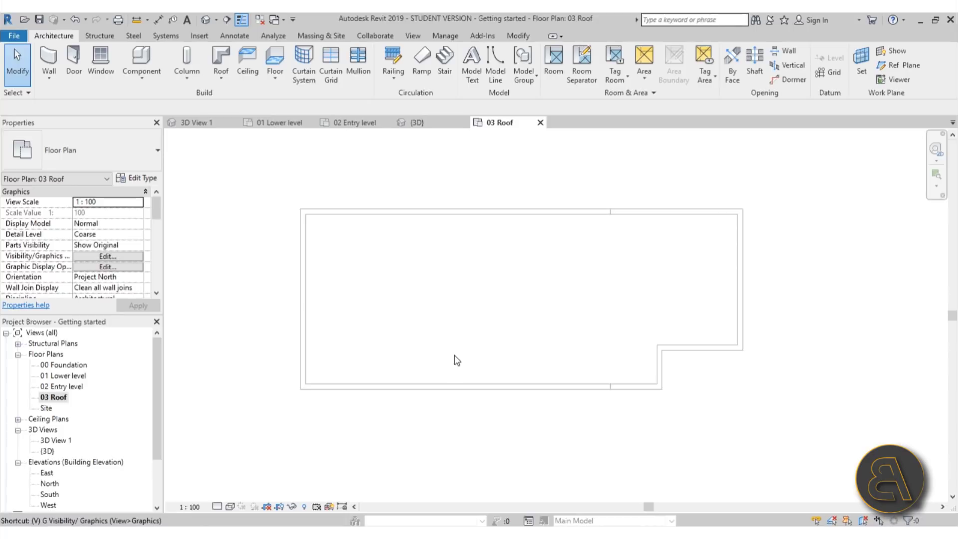
key(r)
click(350, 309)
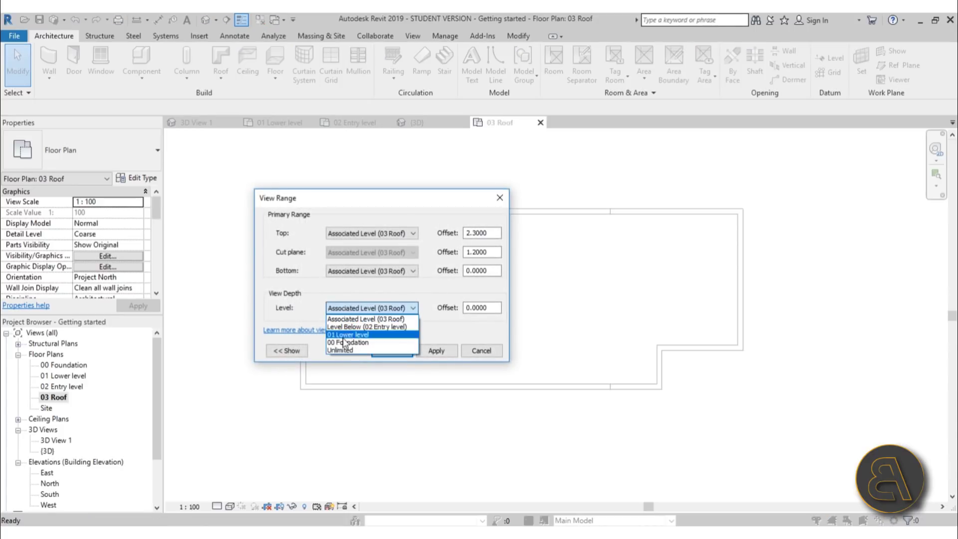
click(337, 351)
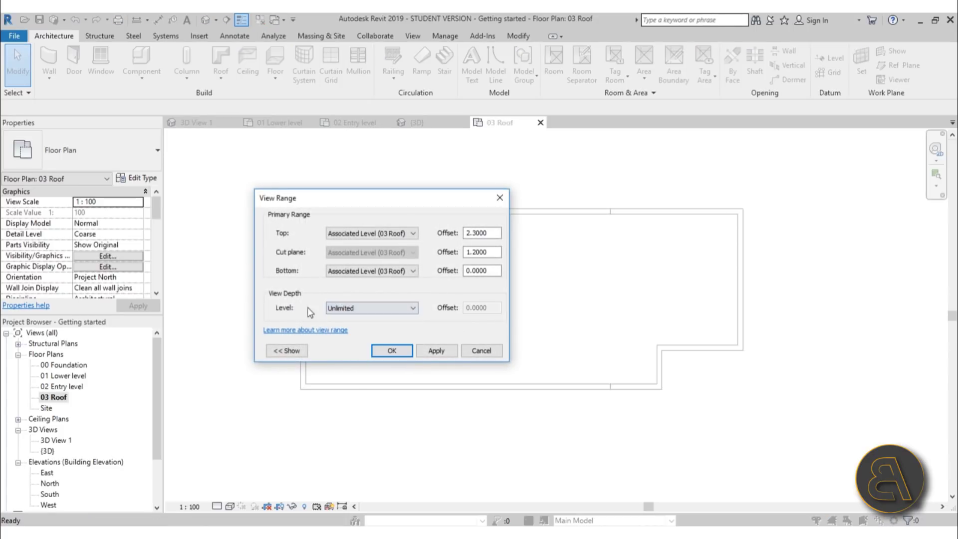
click(435, 351)
click(392, 350)
scroll(302, 386, up, 3)
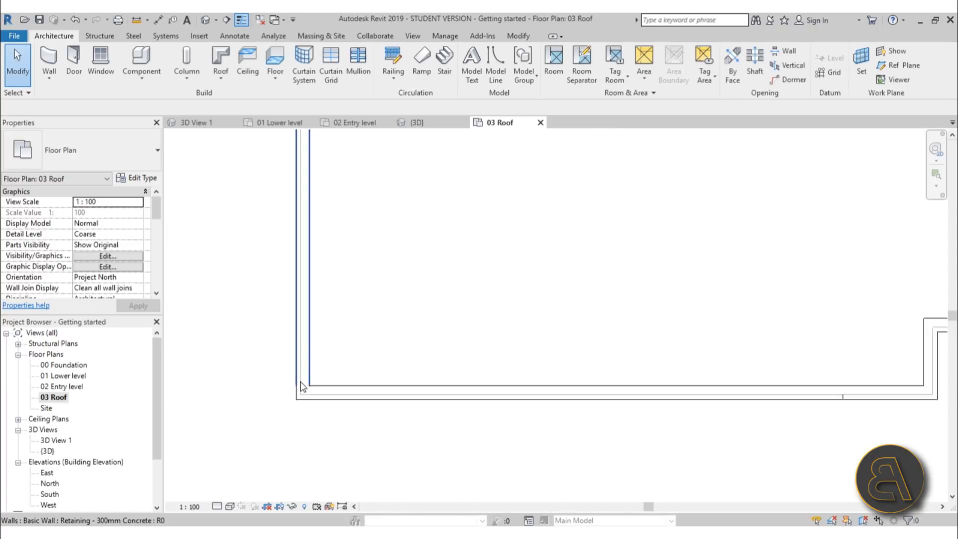
scroll(302, 386, up, 1)
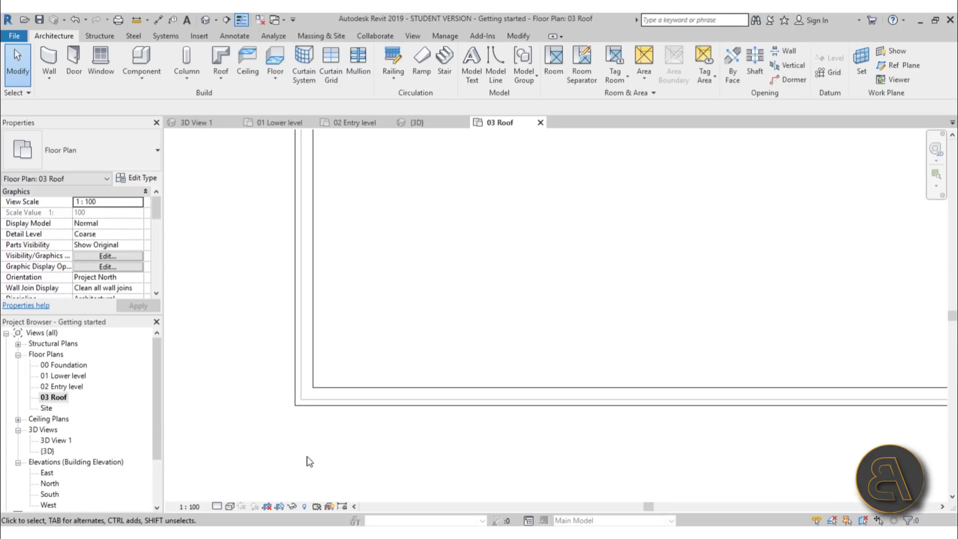
Step: Start a Roof by Footprint sketch on the 03 Roof level over the house outline
scroll(305, 458, down, 5)
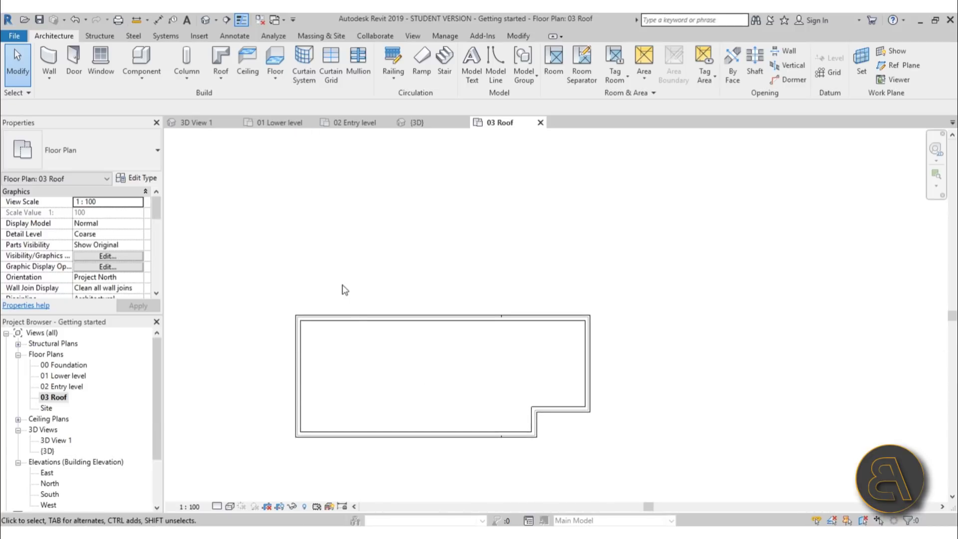
middle_drag(344, 289, 345, 219)
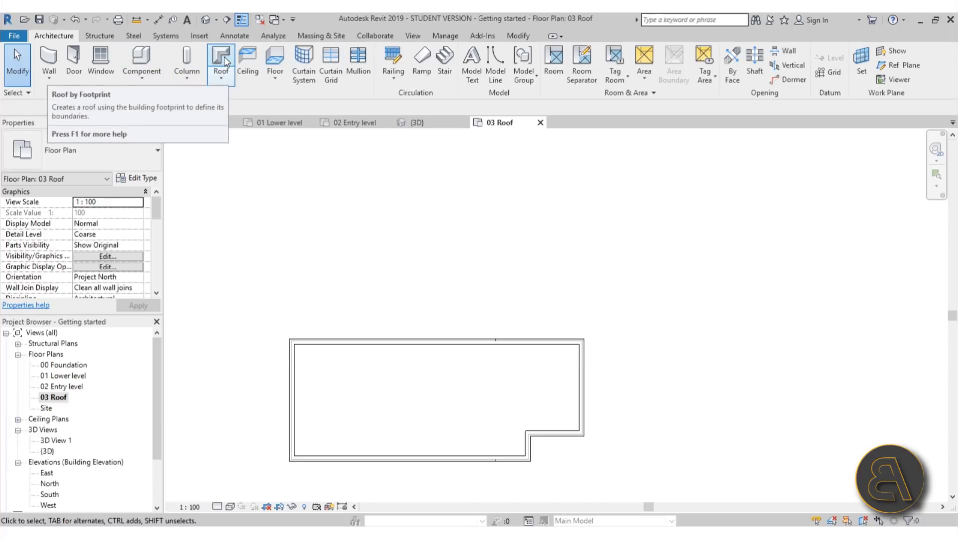
click(223, 81)
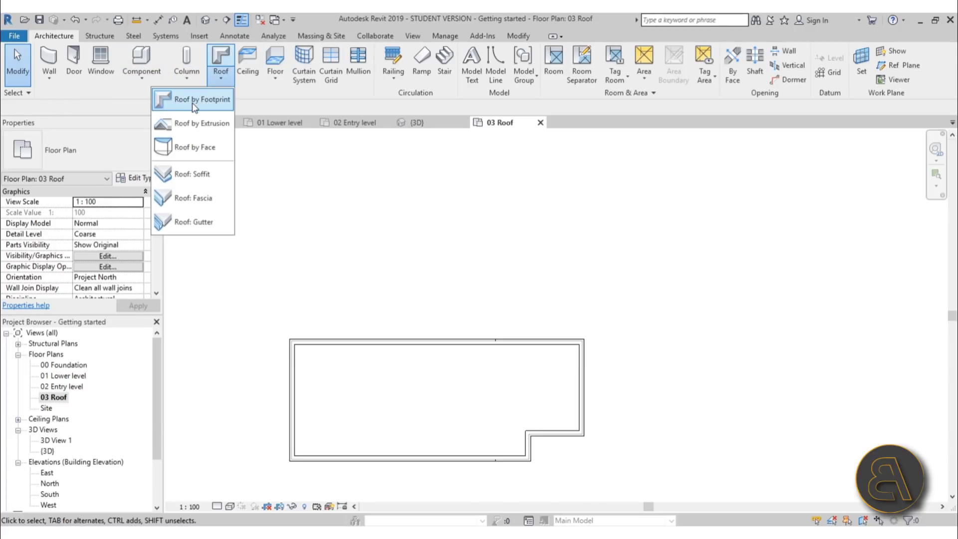
click(270, 107)
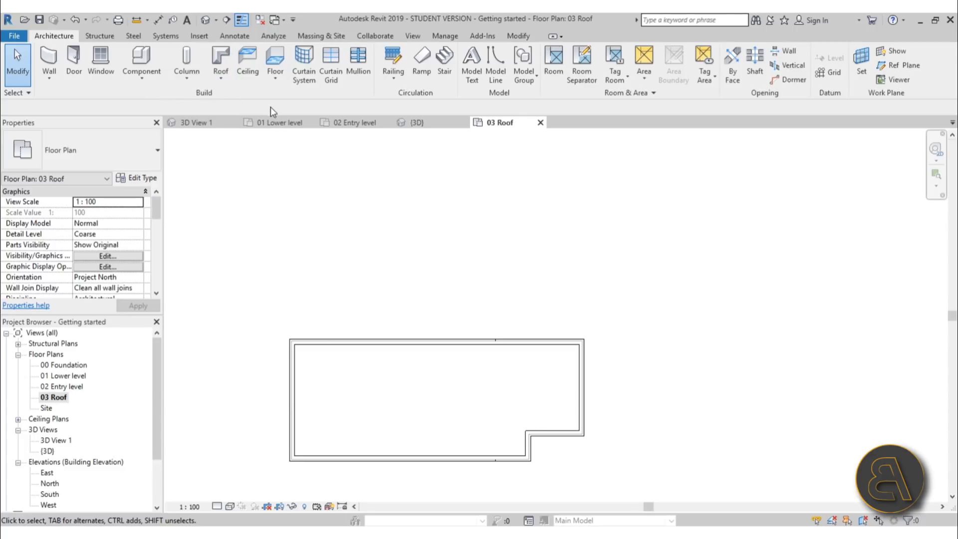
click(226, 60)
scroll(453, 263, down, 2)
middle_drag(453, 263, 488, 180)
scroll(455, 229, up, 4)
scroll(449, 238, down, 2)
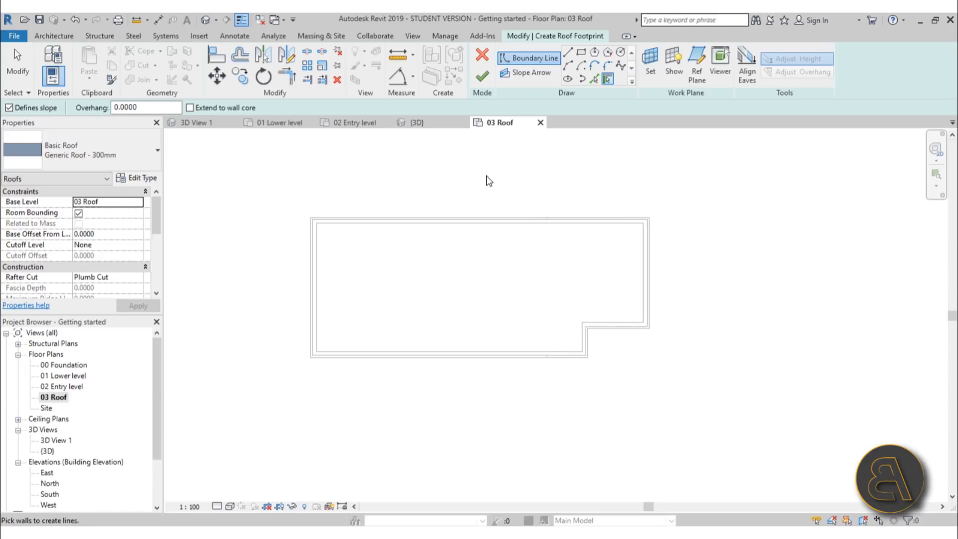
Step: Pick the lower generic wall's reference line as a slope-defining roof boundary with zero offset
click(595, 80)
scroll(341, 357, up, 4)
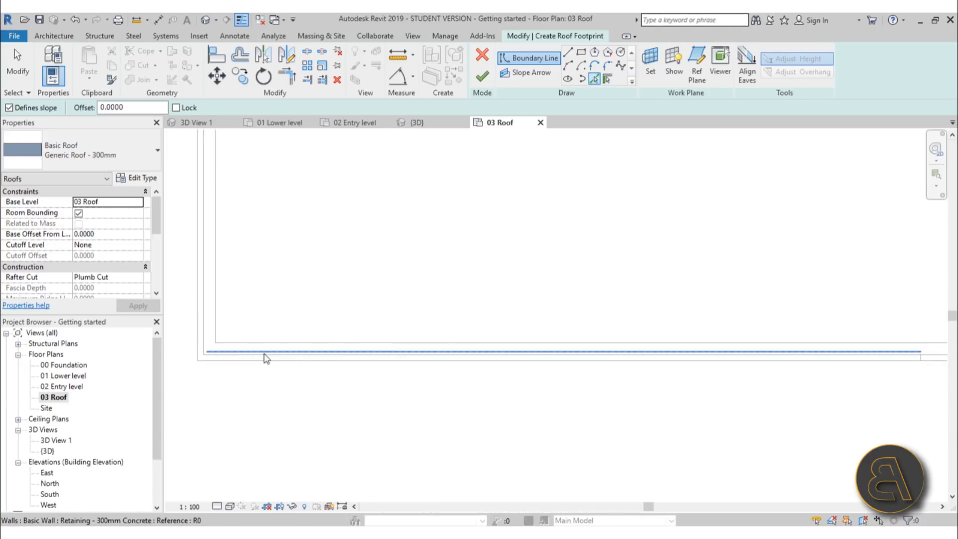
scroll(225, 356, up, 3)
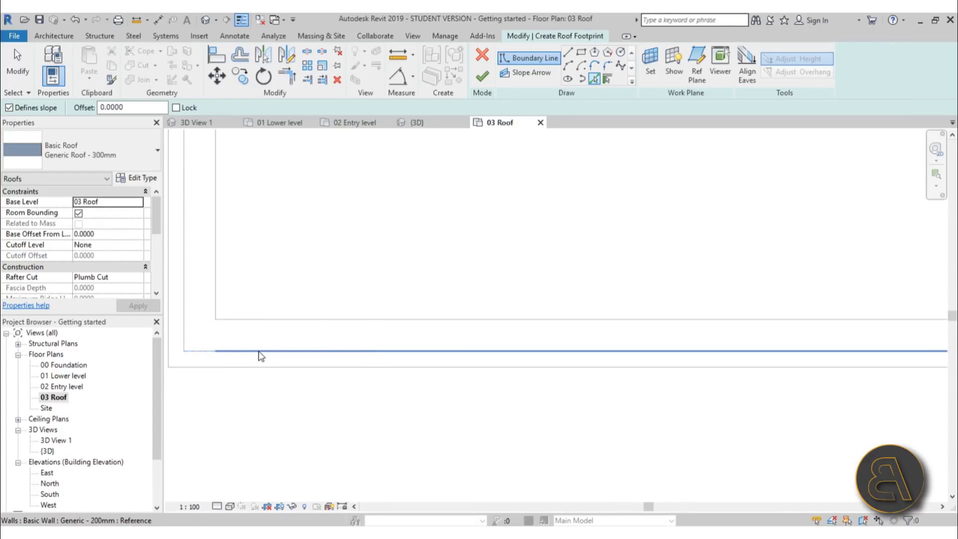
scroll(261, 355, down, 2)
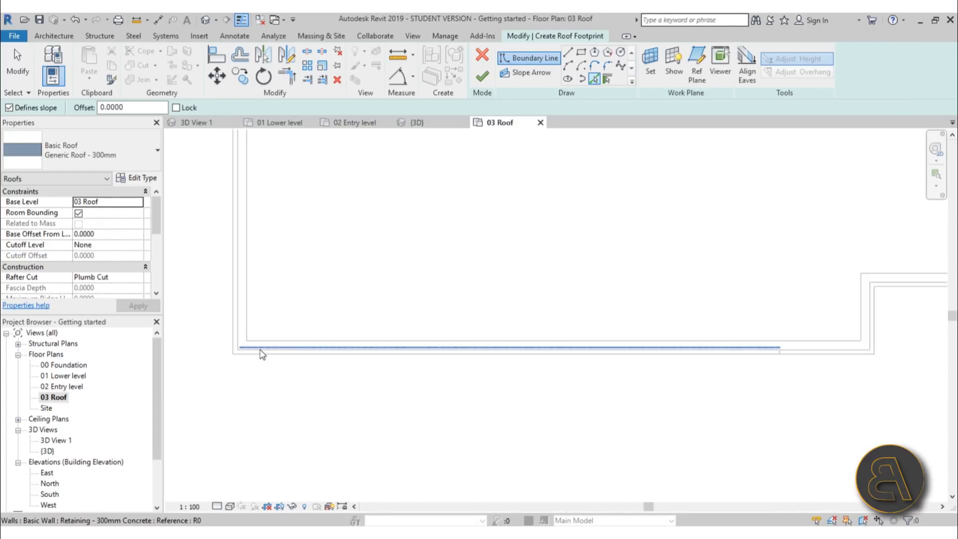
scroll(453, 348, up, 2)
click(453, 355)
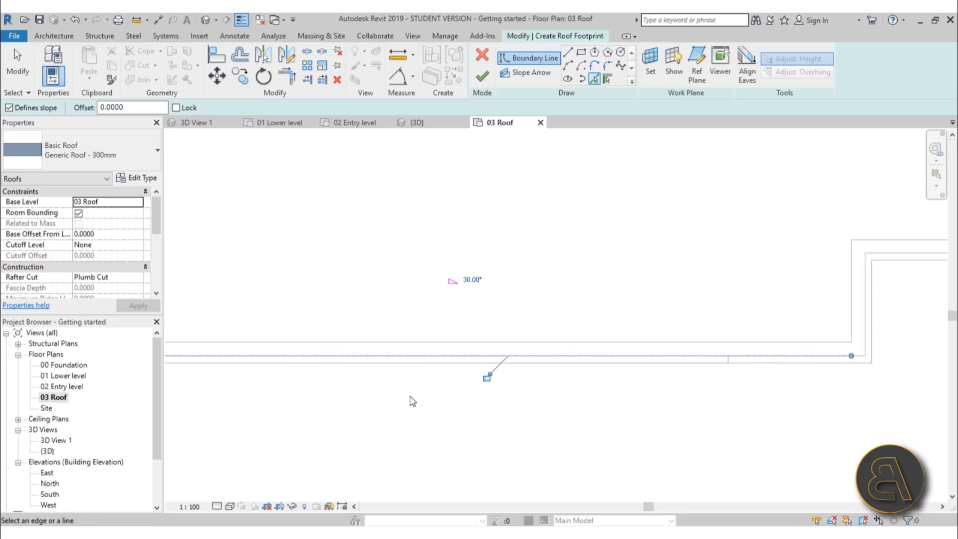
Step: Enter a slope of 5° for the lower roof boundary line
scroll(414, 402, down, 3)
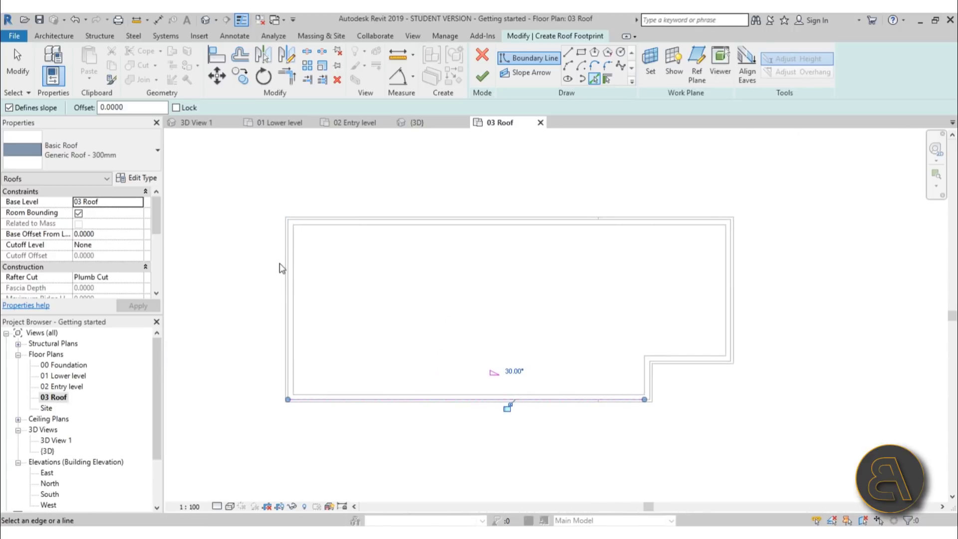
scroll(372, 399, up, 1)
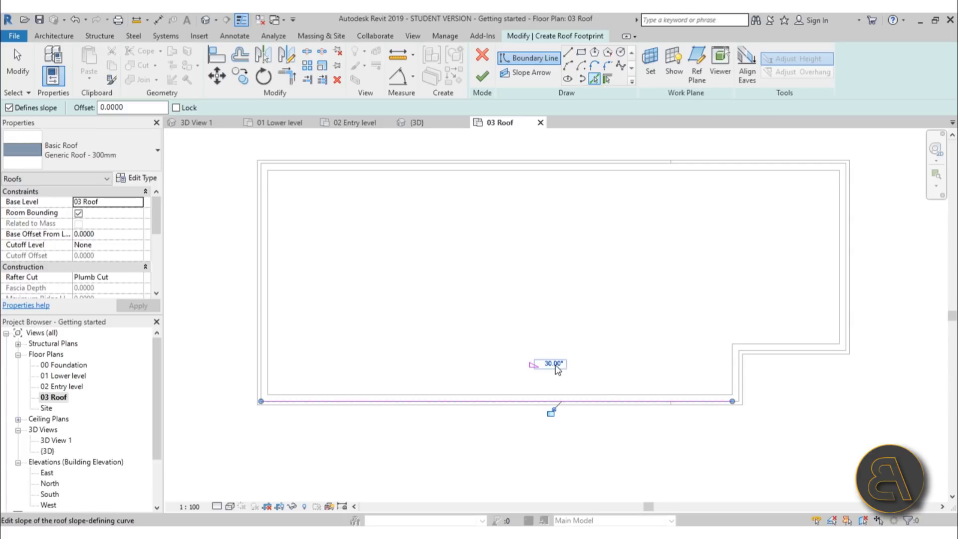
click(556, 367)
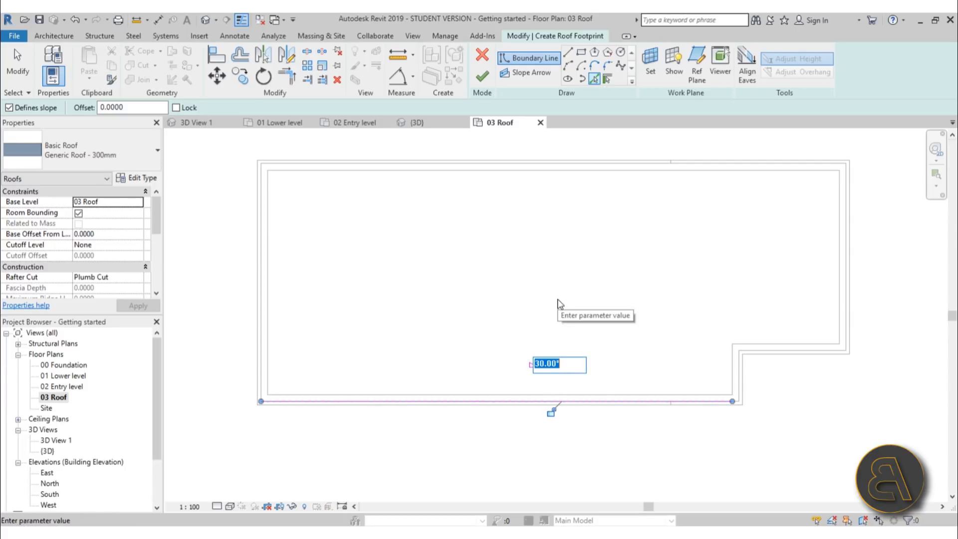
text(5)
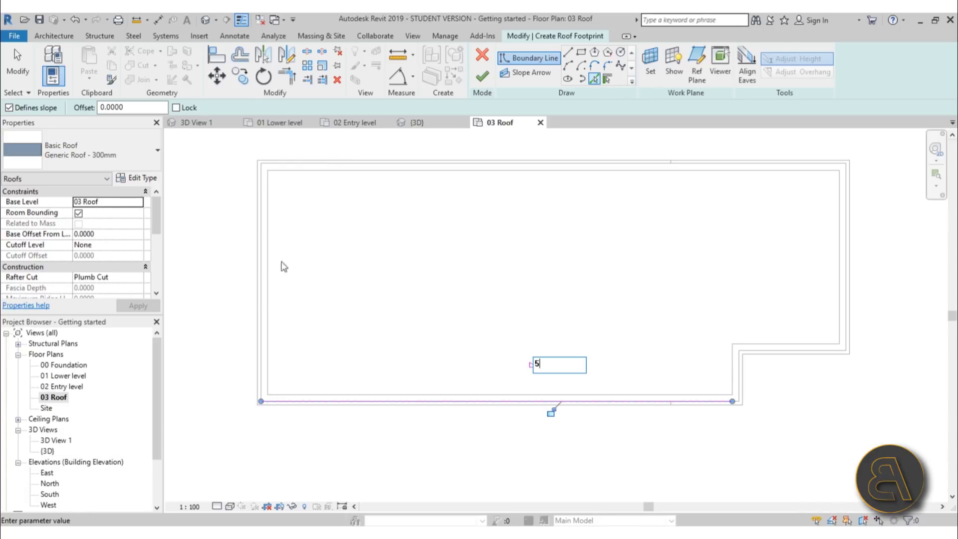
middle_drag(412, 395, 408, 384)
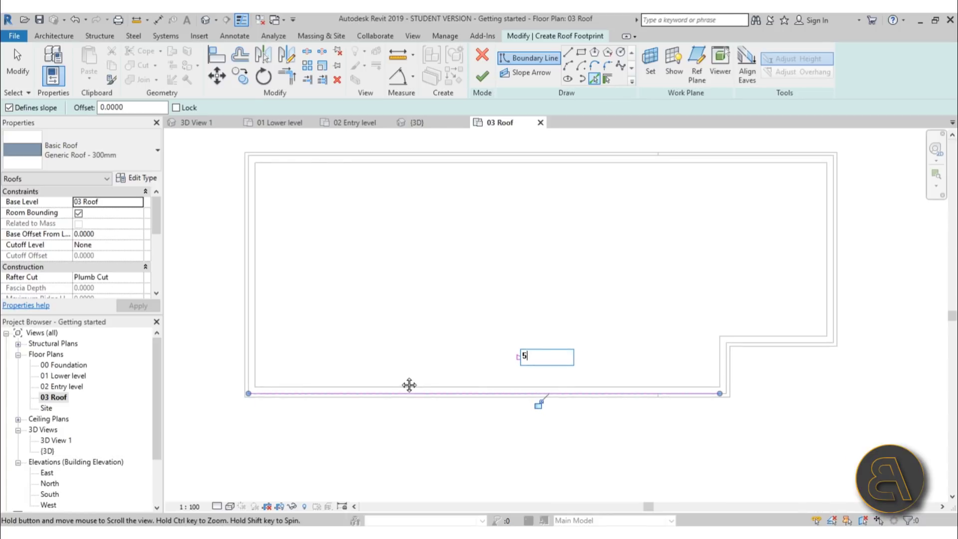
scroll(560, 381, up, 1)
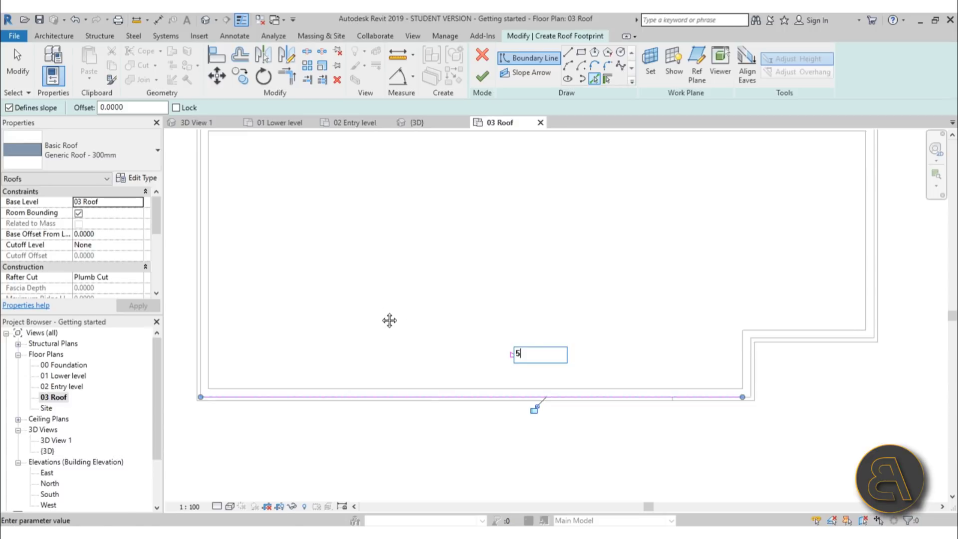
scroll(389, 320, down, 3)
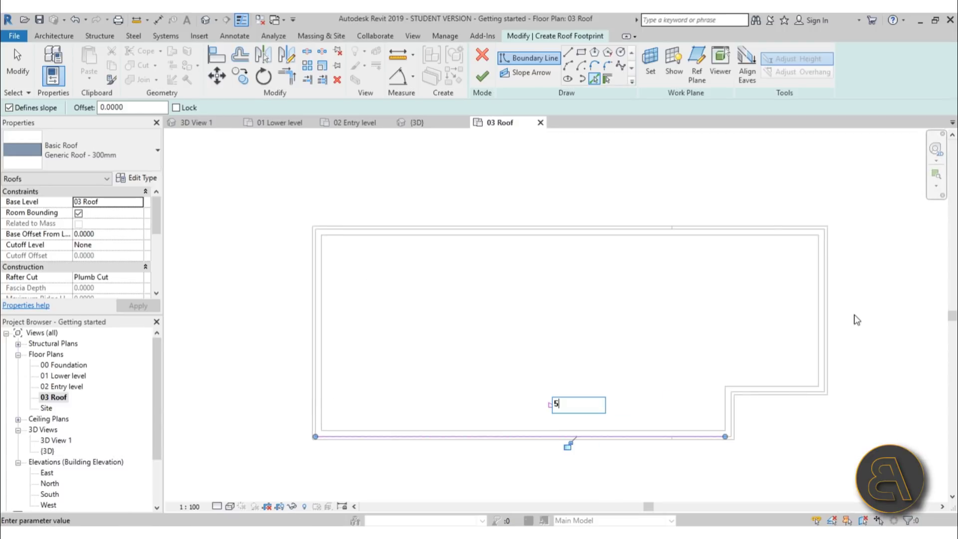
scroll(594, 271, down, 1)
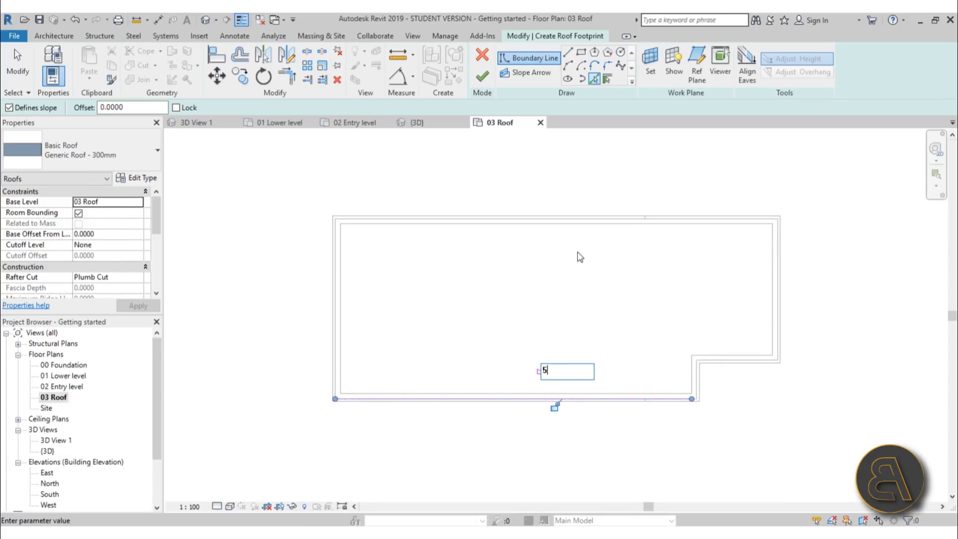
Step: Set the pick offset to 0.9 and add a boundary line outside the left generic wall's reference line
click(594, 79)
click(114, 107)
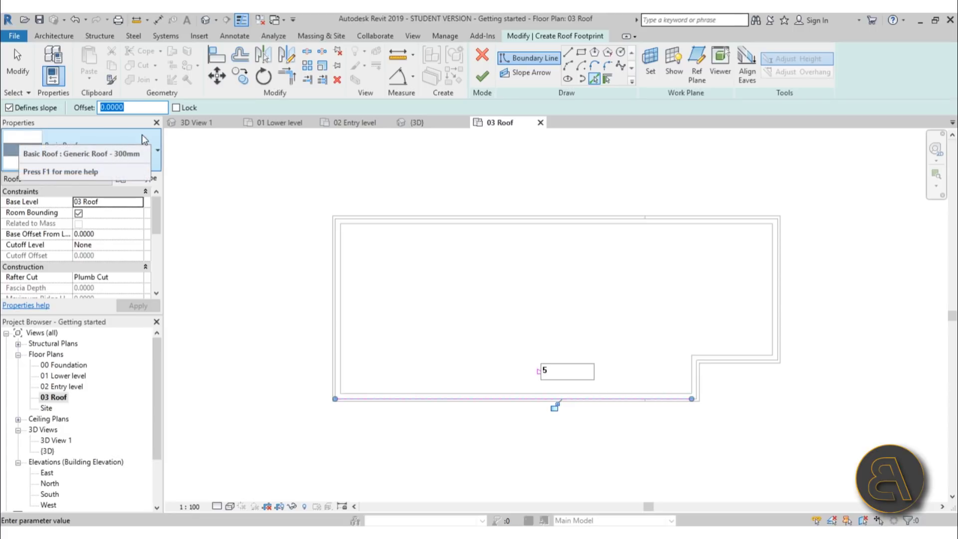
text(.9)
key(Return)
scroll(320, 267, up, 3)
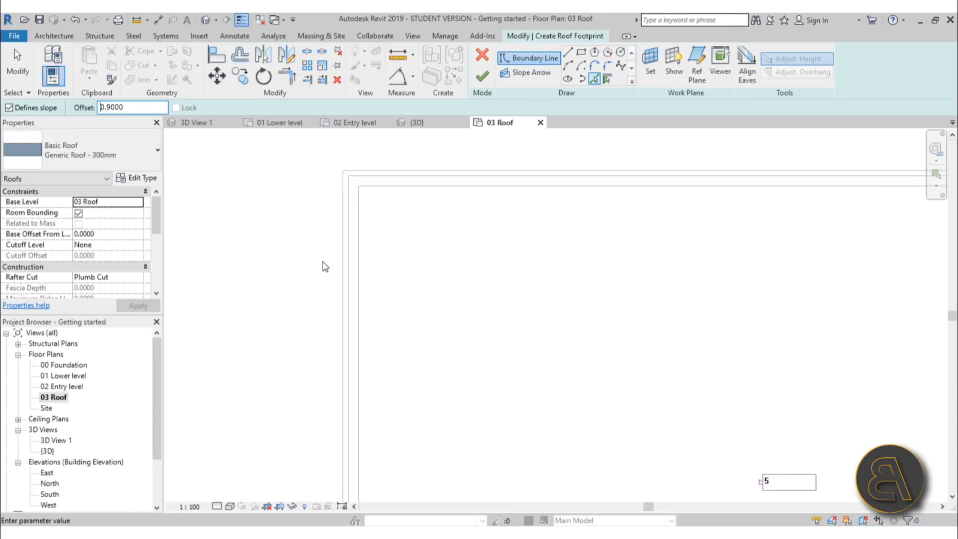
middle_drag(321, 267, 322, 285)
scroll(336, 255, up, 1)
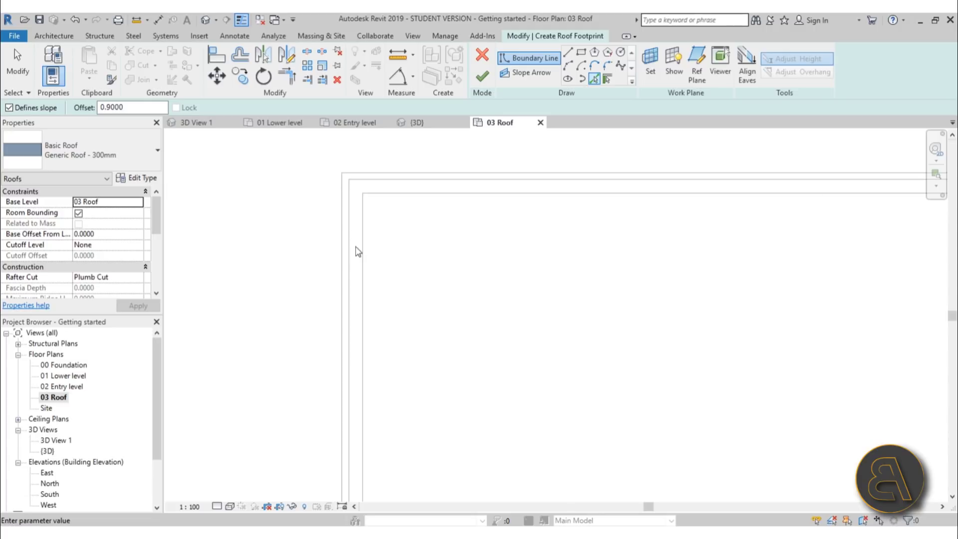
scroll(358, 252, down, 3)
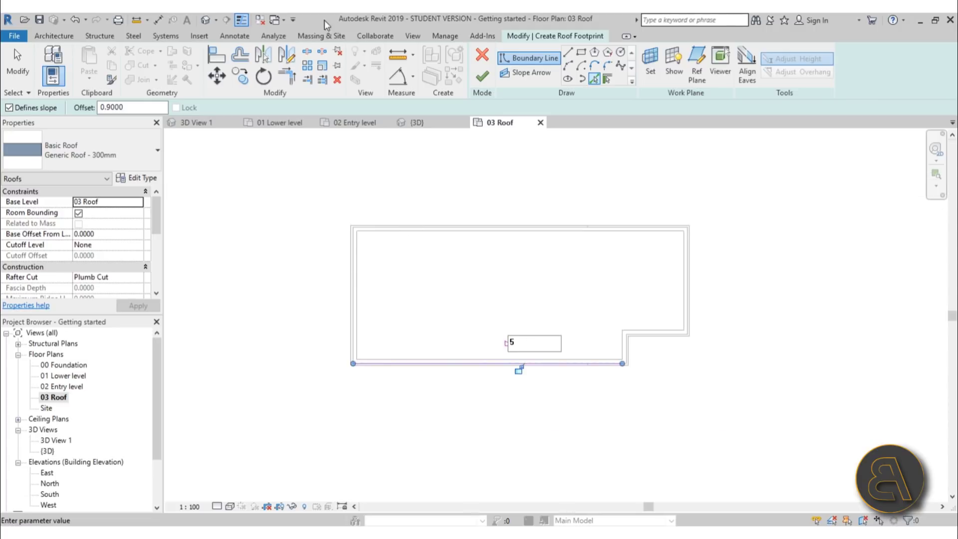
scroll(352, 234, up, 3)
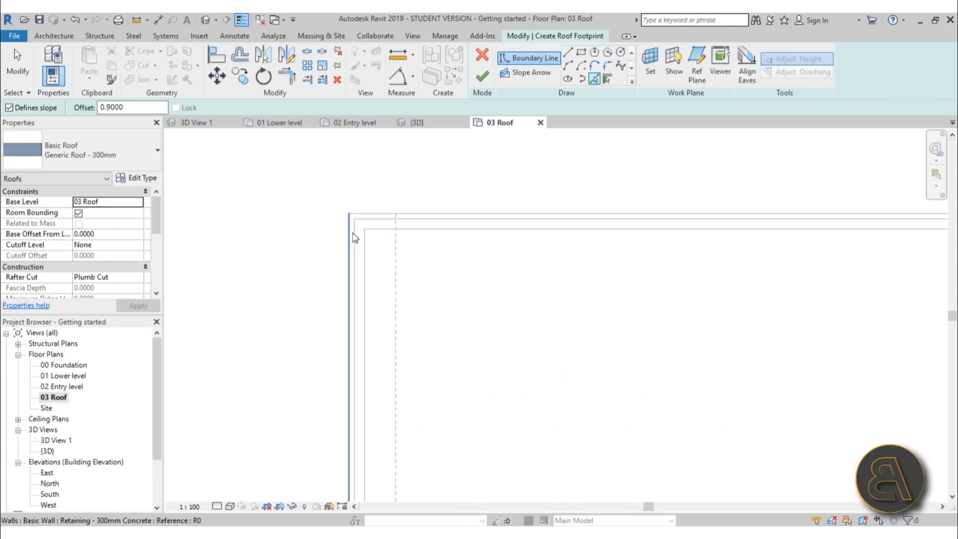
scroll(355, 263, up, 2)
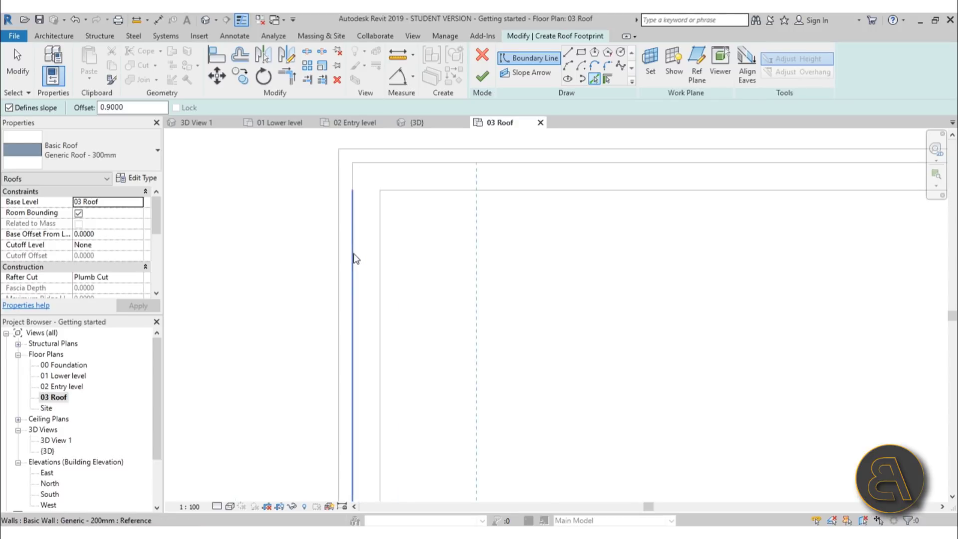
scroll(355, 258, down, 2)
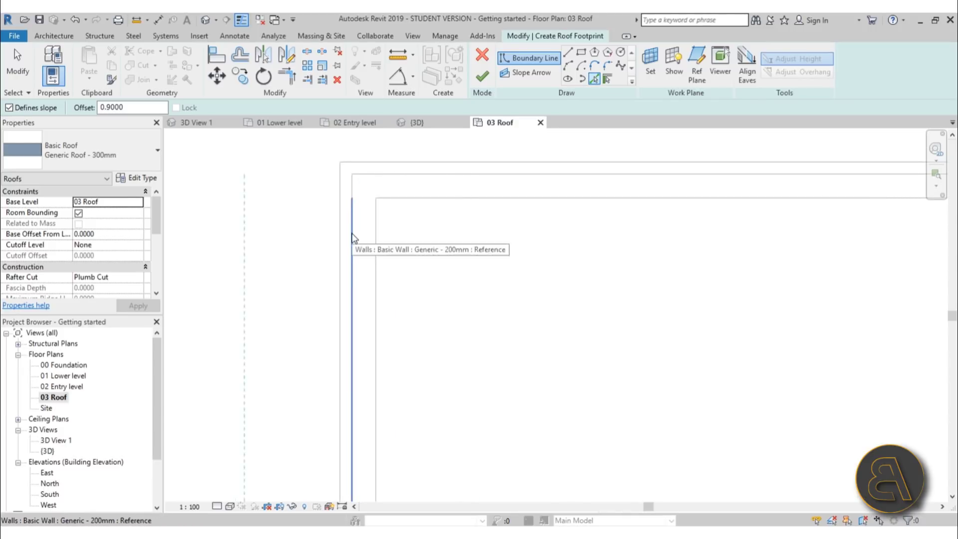
scroll(354, 232, up, 2)
scroll(356, 225, down, 1)
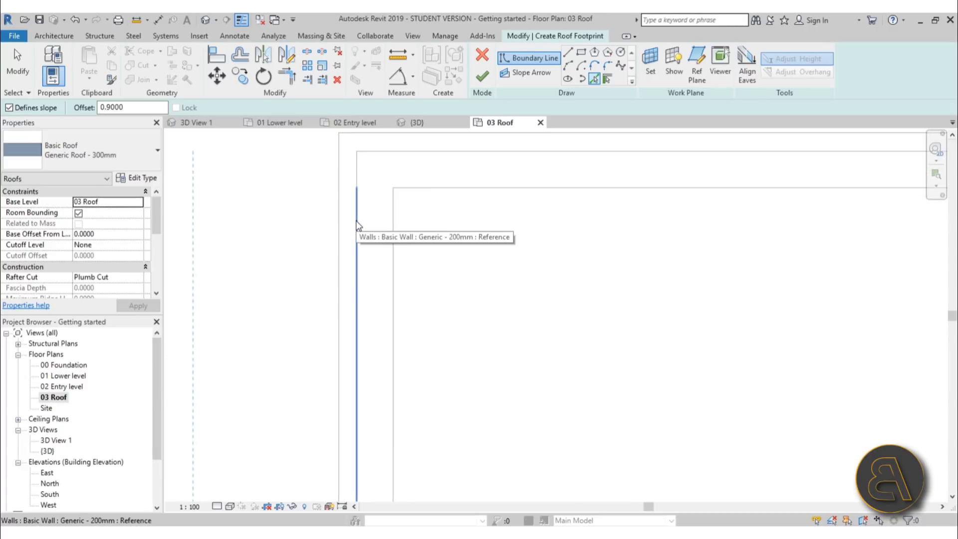
scroll(356, 225, down, 1)
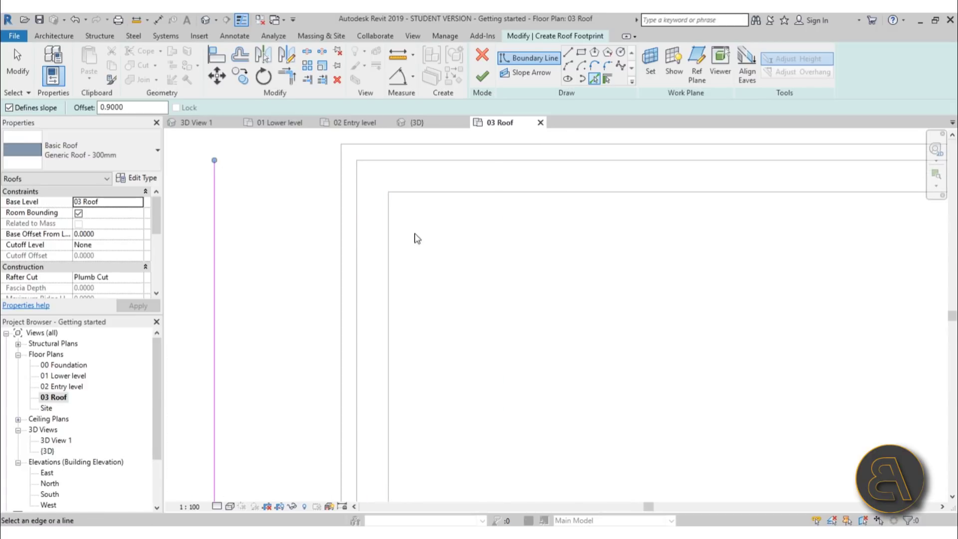
Step: Add roof boundary lines offset 0.9 outside the upper and right-hand walls, and leave line picking
middle_drag(458, 175, 379, 331)
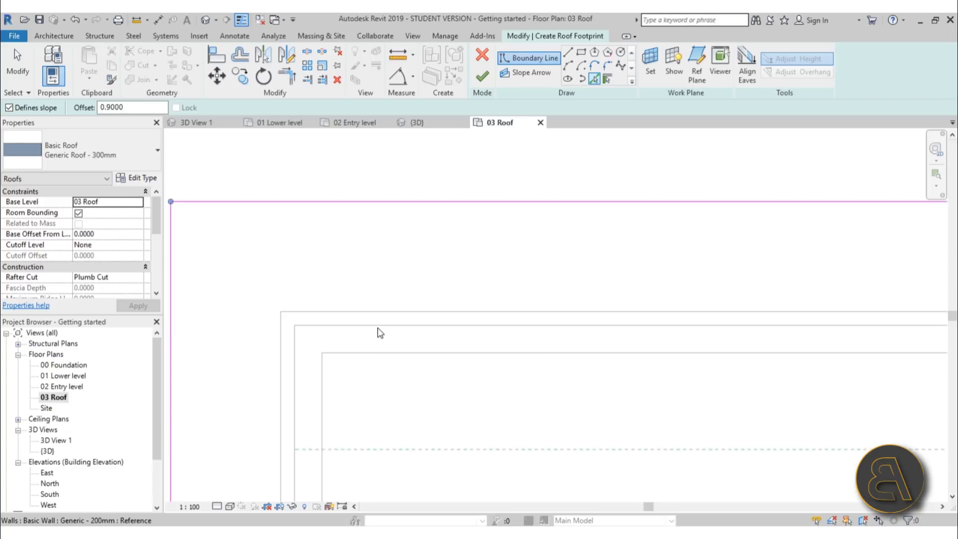
scroll(469, 371, down, 3)
scroll(478, 295, up, 2)
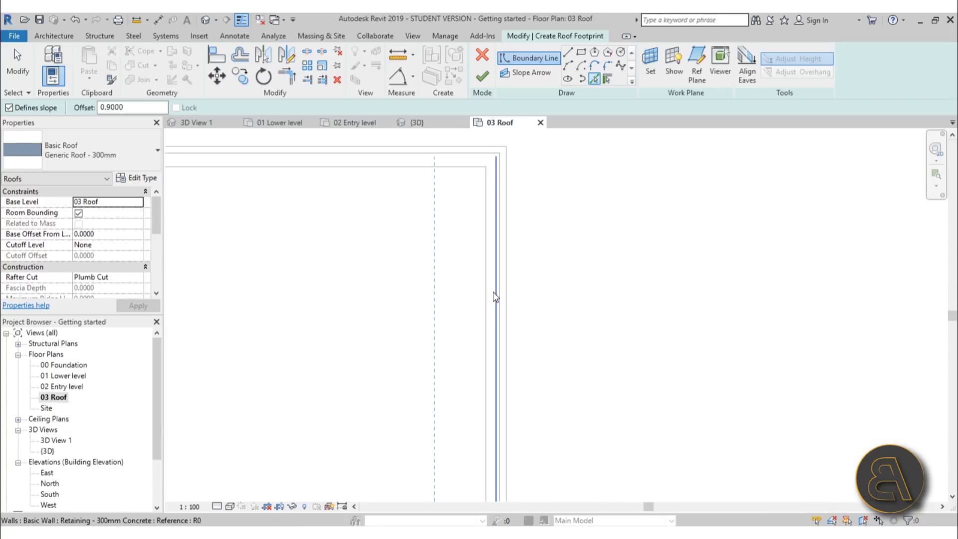
click(503, 295)
scroll(491, 314, down, 4)
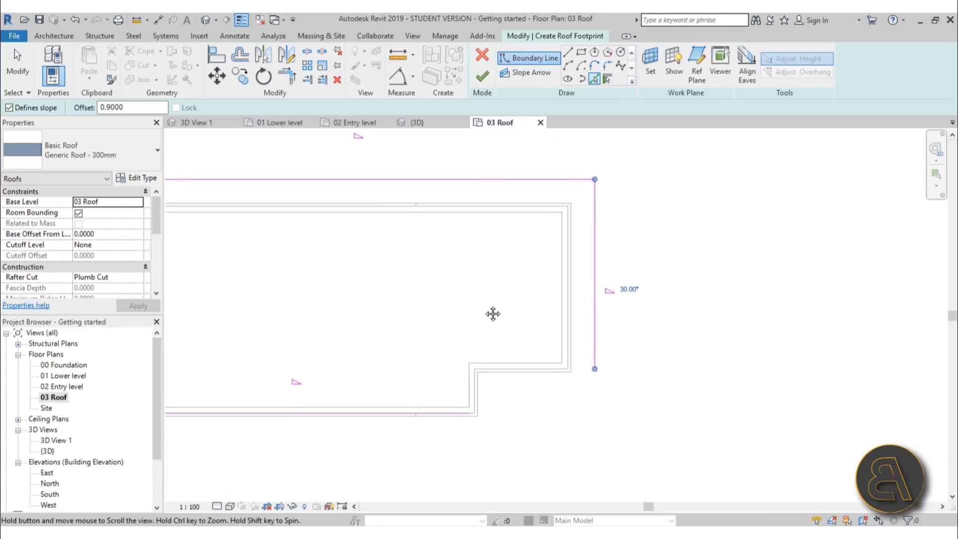
key(Escape)
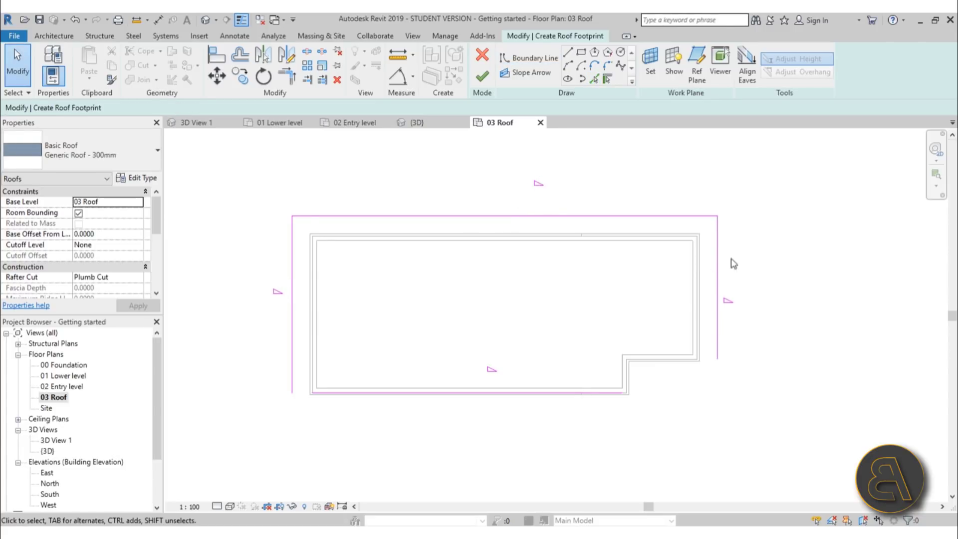
Step: Turn off Defines Slope for the left, upper and right roof boundary lines
mouse_move(770, 295)
mouse_down()
mouse_move(664, 252)
mouse_move(288, 169)
mouse_up()
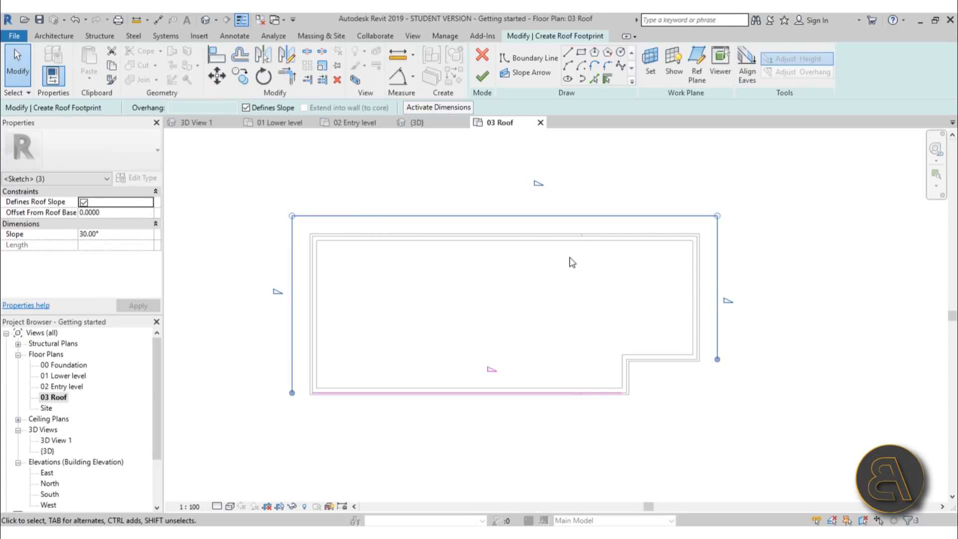
click(246, 108)
click(481, 321)
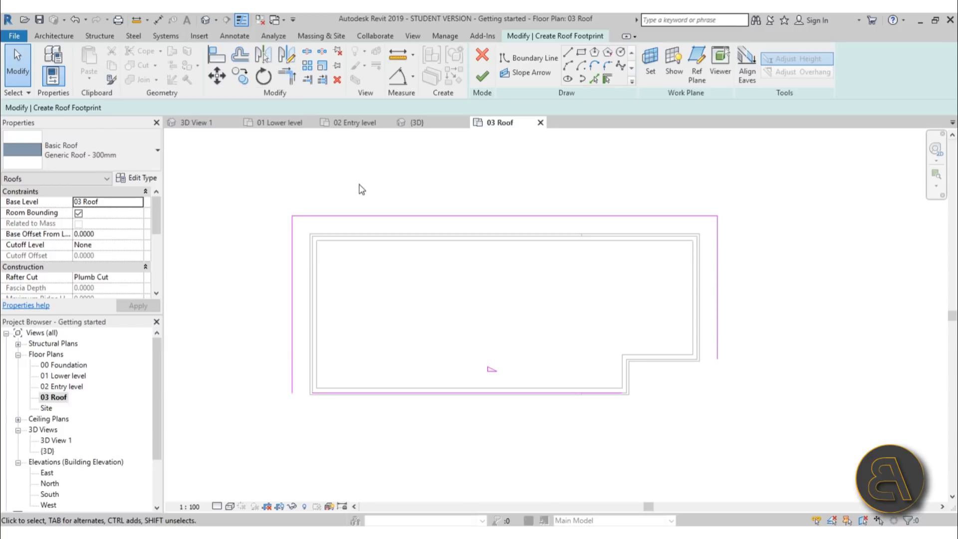
Step: Trim/extend the lower boundary line to meet both side lines in a closed rectangle, and finish the roof sketch
key(t)
key(r)
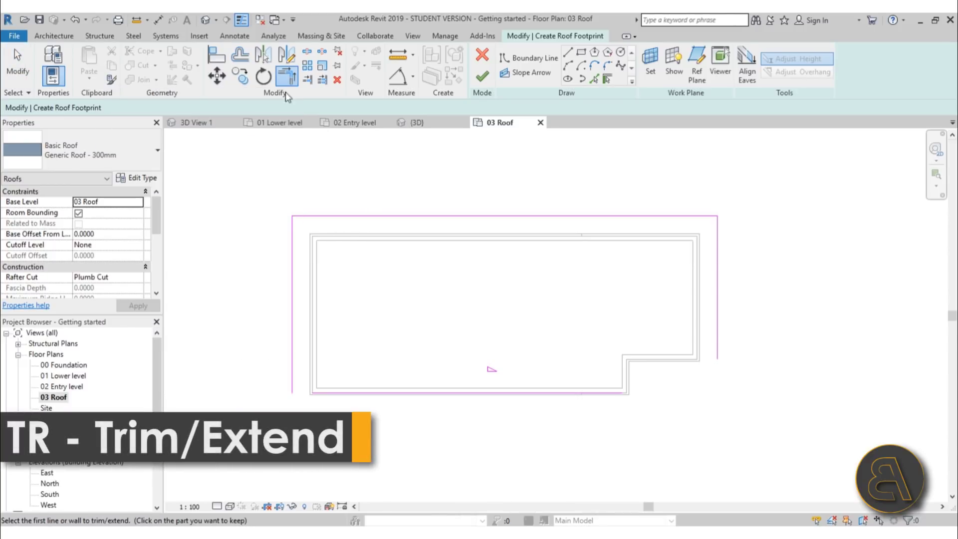
click(349, 393)
click(717, 344)
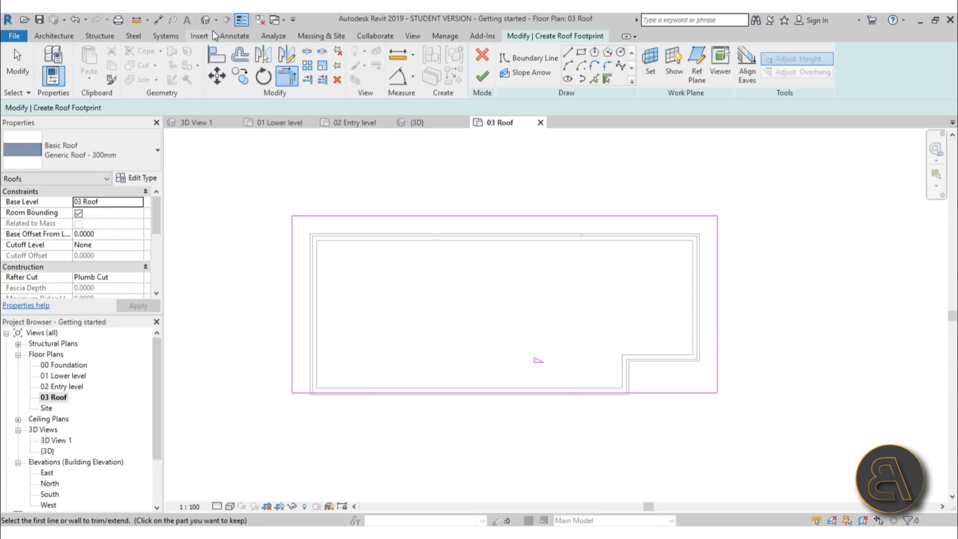
click(482, 79)
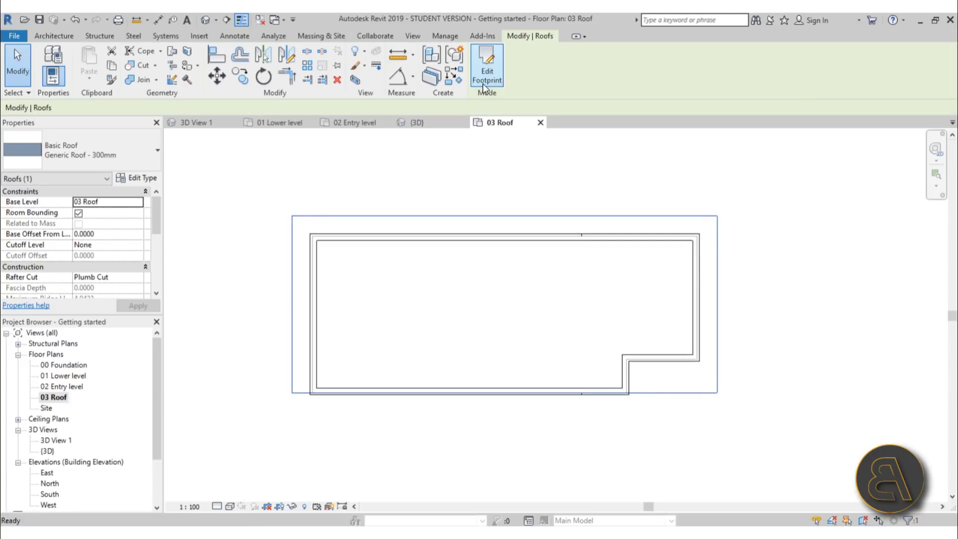
Step: Switch to the default 3D view and examine the new roof over the house walls
click(205, 20)
shift+middle_drag(424, 250, 338, 262)
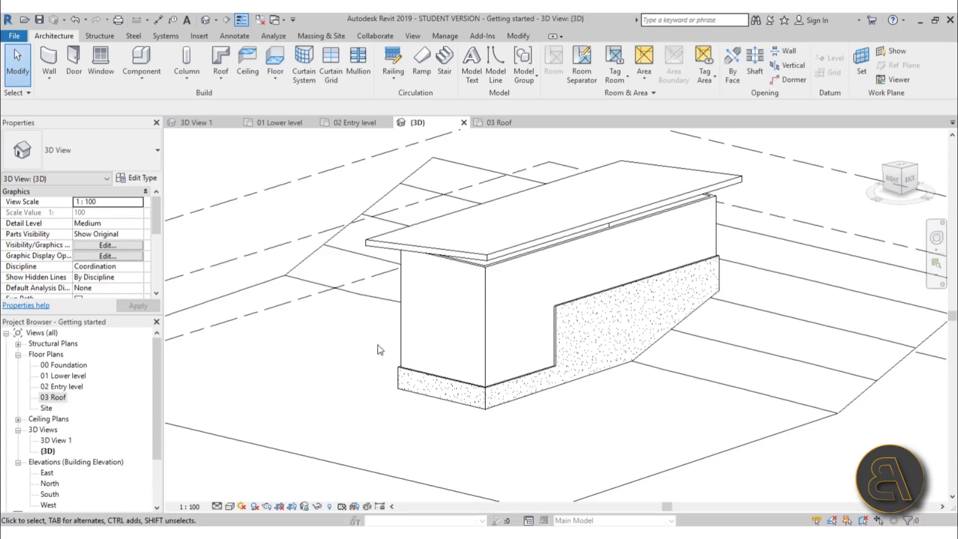
middle_drag(377, 349, 298, 389)
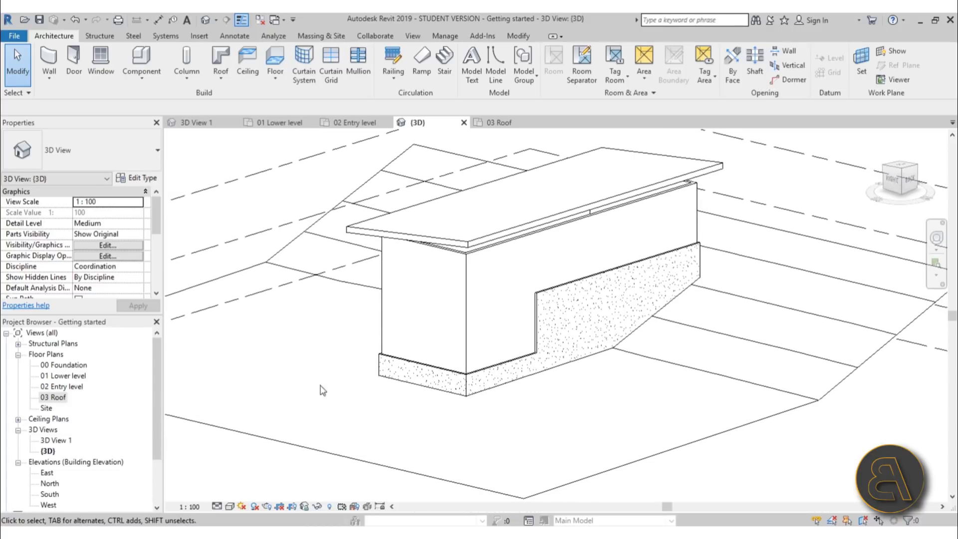
Step: In the 01 Lower level plan, begin a Generic Floor - 400mm and add the whole chain of retaining walls to its boundary
double_click(71, 378)
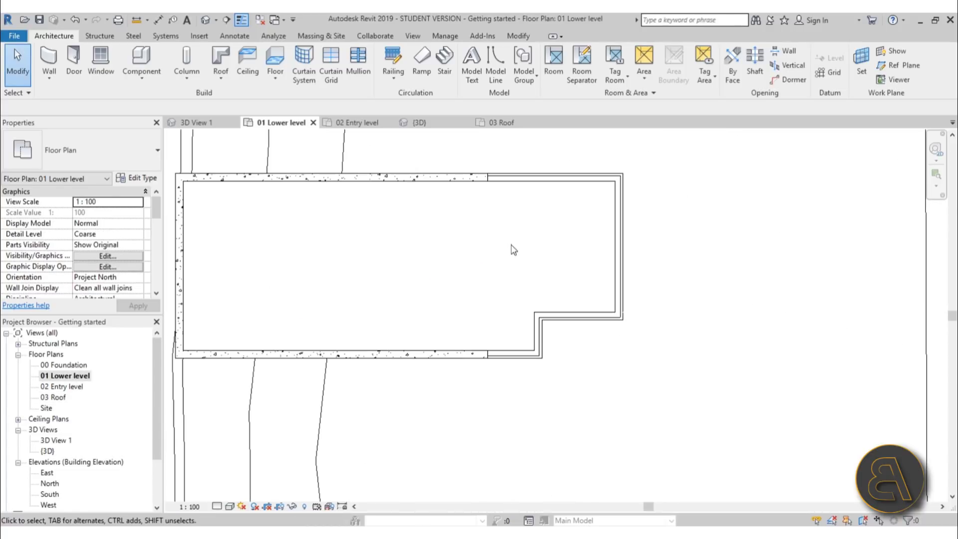
scroll(513, 247, up, 3)
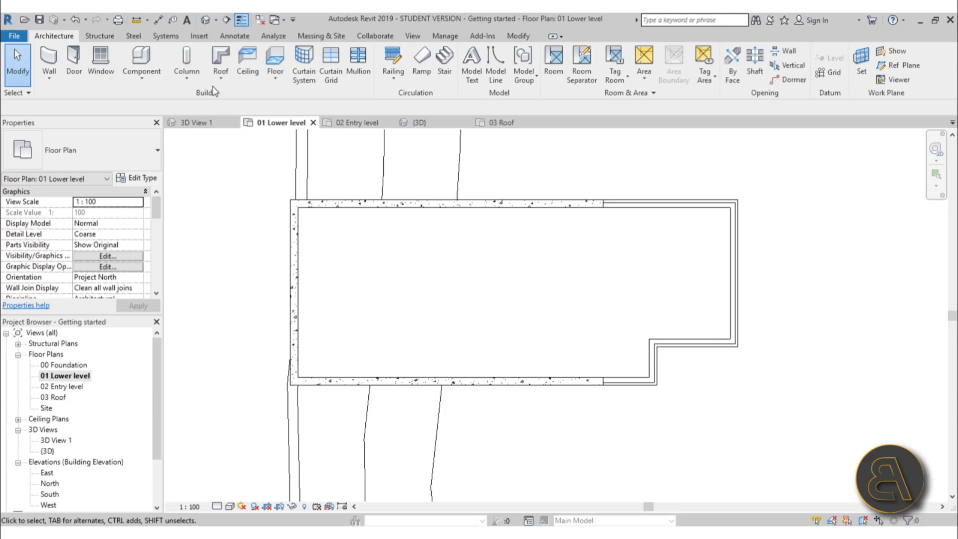
click(275, 56)
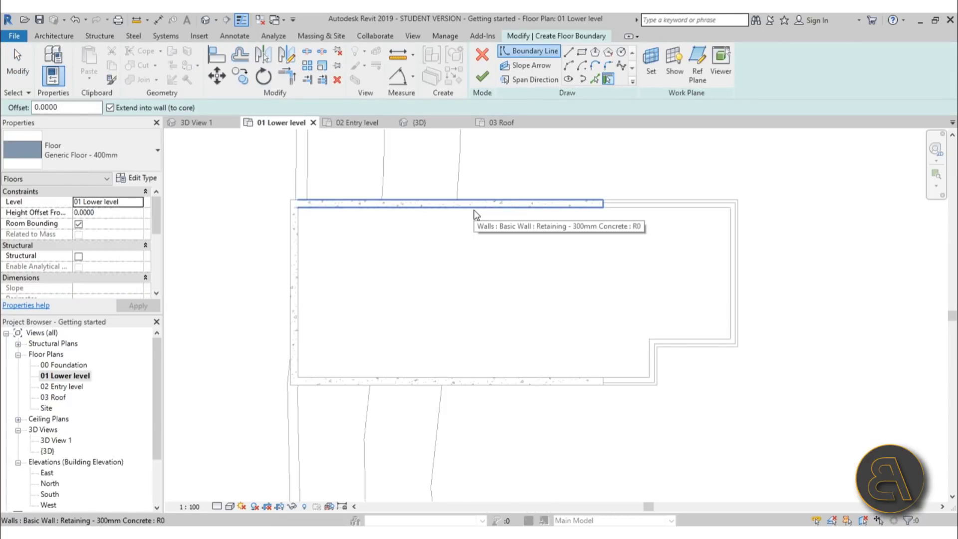
key(Tab)
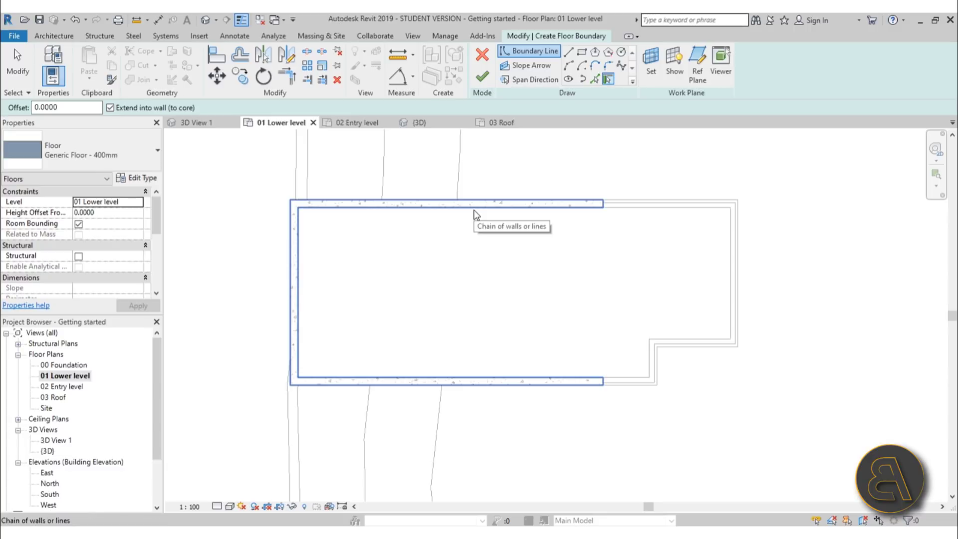
click(473, 215)
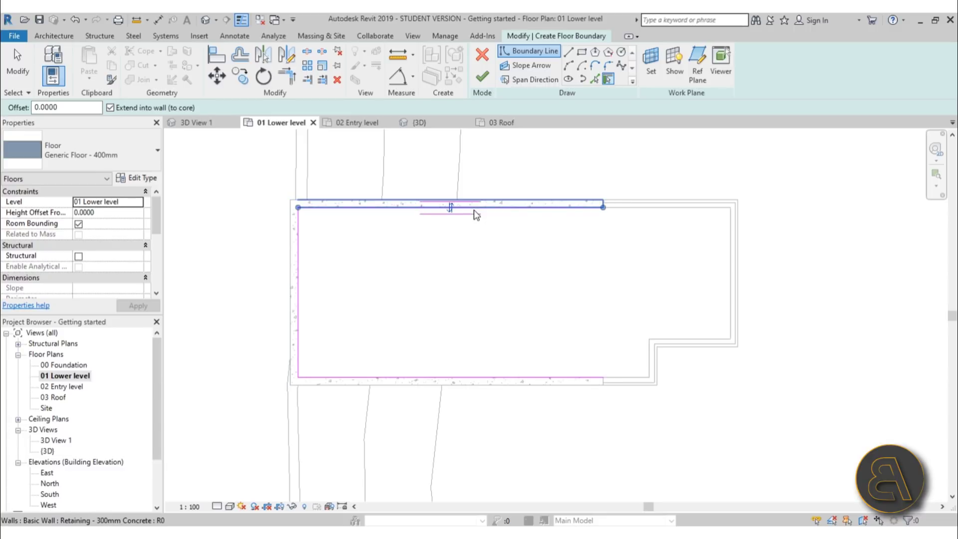
Step: Add the chain of generic walls to close the boundary and finish the floor, declining wall attachment and geometry joining
key(Tab)
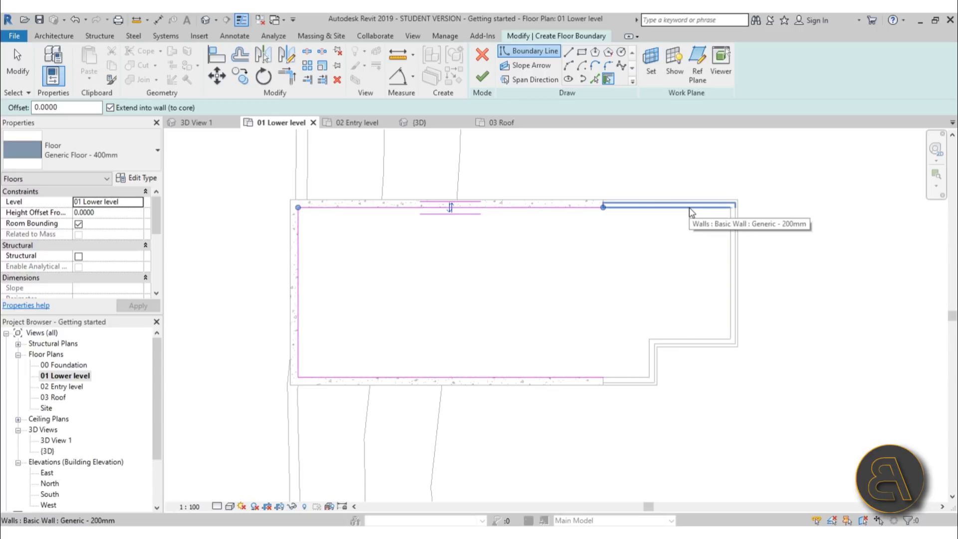
key(Tab)
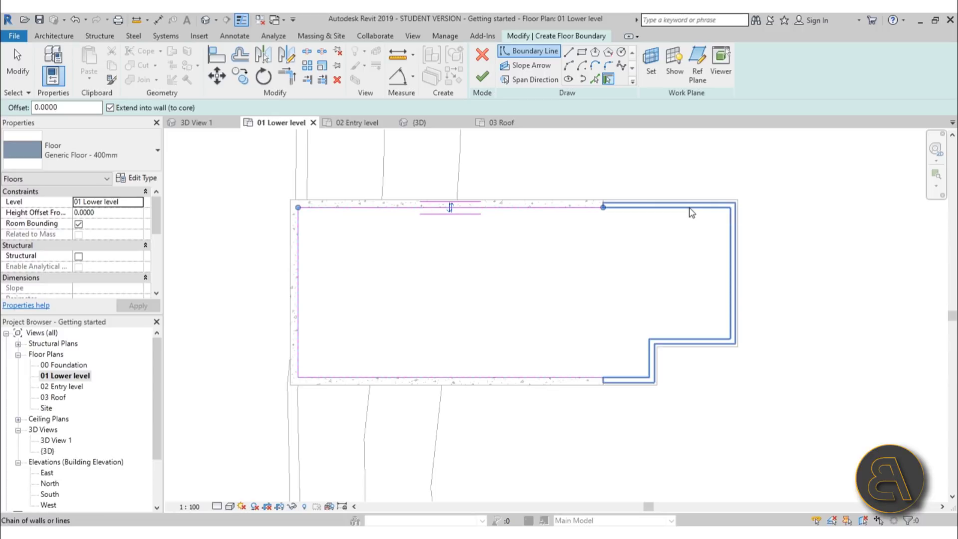
click(690, 208)
click(481, 76)
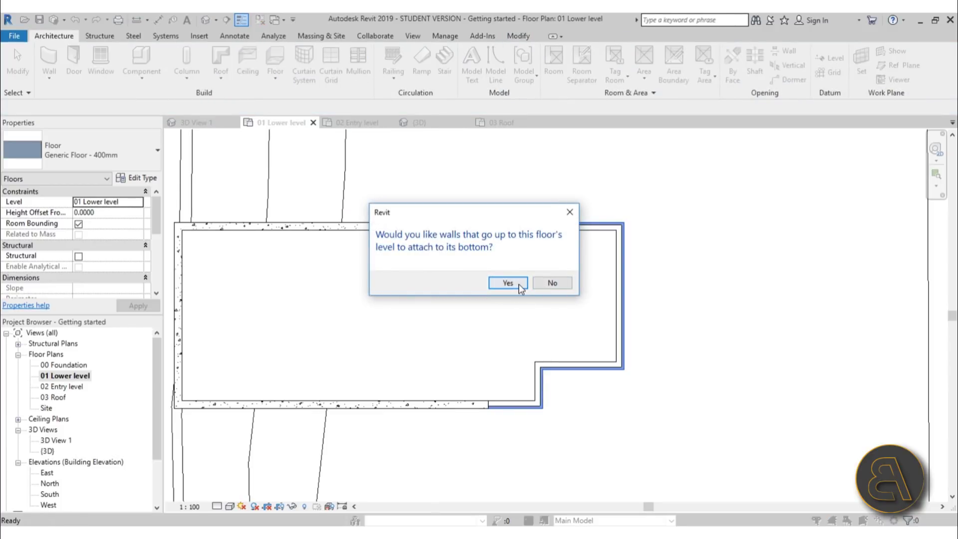
click(551, 283)
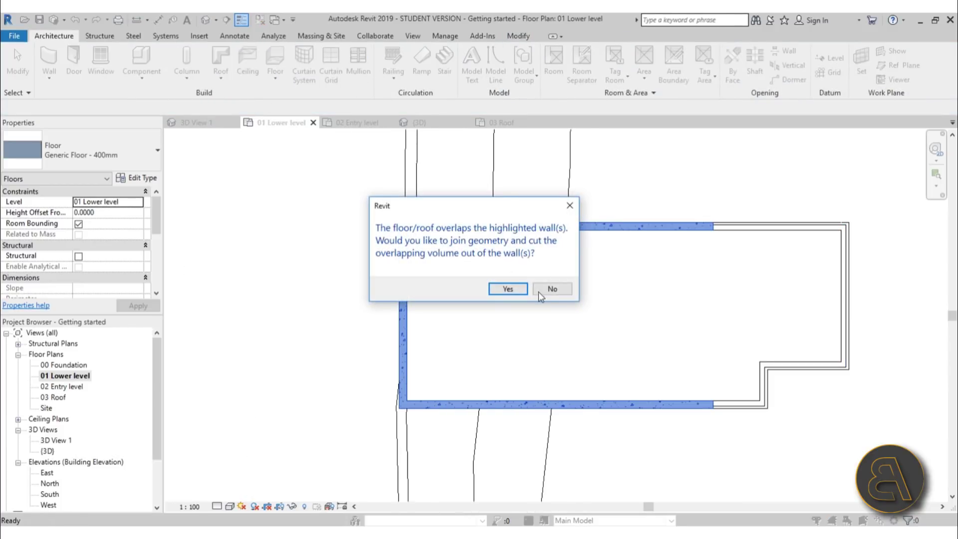
click(540, 292)
Step: Examine the house in 3D, checking the generic end wall and the gap beneath the sloped roof
click(205, 21)
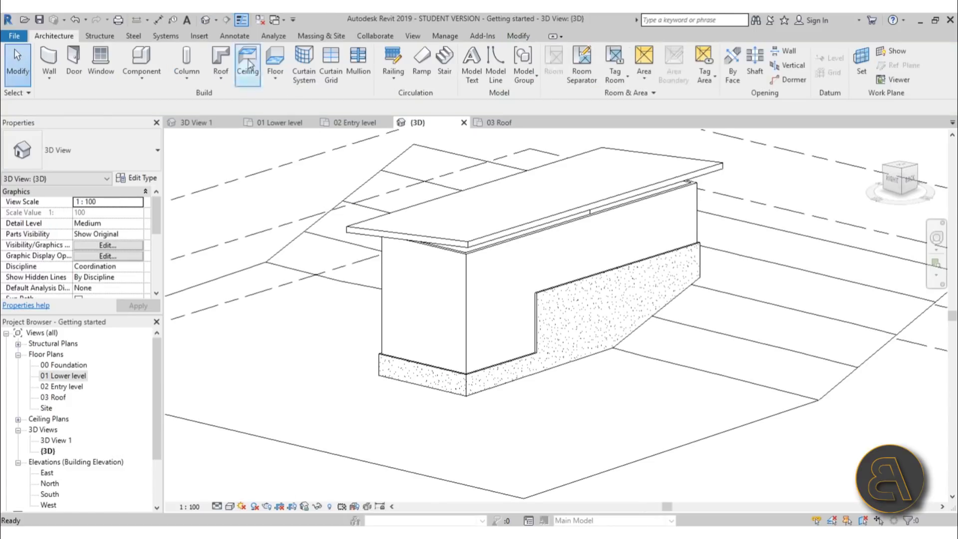
mouse_move(481, 406)
shift+middle_down()
mouse_move(494, 347)
mouse_move(474, 186)
mouse_move(413, 391)
mouse_move(482, 394)
shift+middle_up()
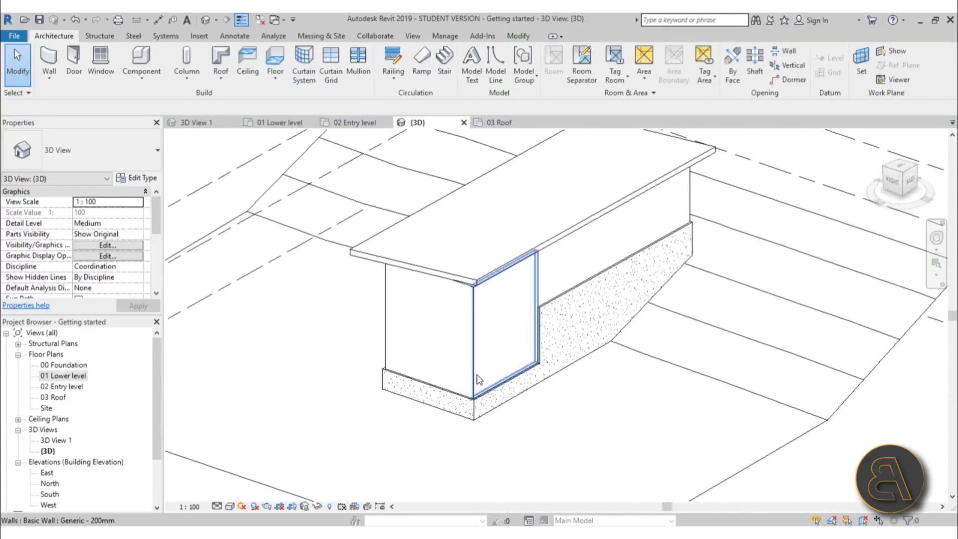
middle_drag(475, 349, 455, 226)
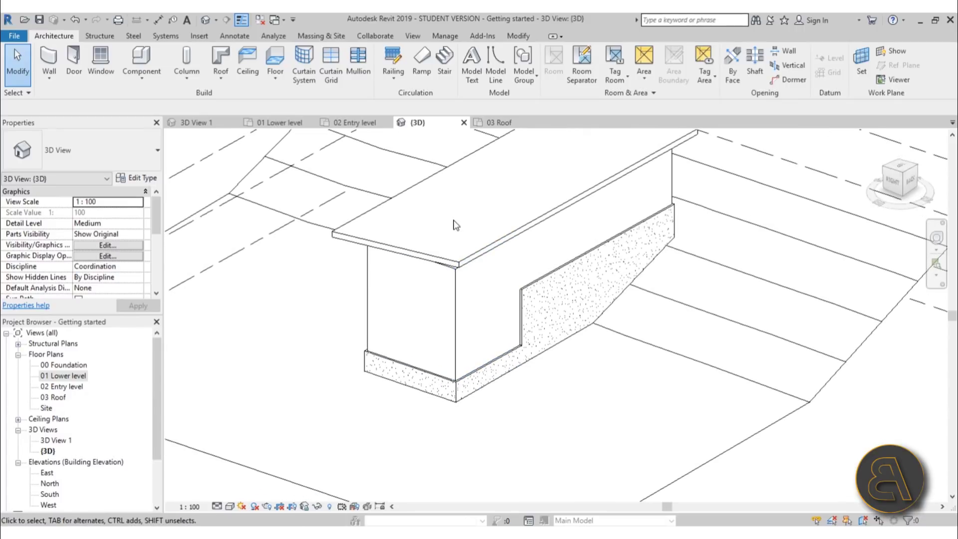
click(439, 288)
shift+middle_drag(573, 379, 399, 269)
scroll(366, 260, up, 3)
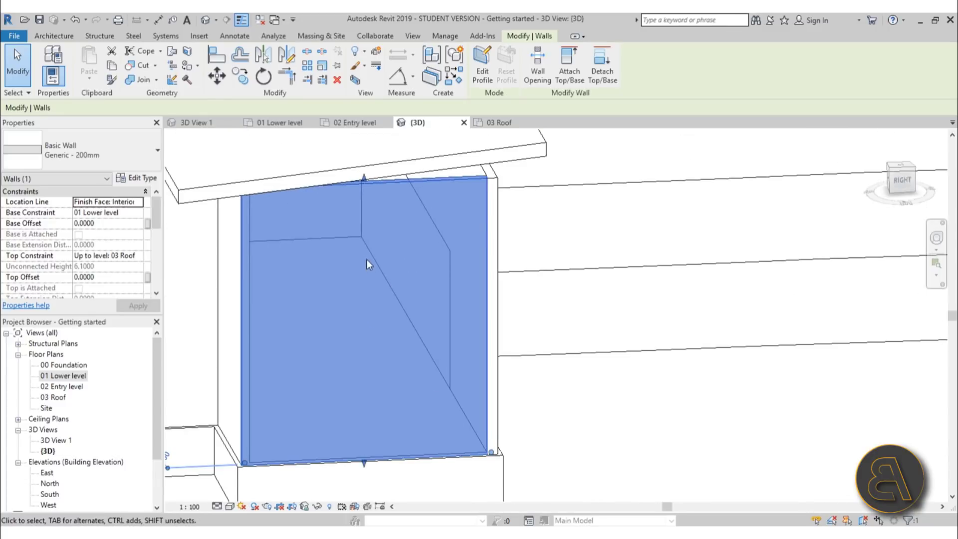
scroll(340, 275, down, 5)
shift+middle_drag(340, 275, 599, 453)
key(Escape)
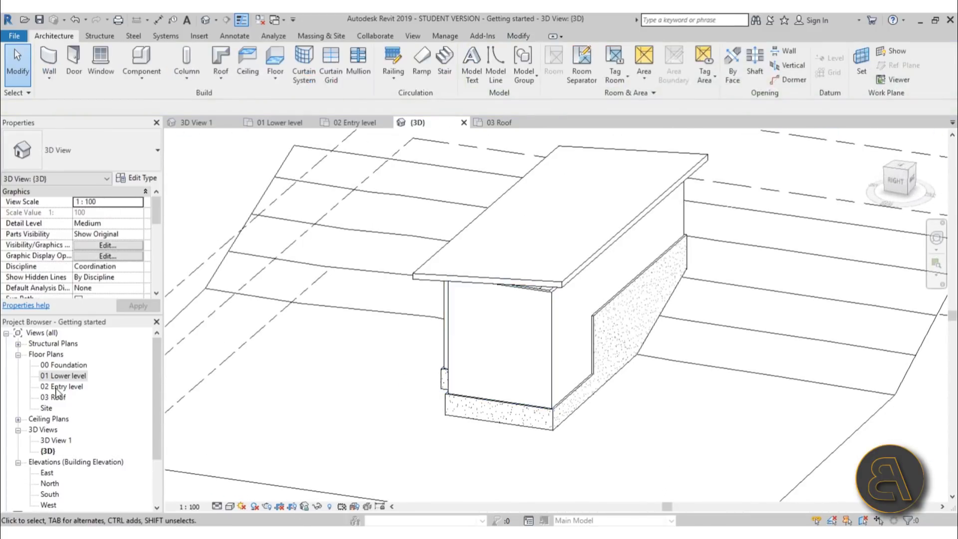
Step: In the 02 Entry level plan, begin a Generic Floor - 400mm with boundary lines picked along the upper and left walls' inner faces
double_click(62, 386)
scroll(499, 329, down, 5)
scroll(523, 353, up, 1)
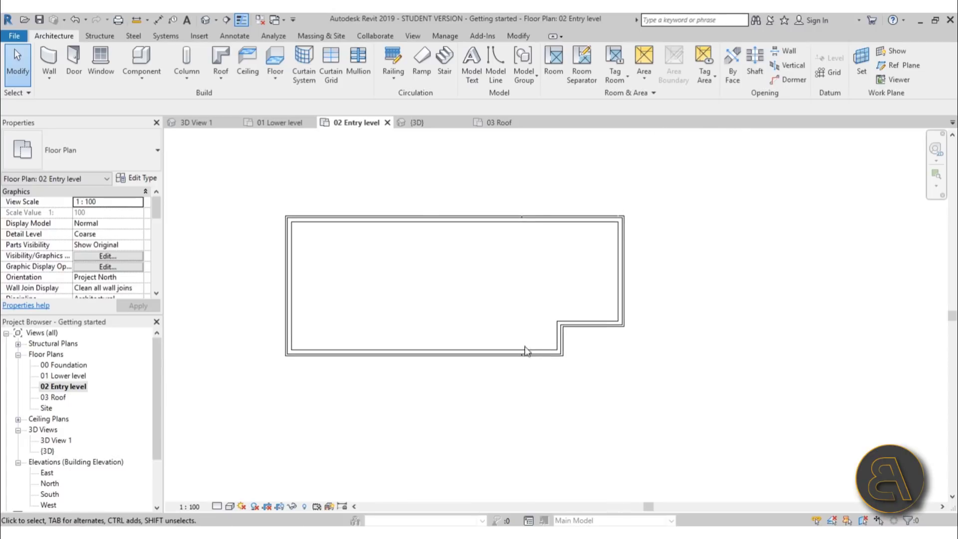
scroll(379, 272, up, 4)
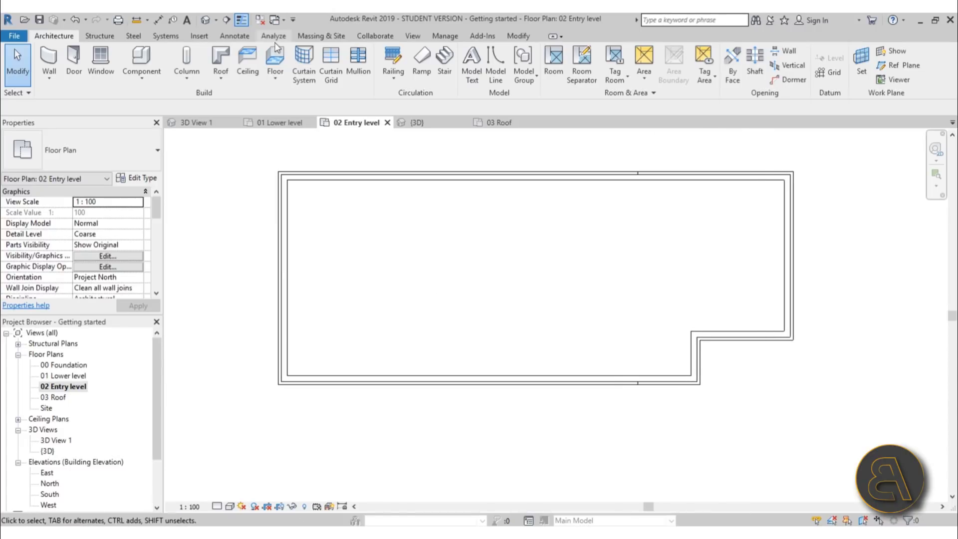
click(275, 55)
middle_drag(435, 222, 379, 222)
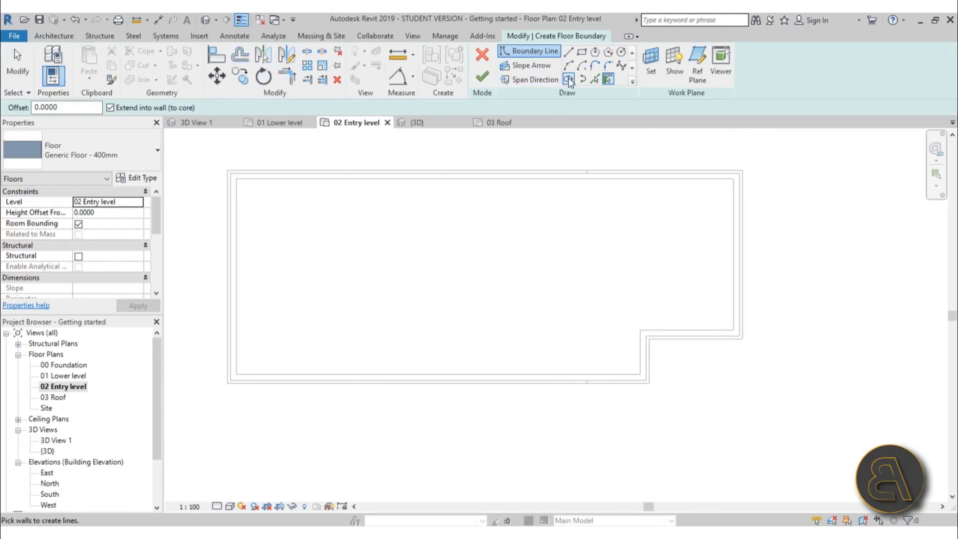
click(595, 79)
click(318, 197)
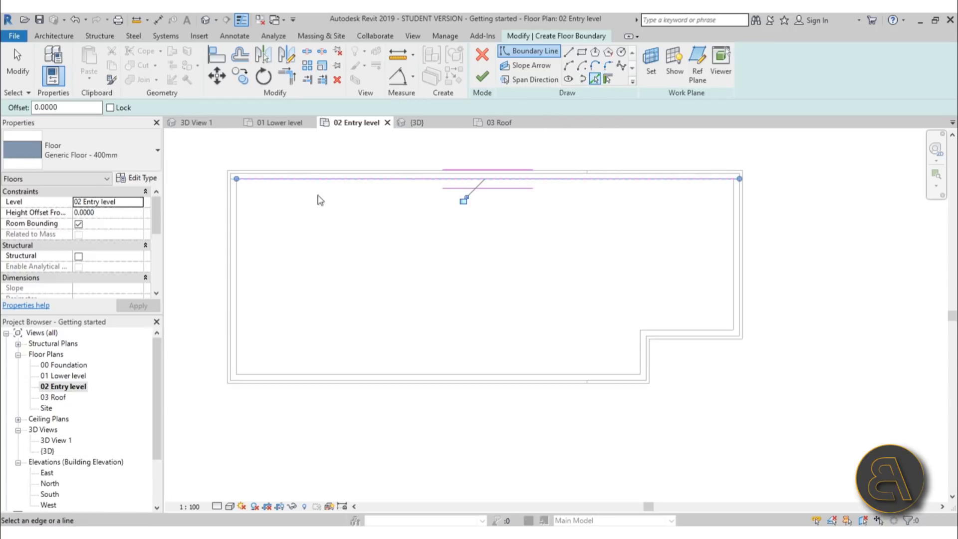
click(240, 238)
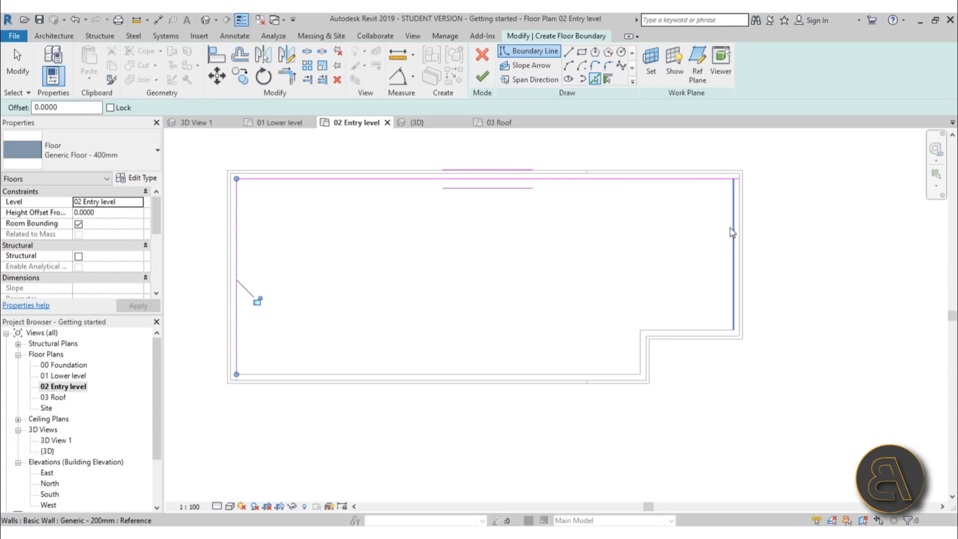
Step: Pick floor boundary lines along the inner faces of the right and lower walls and the outer face of the notch's horizontal wall
scroll(738, 222, up, 3)
middle_drag(716, 214, 613, 264)
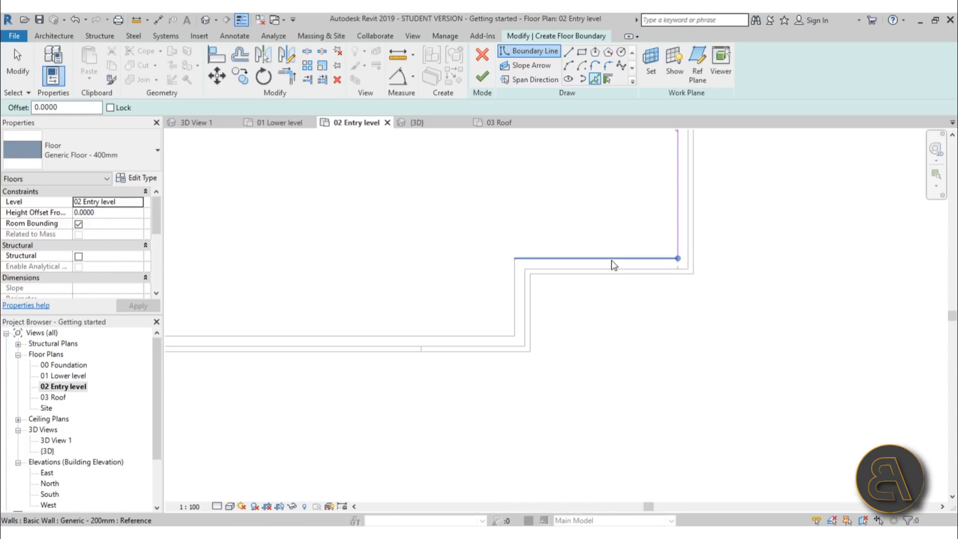
scroll(606, 264, down, 3)
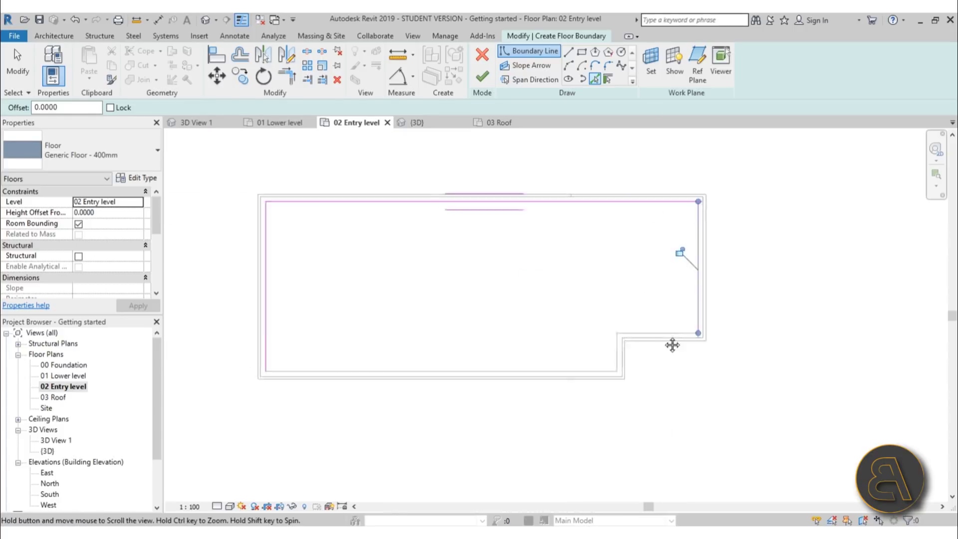
click(526, 397)
middle_drag(641, 398, 544, 322)
scroll(544, 321, up, 1)
click(553, 302)
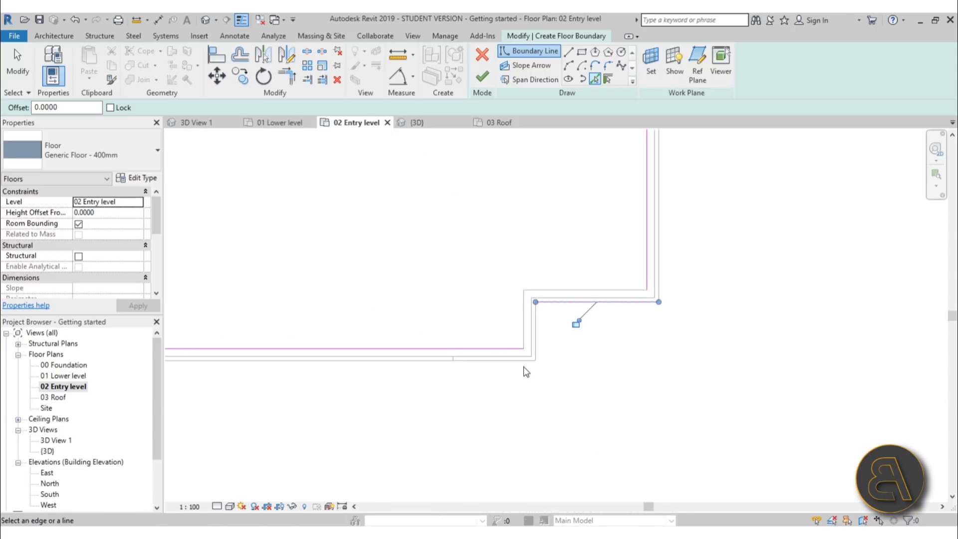
scroll(567, 363, down, 1)
scroll(566, 364, down, 1)
scroll(620, 214, up, 2)
key(Escape)
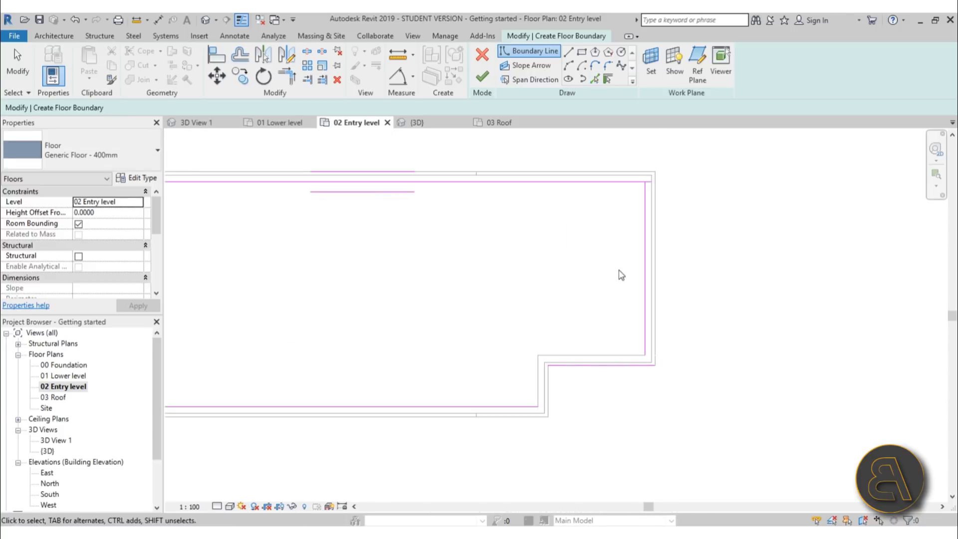
Step: Move the right-hand vertical boundary line inward, well to the left of the notch, shortening the upper boundary line with it
click(287, 73)
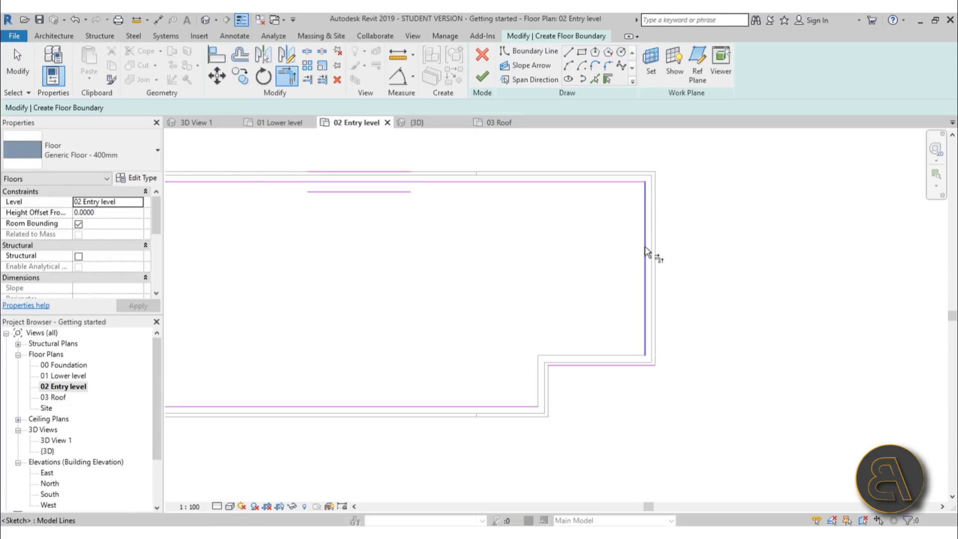
key(Escape)
click(645, 272)
drag(645, 272, 446, 275)
middle_drag(573, 388, 621, 280)
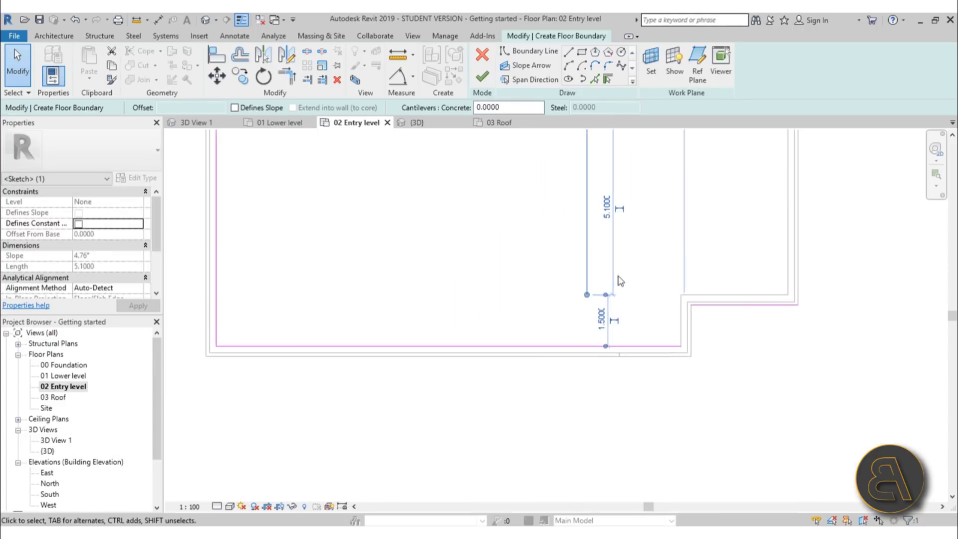
click(620, 281)
scroll(646, 214, down, 2)
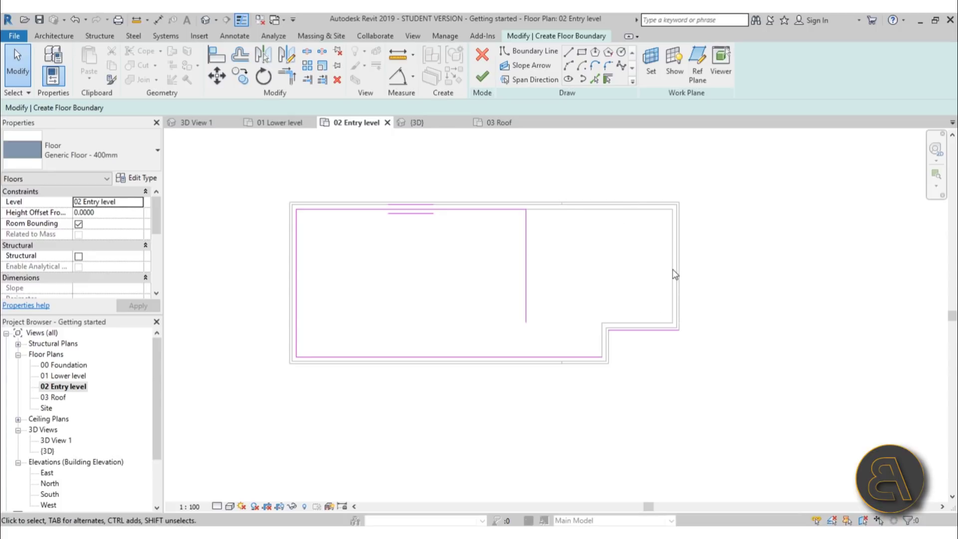
Step: Draw a short vertical boundary line down from the right end of the notch line to the height of the lower boundary
click(575, 56)
click(679, 330)
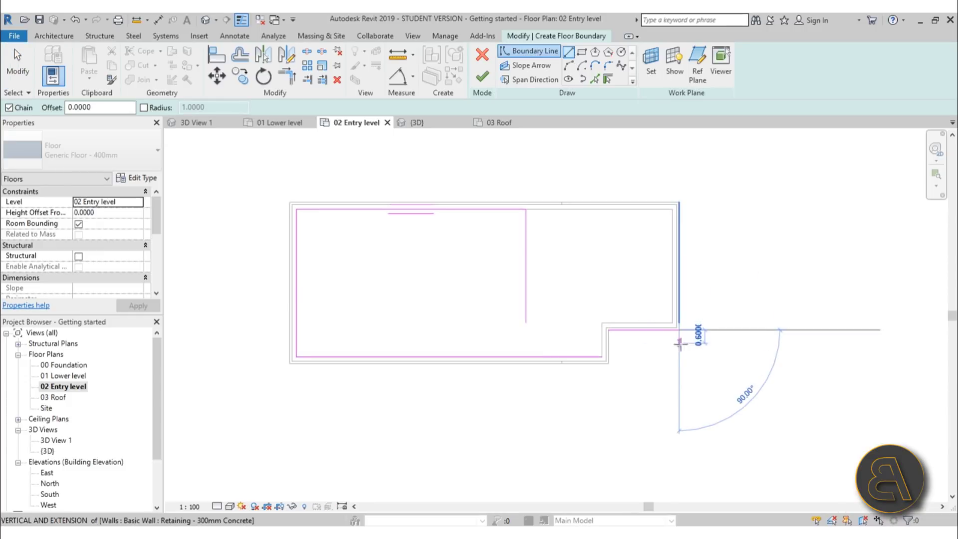
click(678, 356)
key(Escape)
key(Escape)
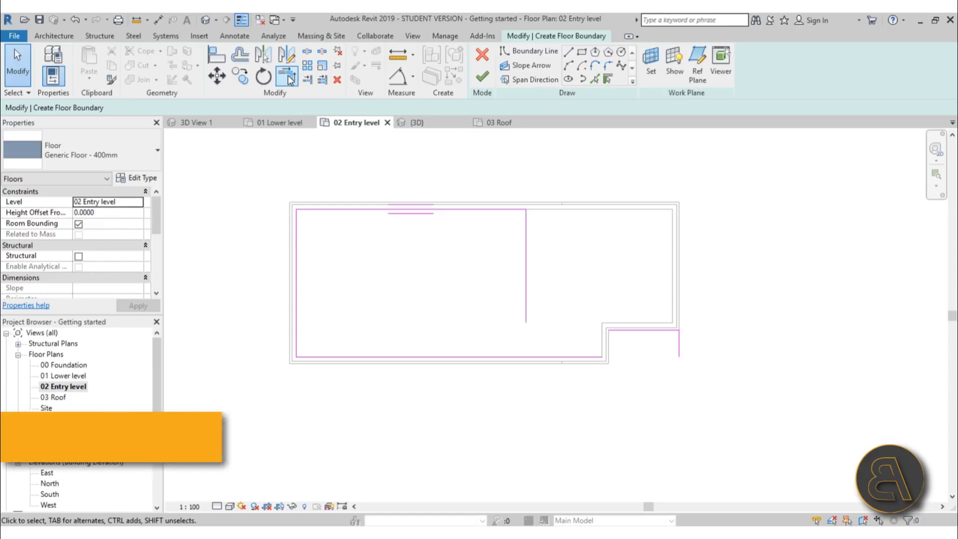
Step: Trim/extend the inner vertical line to the notch line and the lower boundary to the short vertical line, closing the floor outline
key(t)
key(r)
click(530, 300)
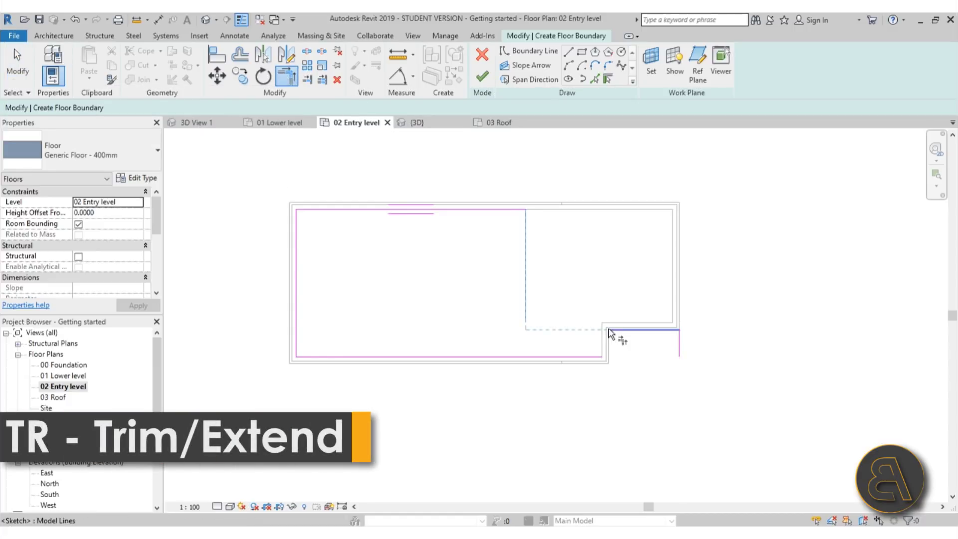
click(629, 330)
click(678, 347)
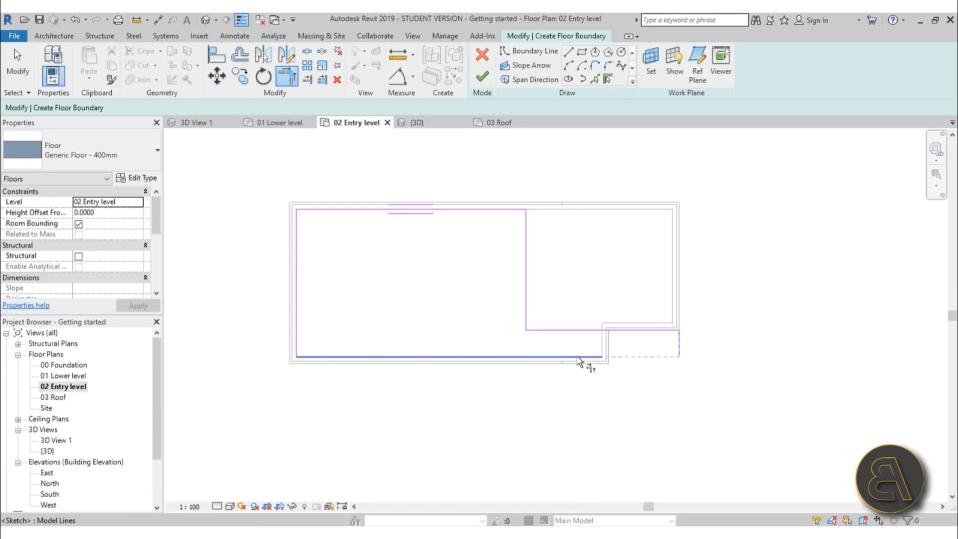
click(576, 357)
scroll(324, 319, up, 3)
scroll(353, 317, down, 2)
middle_drag(353, 316, 374, 305)
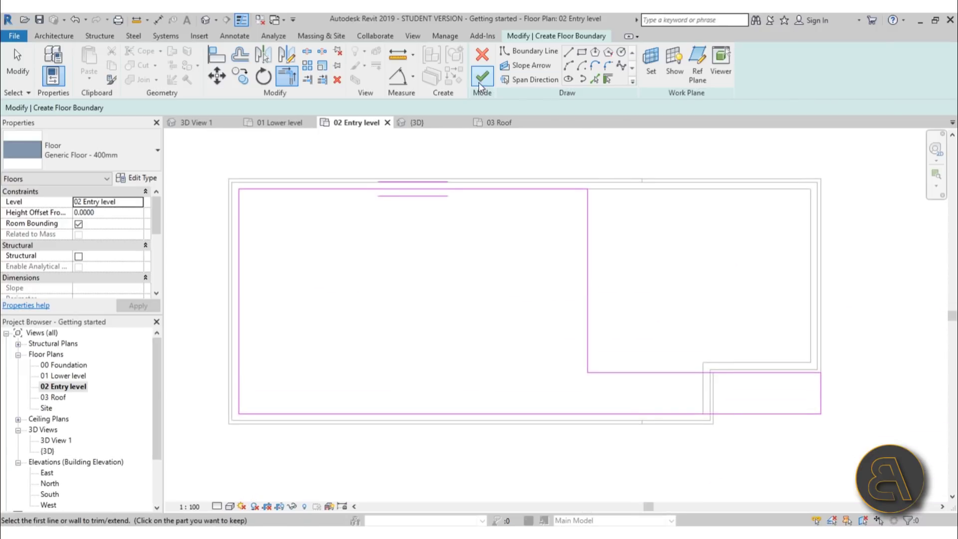
Step: Move the short right-hand boundary line outward past the house's right exterior wall to lengthen the entry strip
click(17, 62)
scroll(461, 284, down, 2)
scroll(752, 341, up, 2)
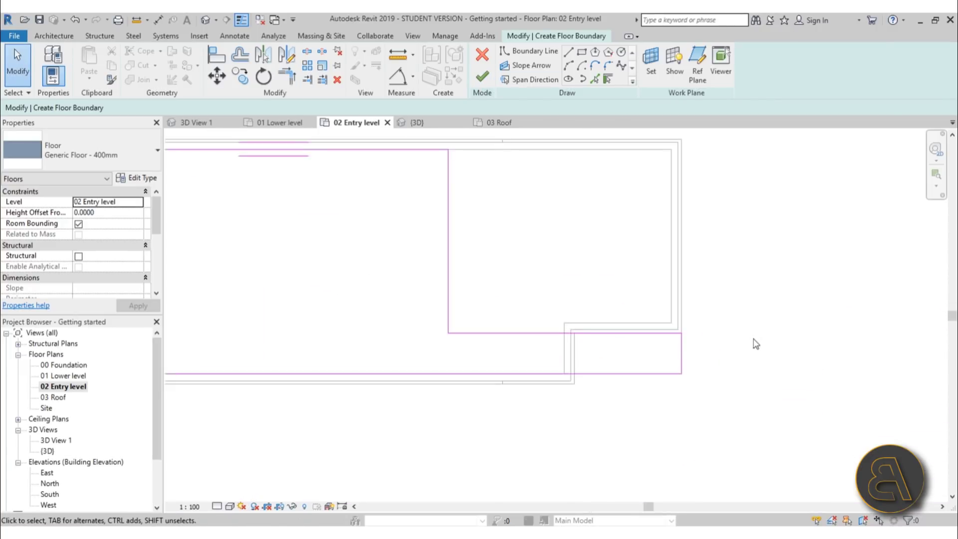
mouse_move(687, 356)
mouse_down()
mouse_move(732, 353)
mouse_move(718, 355)
mouse_up()
click(761, 389)
scroll(773, 349, down, 1)
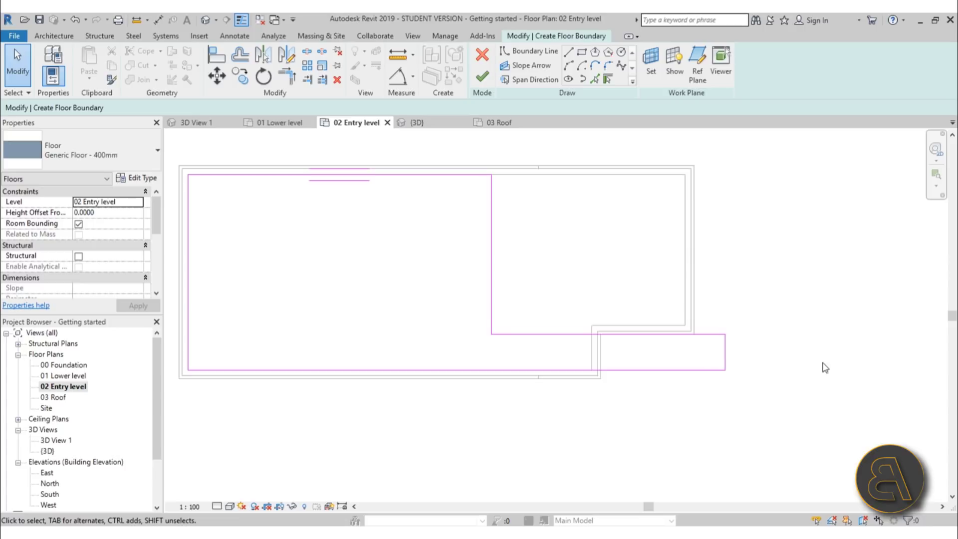
Step: Move the inner vertical boundary line to about 10.1 m from the left boundary and finish the floor without attaching walls to its bottom
drag(489, 305, 485, 304)
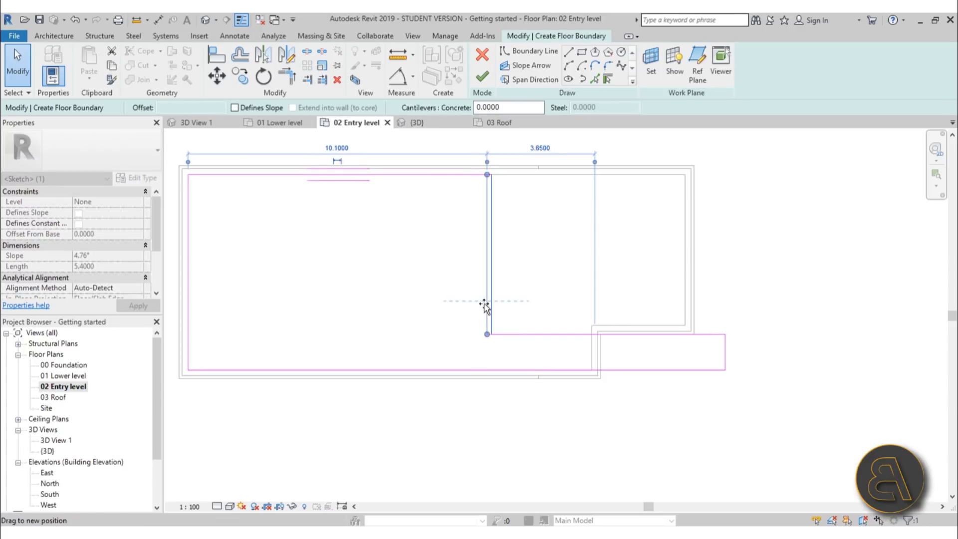
click(516, 304)
scroll(516, 305, down, 2)
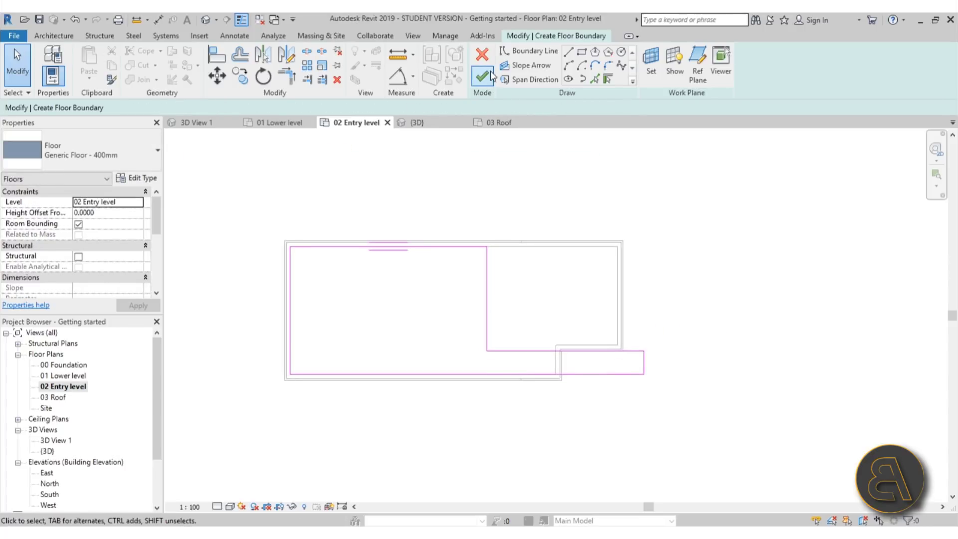
click(482, 77)
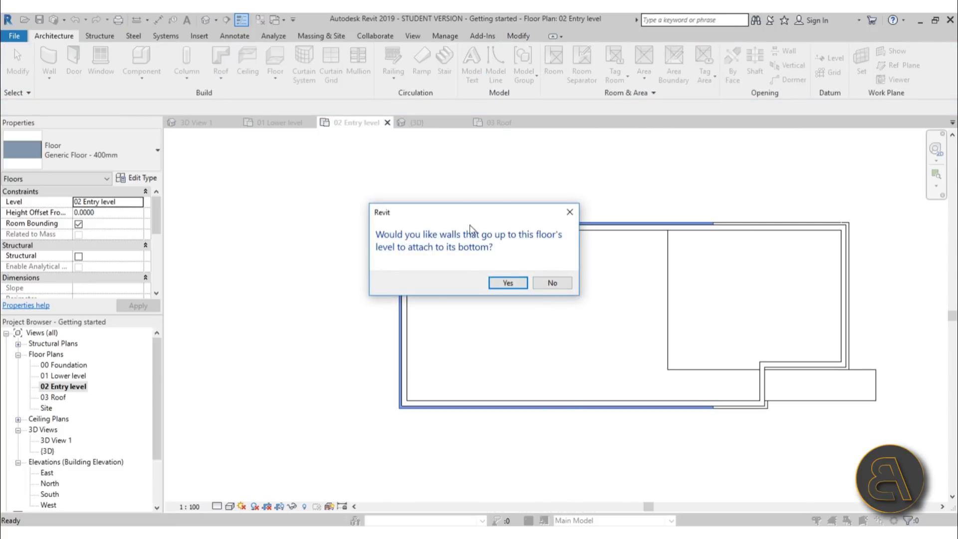
drag(412, 233, 375, 227)
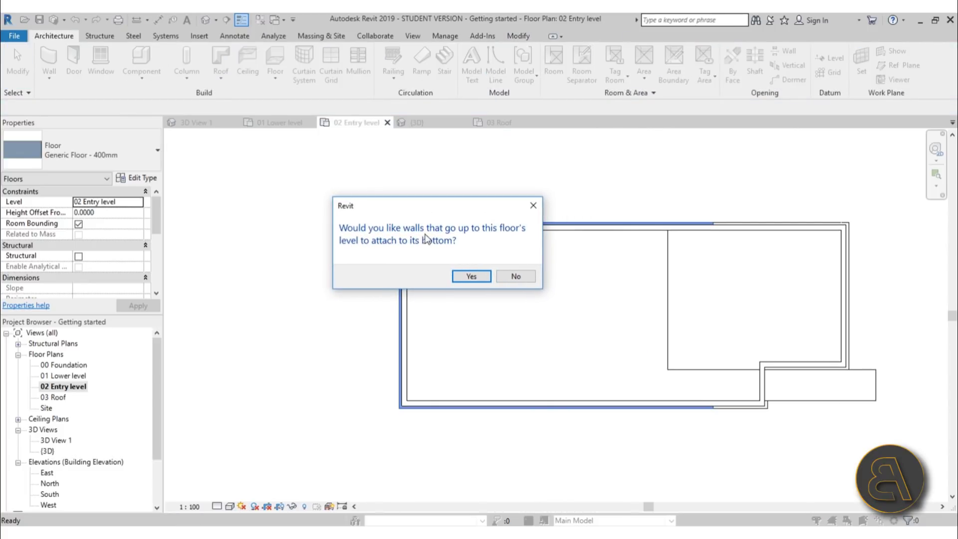
click(514, 277)
click(517, 303)
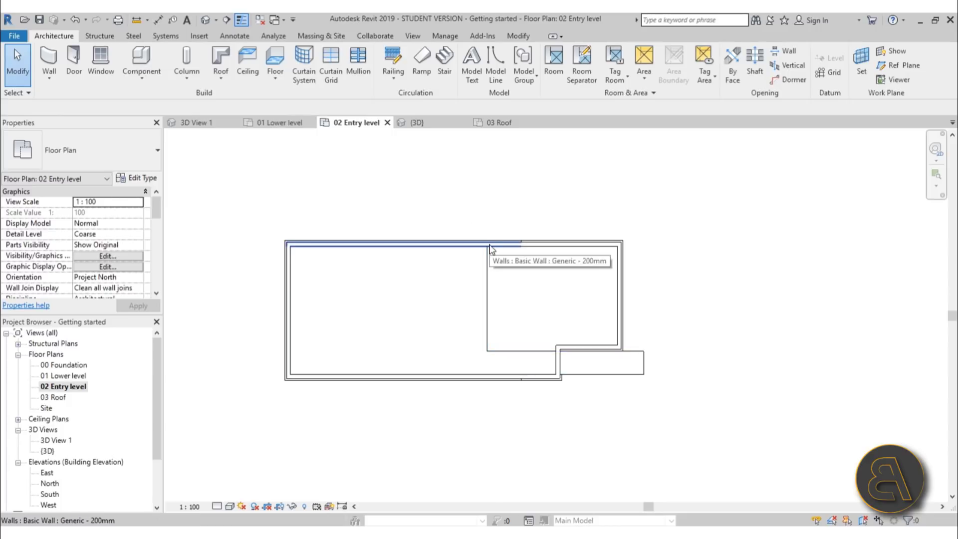
click(488, 269)
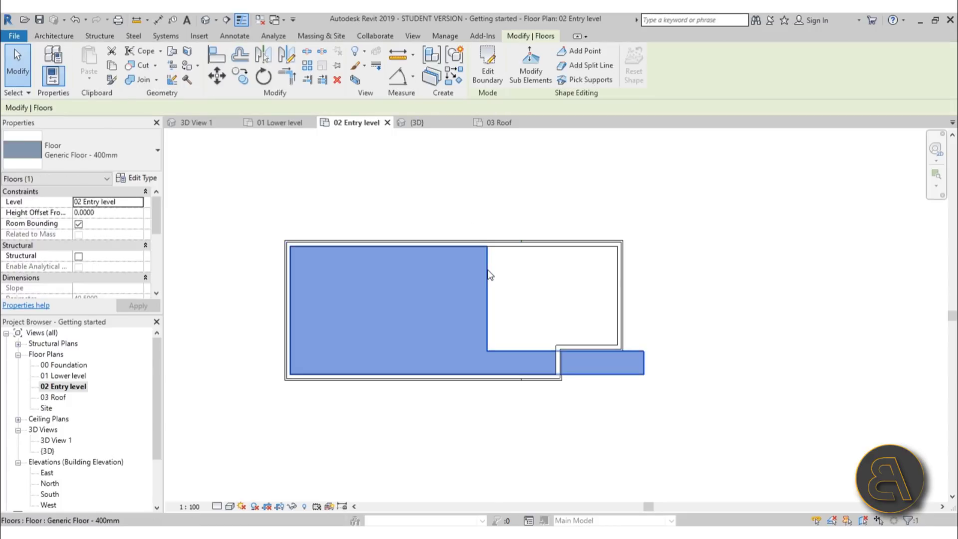
click(359, 176)
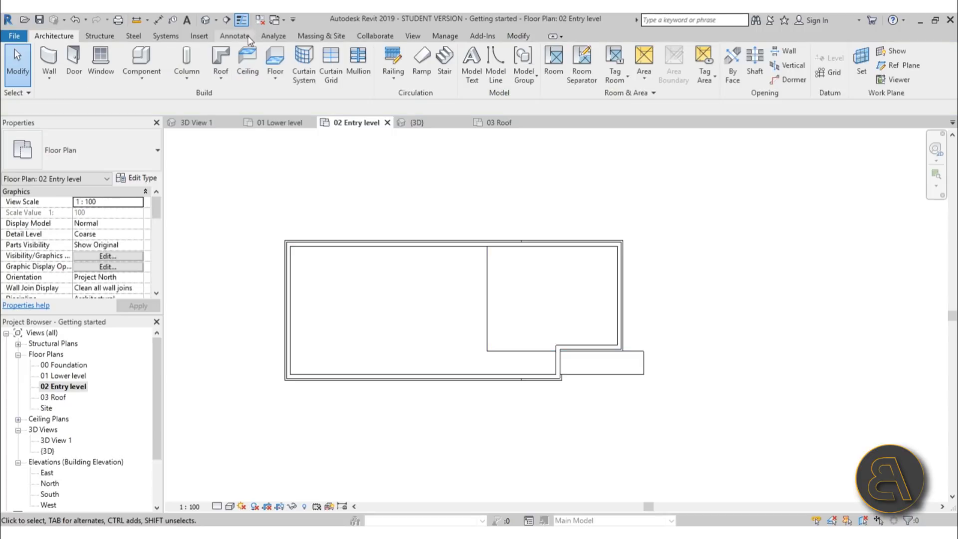
Step: In the default 3D view, attach the tops of both chains of exterior generic walls to the sloped roof
click(210, 24)
shift+middle_drag(643, 319, 539, 361)
scroll(548, 284, up, 3)
click(608, 258)
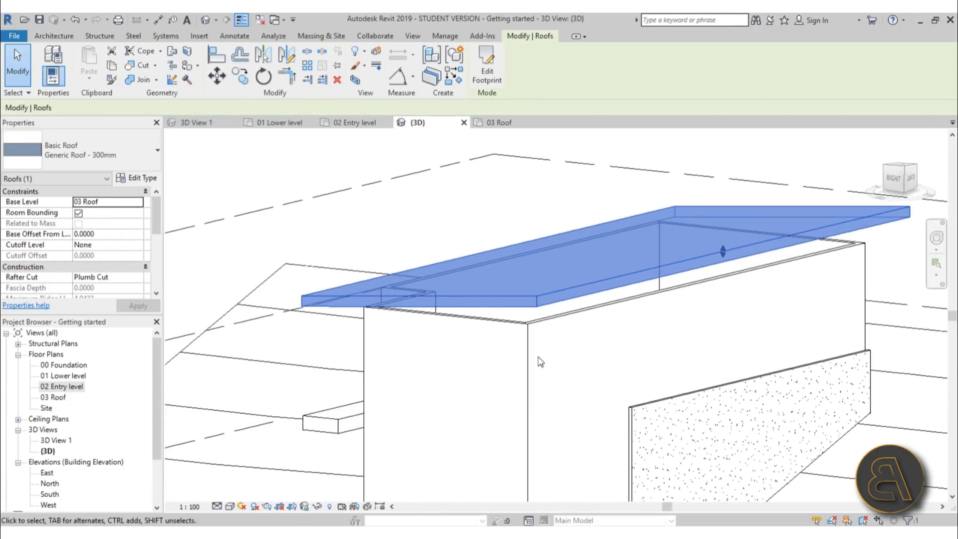
key(Escape)
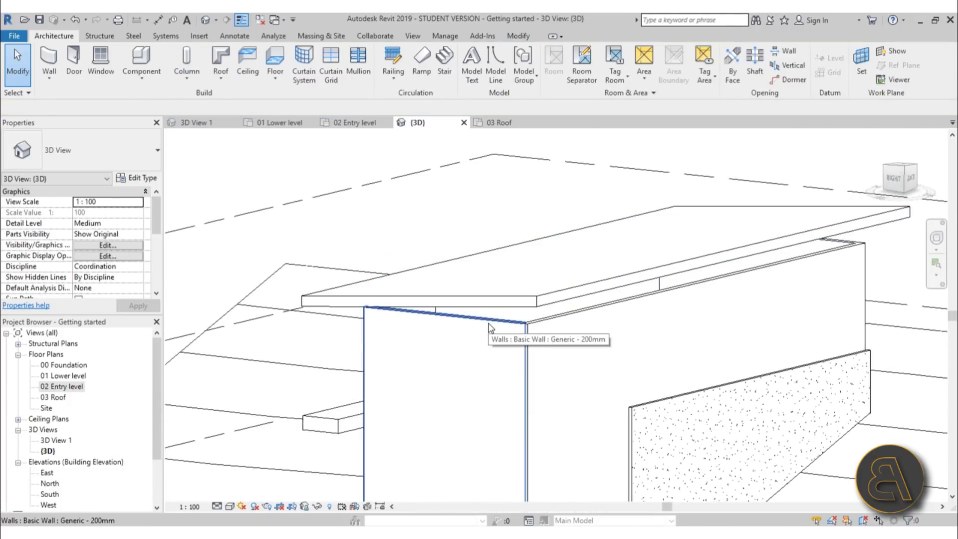
key(Tab)
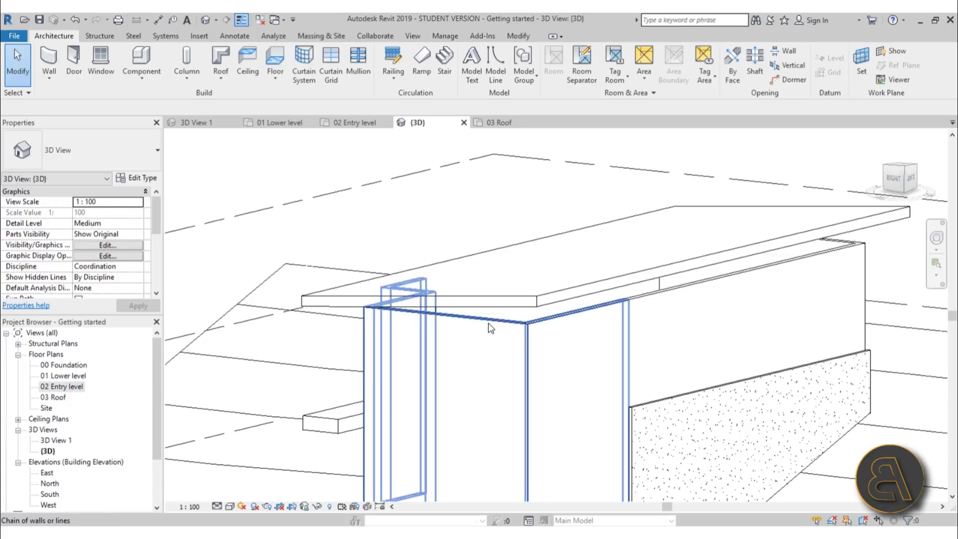
click(490, 327)
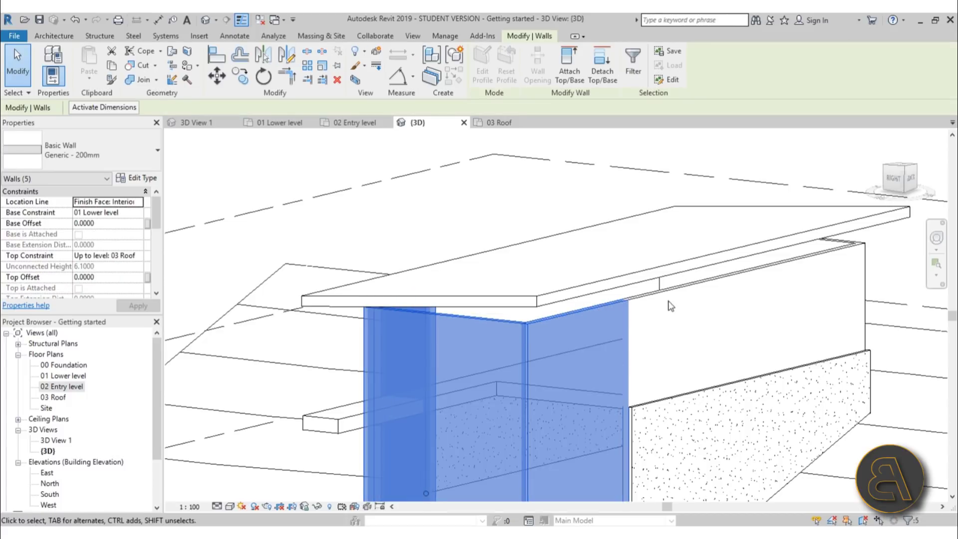
key(Tab)
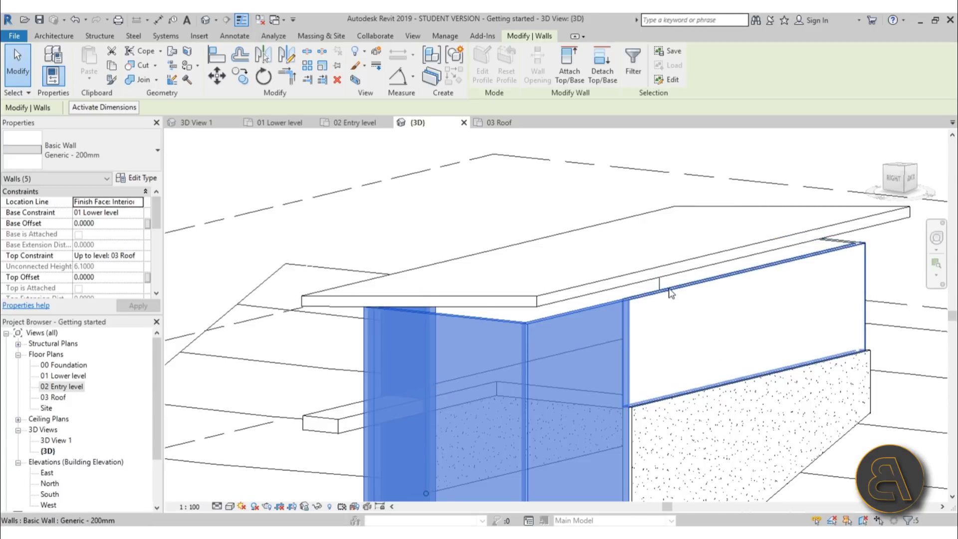
key(Tab)
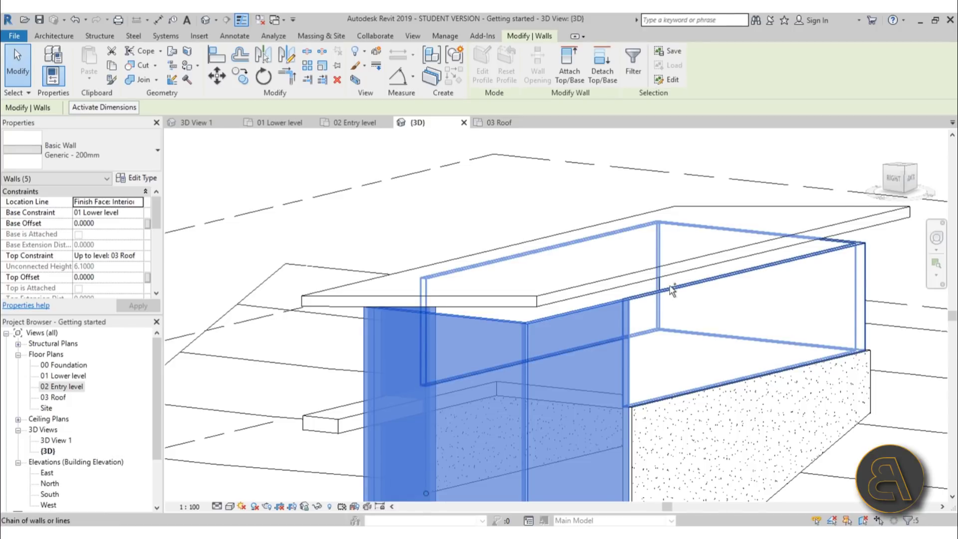
click(670, 289)
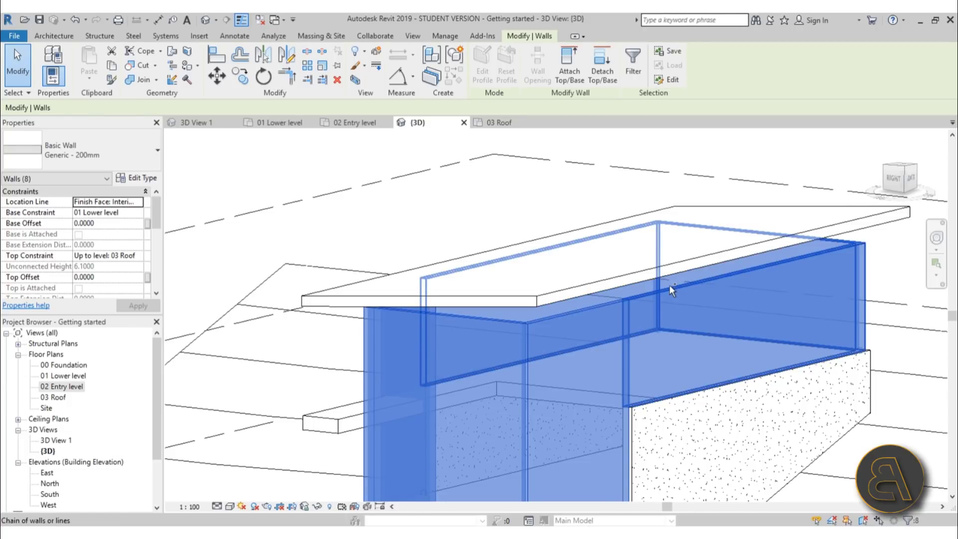
scroll(549, 249, down, 3)
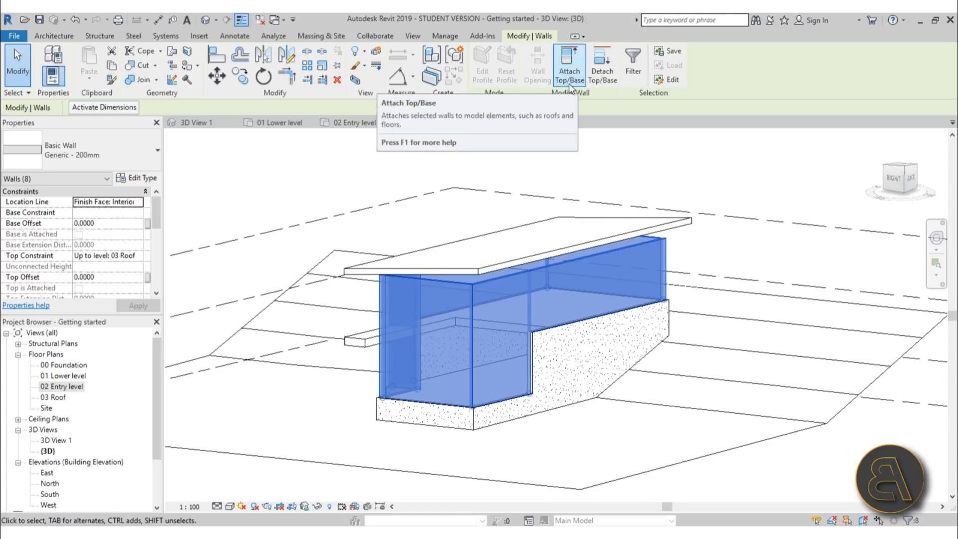
click(569, 83)
click(533, 248)
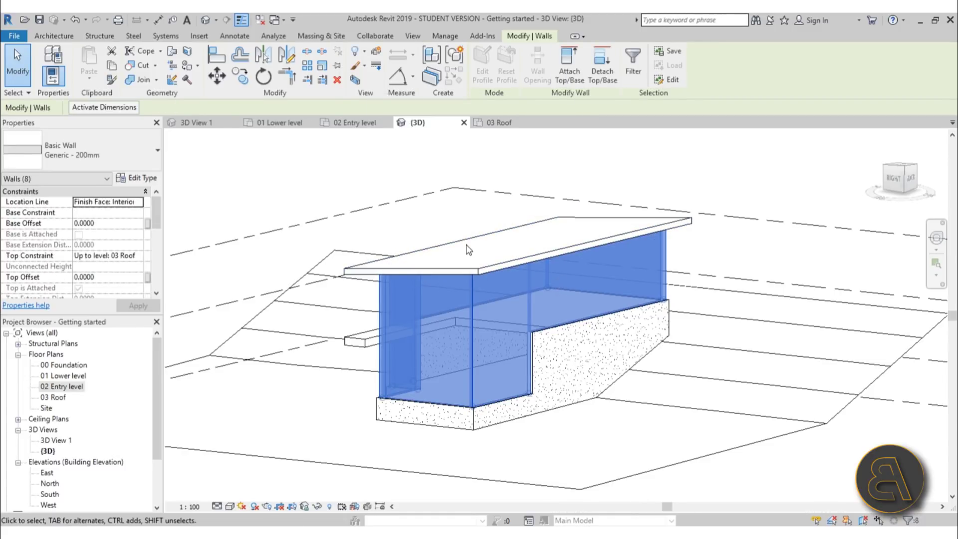
key(Escape)
Step: Examine from several sides how the walls meet the roof and how the entry-level floor extends outside the house
shift+middle_drag(487, 220, 498, 298)
scroll(519, 306, up, 3)
scroll(434, 287, down, 4)
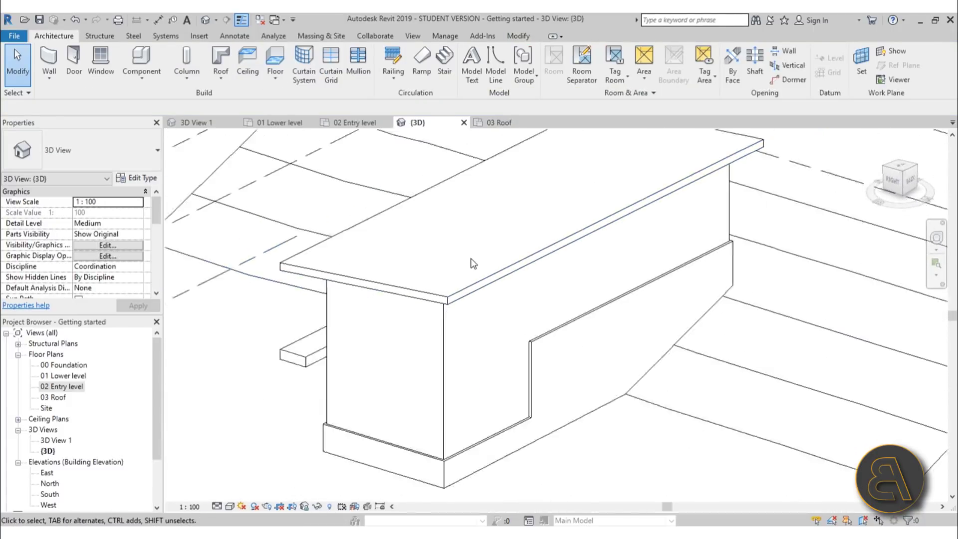
scroll(405, 261, up, 2)
click(333, 344)
shift+middle_drag(285, 402, 529, 388)
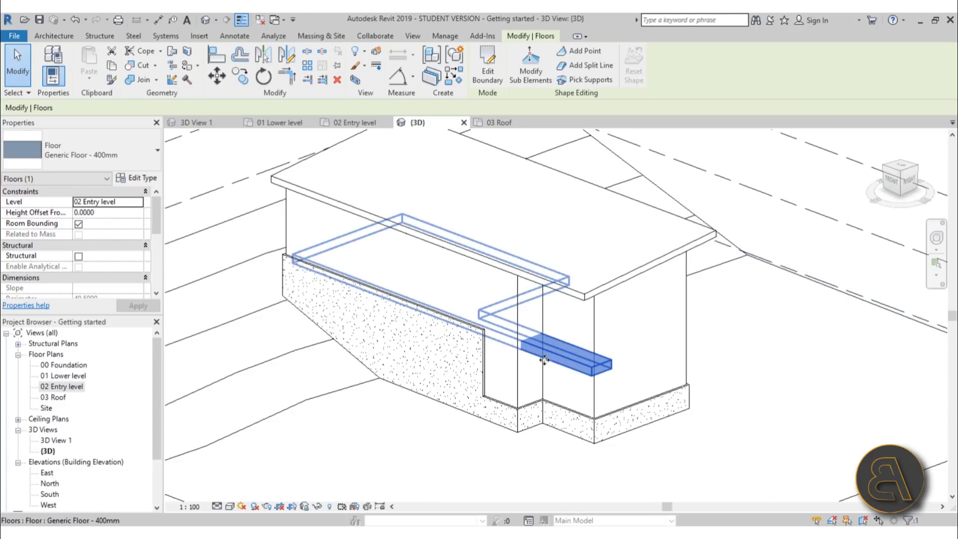
click(728, 402)
scroll(673, 335, down, 1)
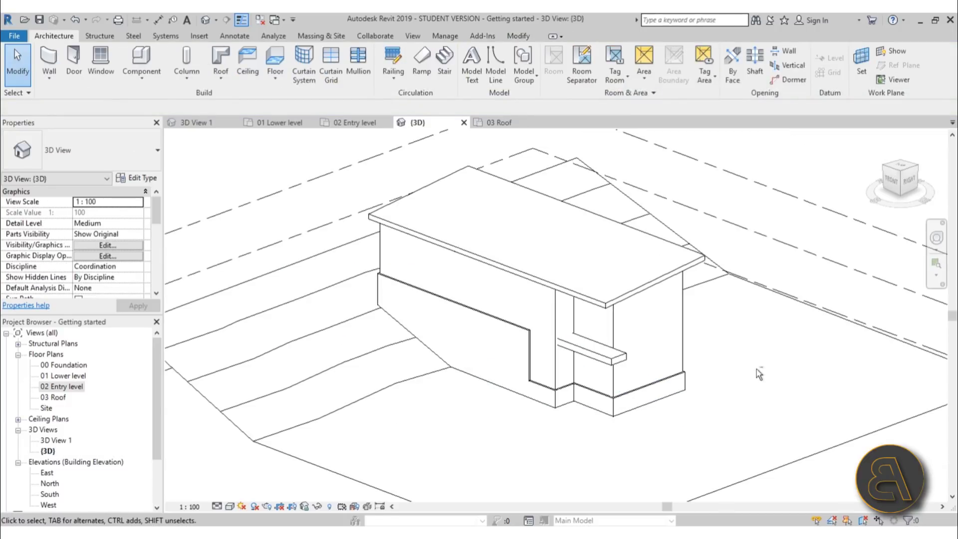
shift+middle_drag(758, 373, 589, 404)
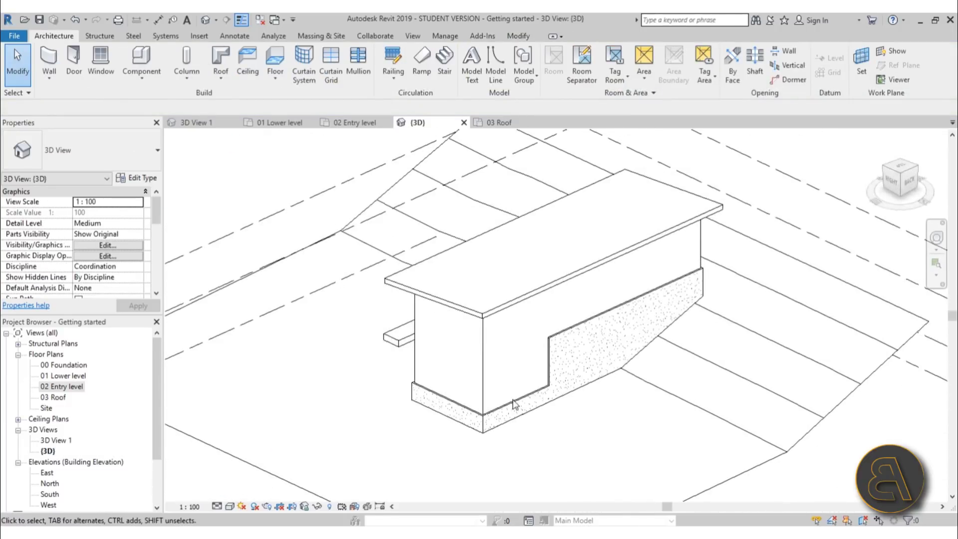
Step: On the 01 Lower level plan, set up a new wall of type Interior - 123mm Partition (1-hr) with its height up to 02 Entry level
double_click(57, 376)
scroll(455, 276, down, 2)
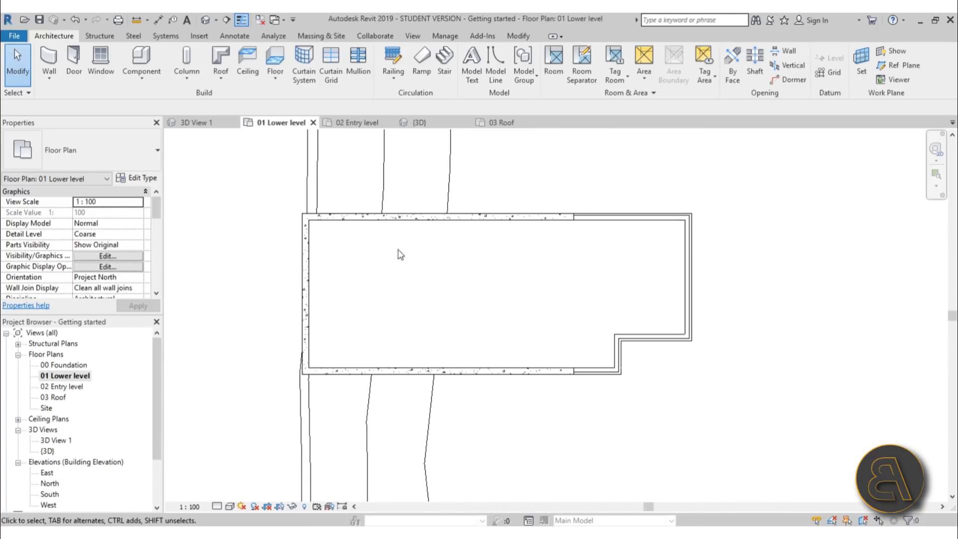
click(45, 60)
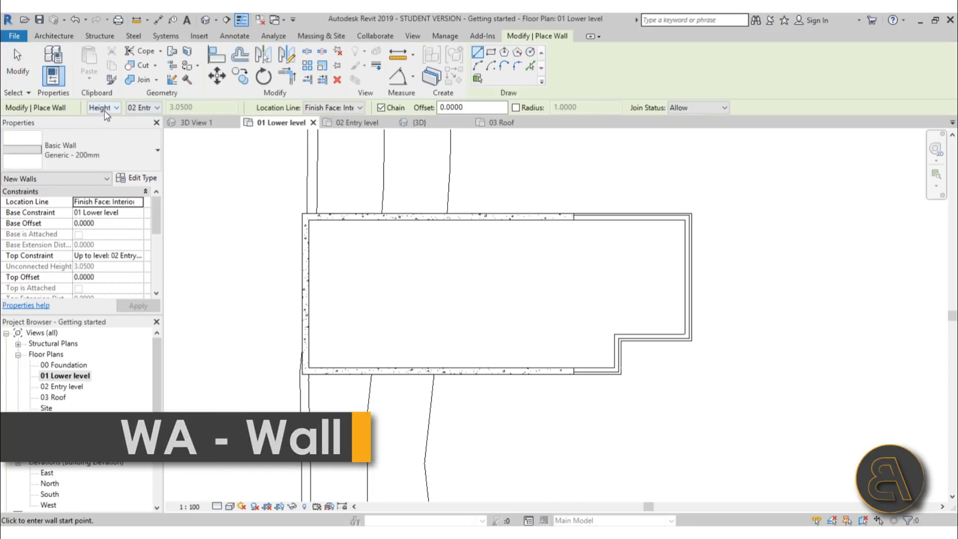
click(140, 108)
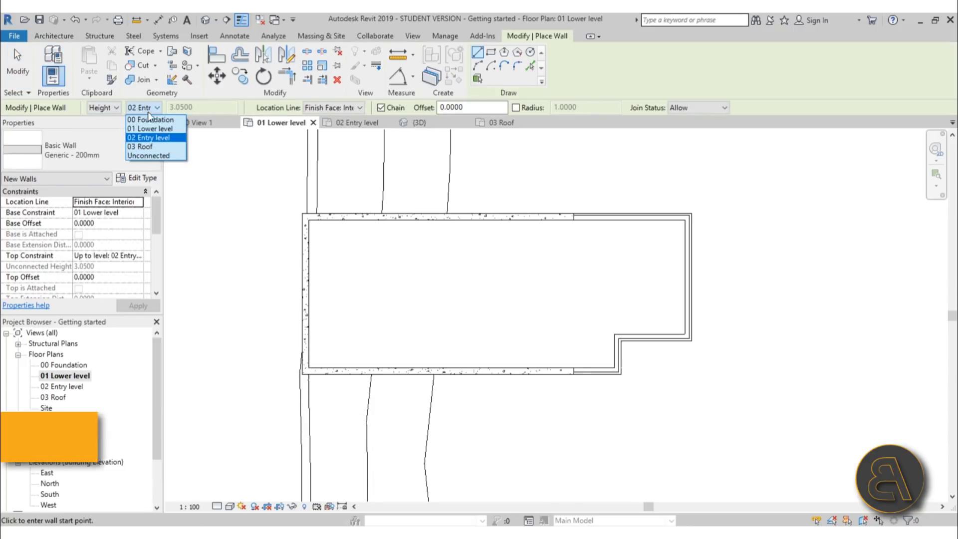
click(151, 139)
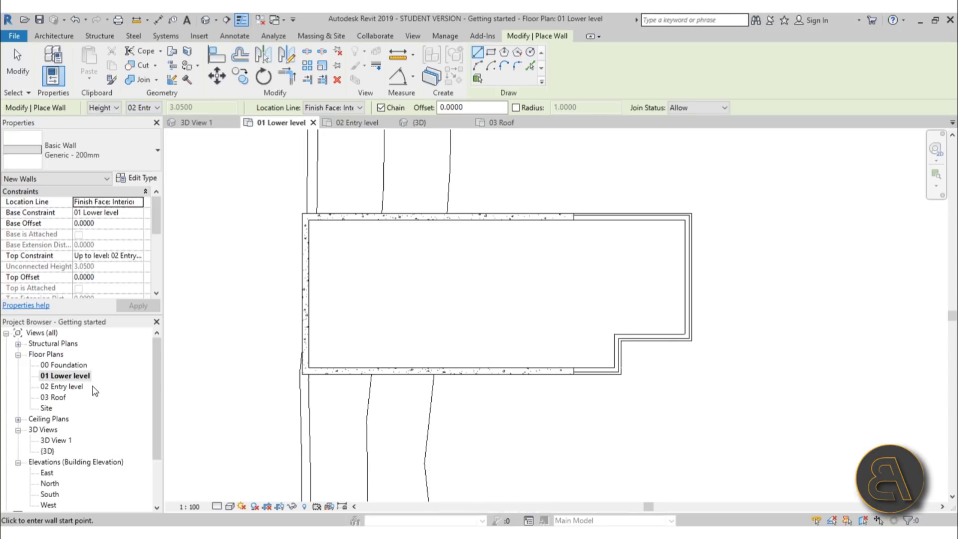
click(103, 164)
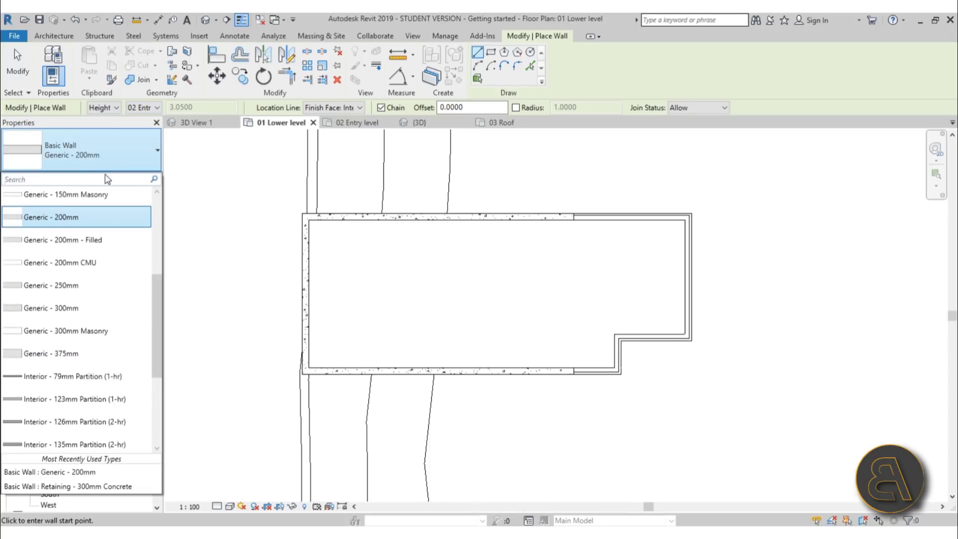
scroll(91, 227, up, 2)
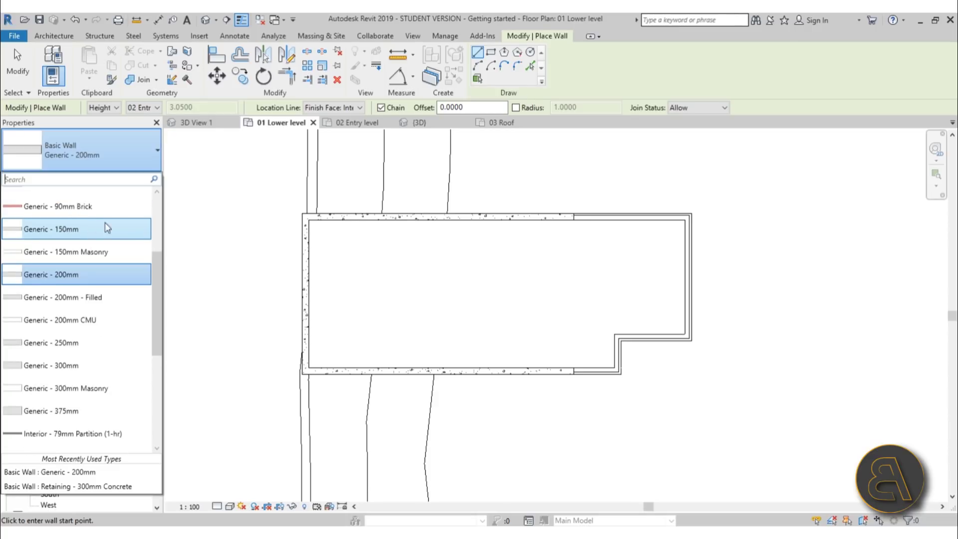
scroll(124, 220, up, 3)
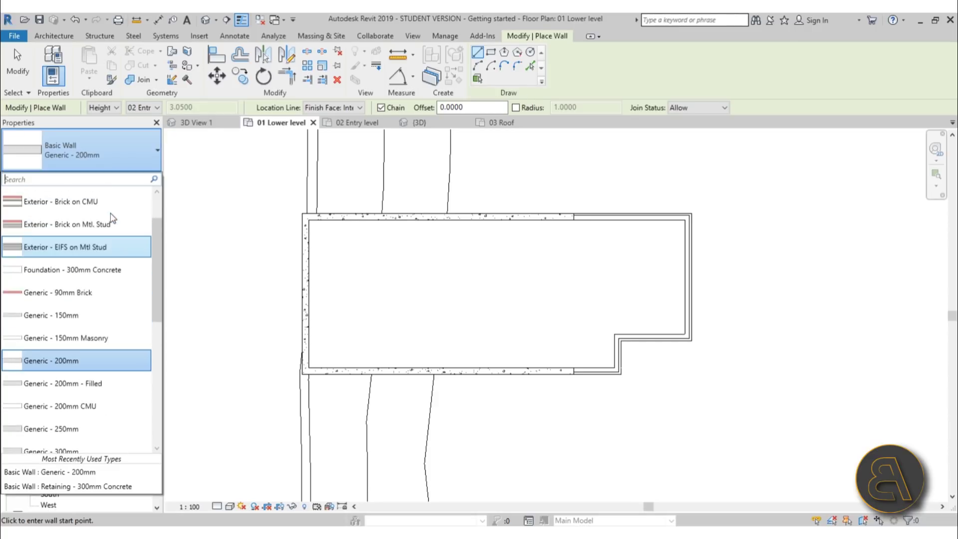
scroll(110, 212, down, 6)
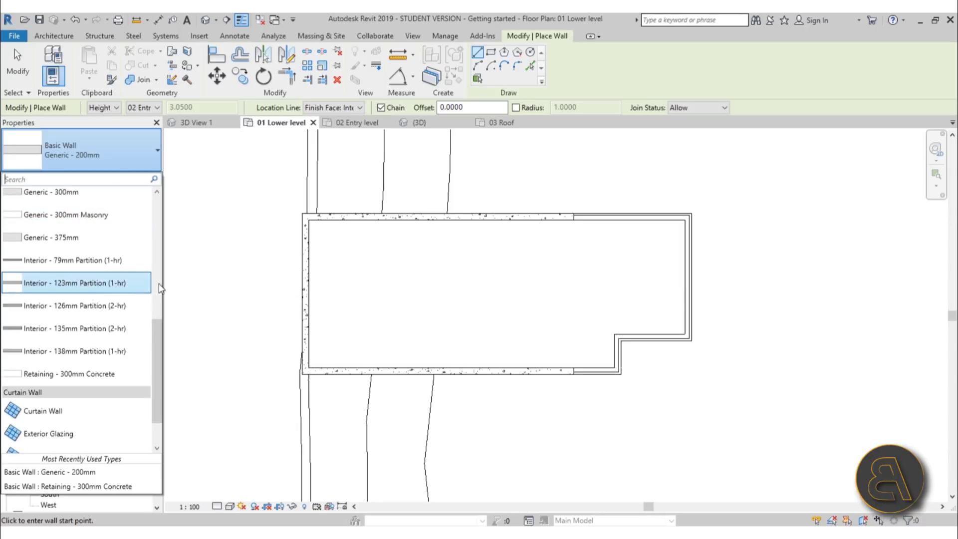
click(113, 283)
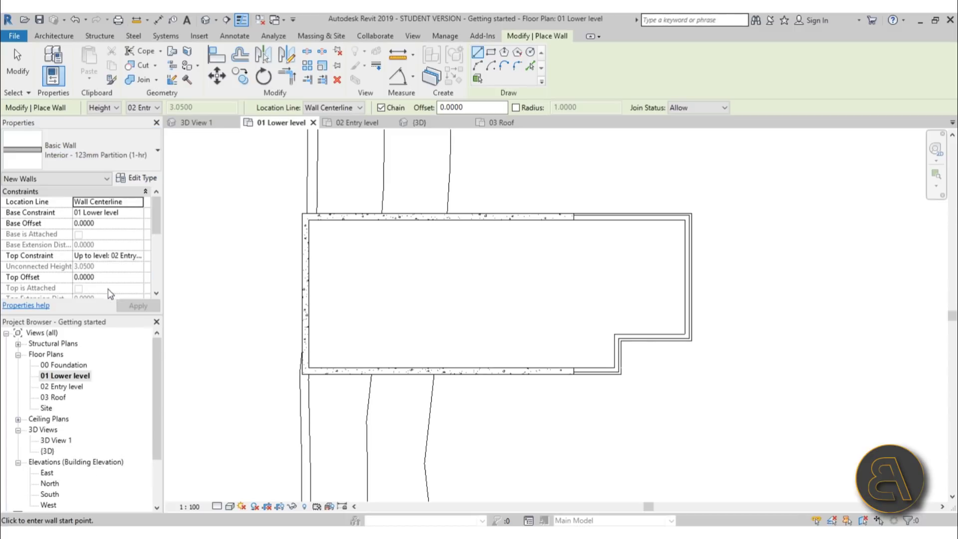
Step: Draw a horizontal partition about 8.8 m long from the left retaining wall, continuing at a right angle down to the lower exterior wall
click(306, 273)
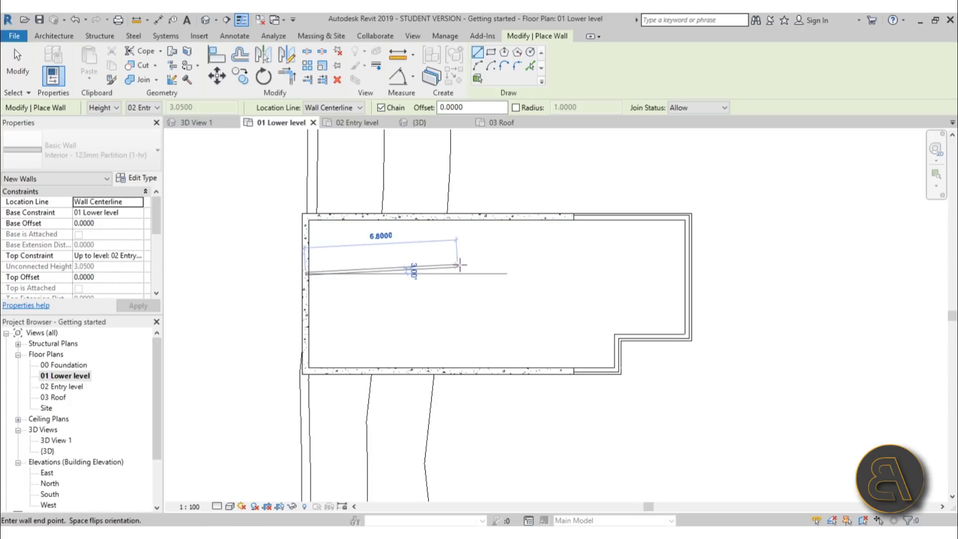
click(503, 273)
click(503, 370)
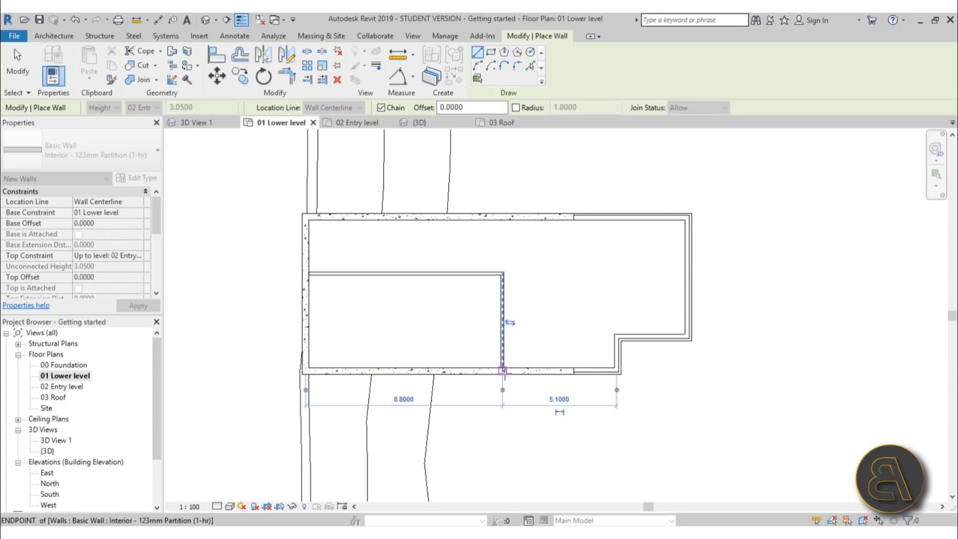
key(Escape)
key(Escape)
Step: Extend the upper end of the vertical partition to the upper exterior wall
click(502, 304)
drag(502, 273, 504, 225)
key(Escape)
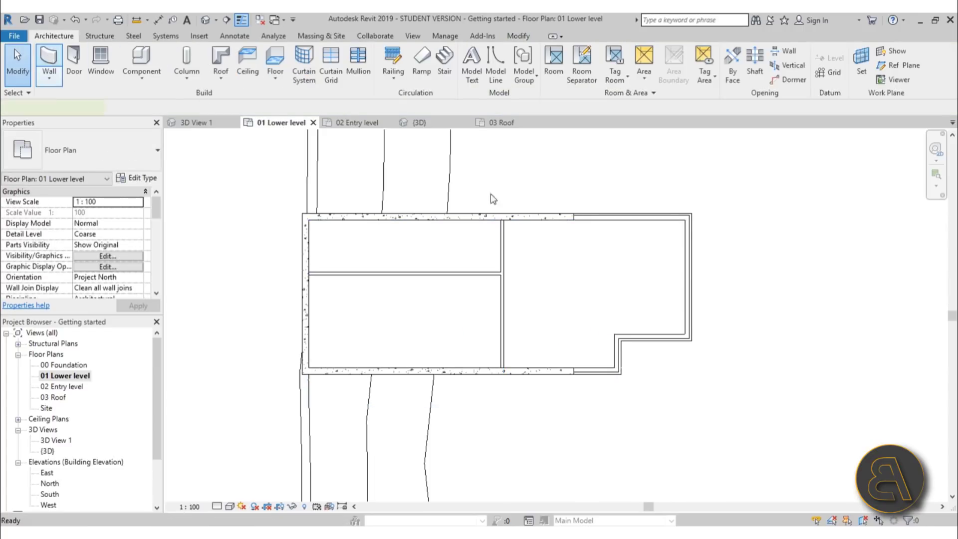
Step: Draw a 6 m partition parallel to and about 1.2 m above the horizontal one, and a cross partition at its left end up to the exterior wall
key(w)
key(a)
click(502, 247)
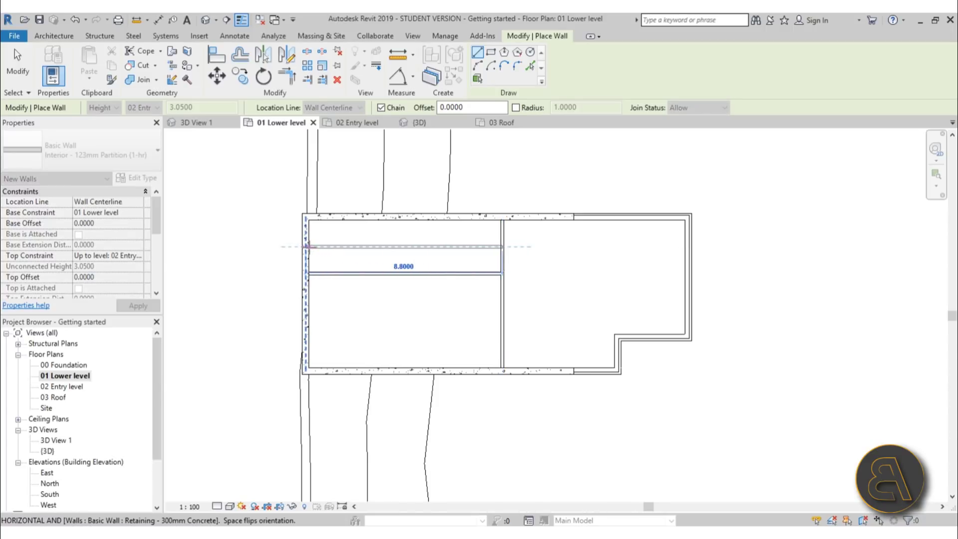
click(368, 246)
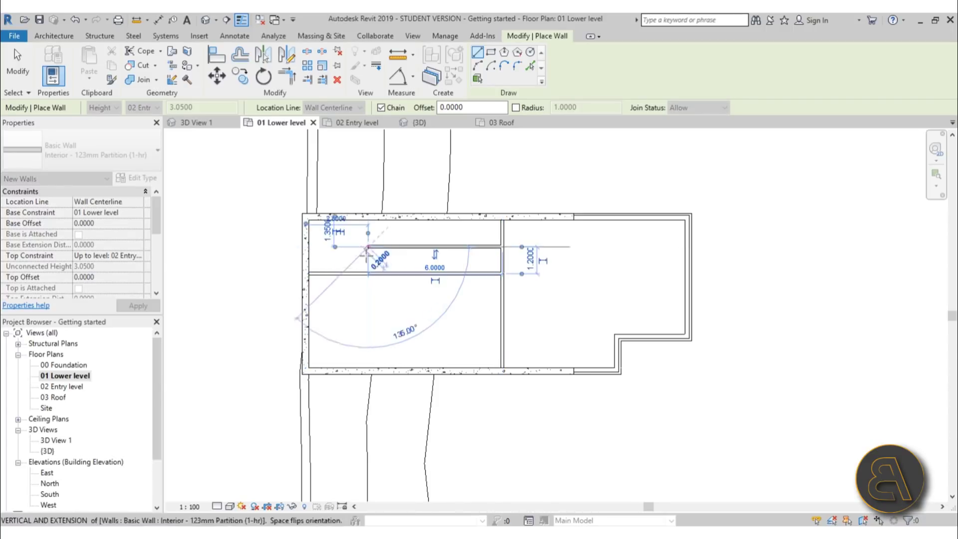
click(368, 273)
click(368, 216)
key(Escape)
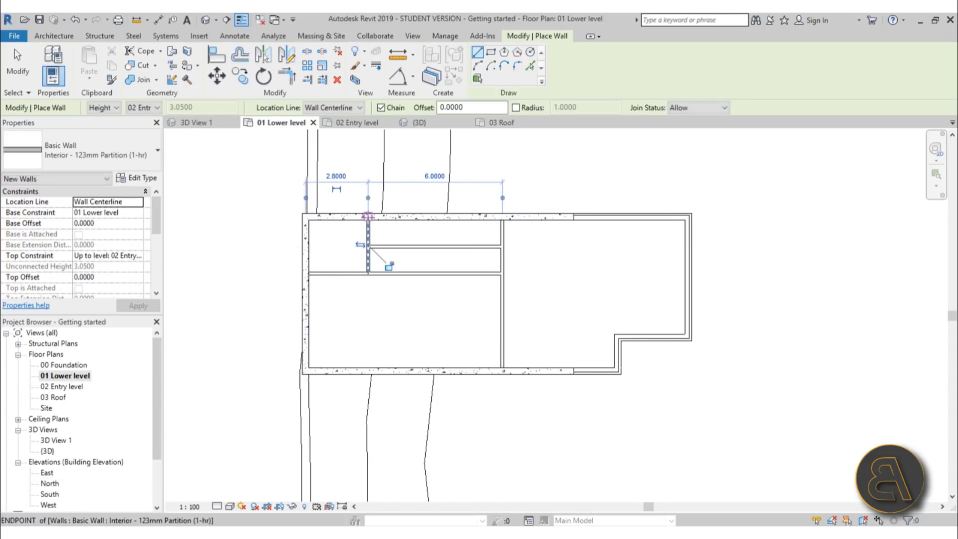
Step: Draw a vertical cross partition from the middle of the upper horizontal partition to the upper exterior wall
click(433, 247)
click(434, 218)
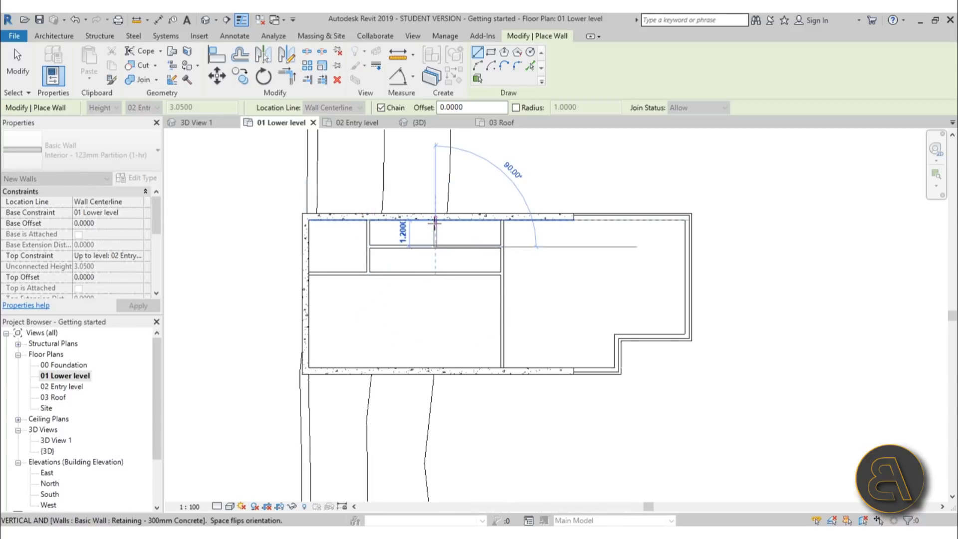
key(Escape)
key(Escape)
Step: Select the upper horizontal partition and reference its upper temporary dimension to the partition's face and the exterior wall's inner face
click(389, 247)
scroll(329, 242, up, 1)
scroll(330, 242, up, 1)
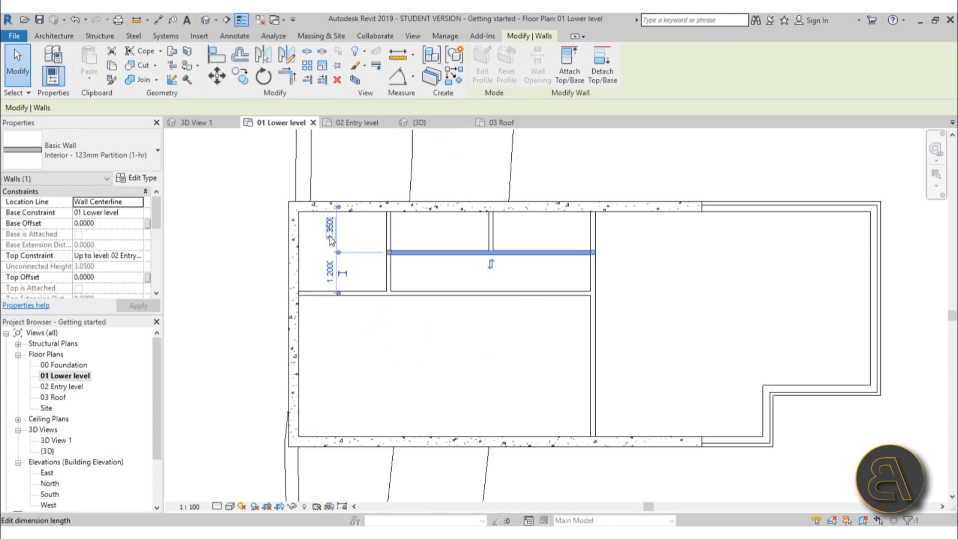
click(428, 277)
click(418, 253)
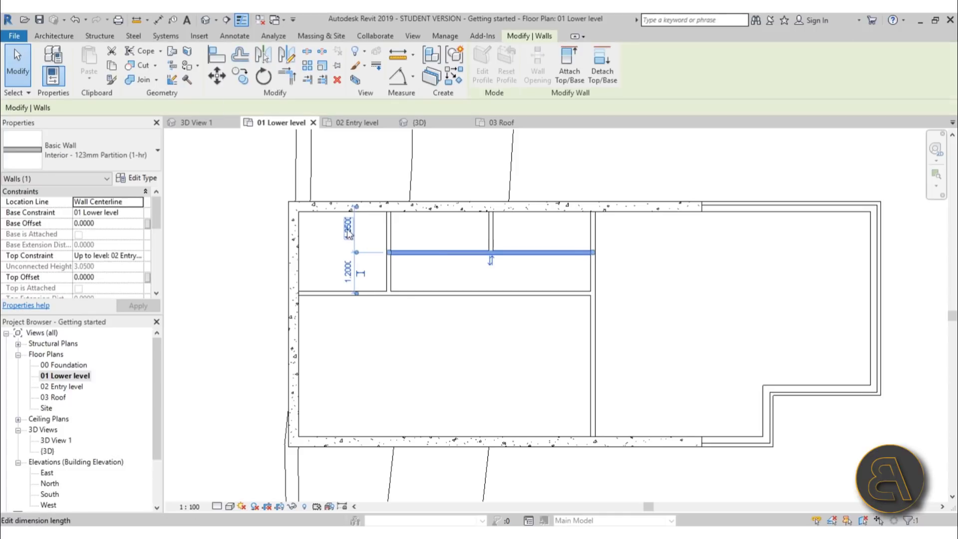
scroll(349, 234, up, 2)
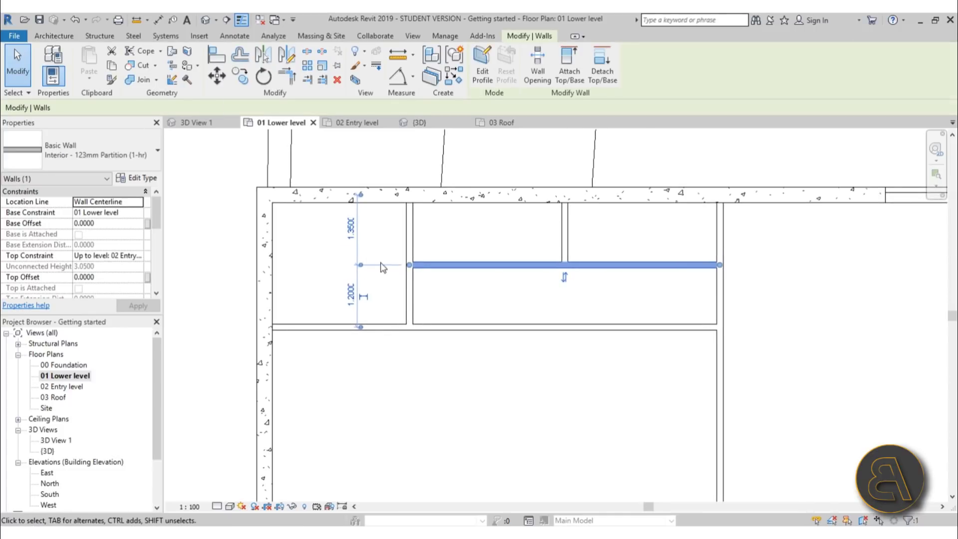
scroll(405, 267, up, 2)
drag(402, 272, 404, 273)
click(447, 293)
click(405, 274)
scroll(406, 274, down, 1)
middle_drag(406, 274, 400, 328)
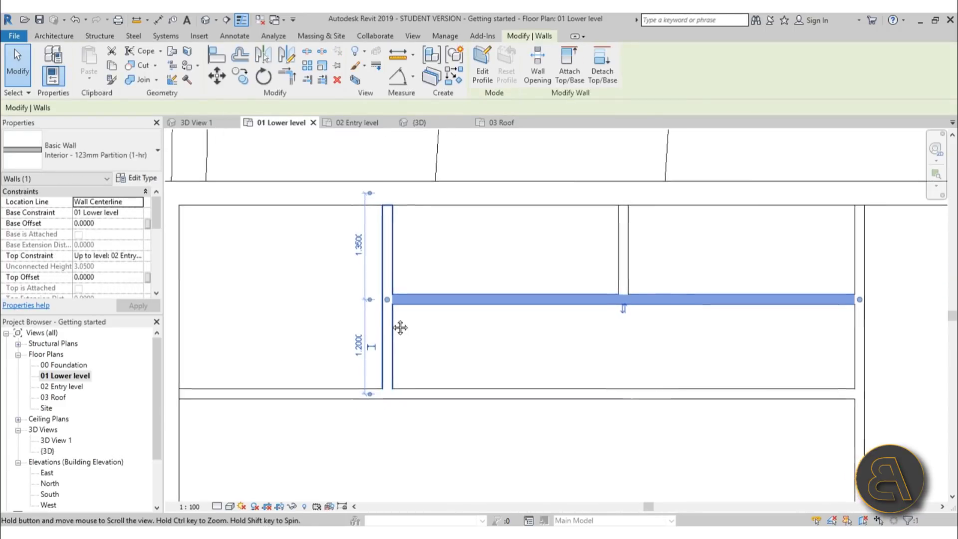
scroll(372, 301, up, 1)
mouse_move(368, 298)
mouse_down()
mouse_move(375, 280)
mouse_move(370, 302)
mouse_up()
scroll(395, 295, up, 1)
middle_drag(391, 279, 373, 394)
drag(337, 187, 407, 224)
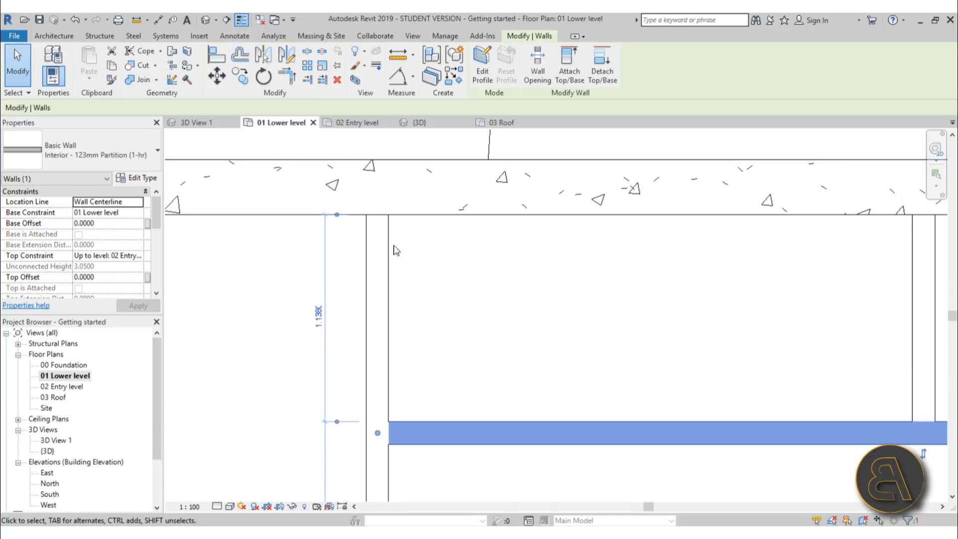
Step: Set the clear distance between the upper horizontal partition and the upper exterior wall to 1.2 m
scroll(396, 250, down, 1)
scroll(374, 272, down, 1)
click(306, 281)
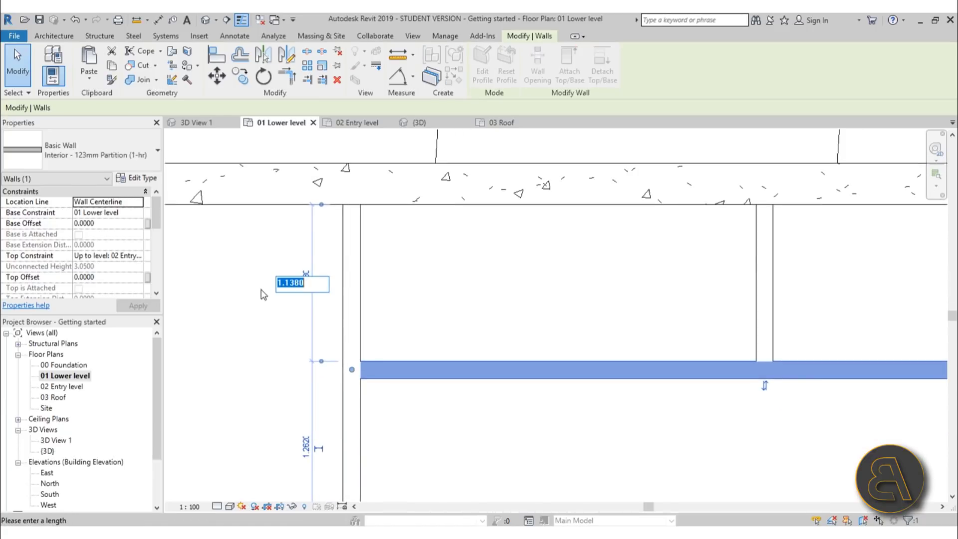
text(1.2)
key(Return)
scroll(408, 328, down, 2)
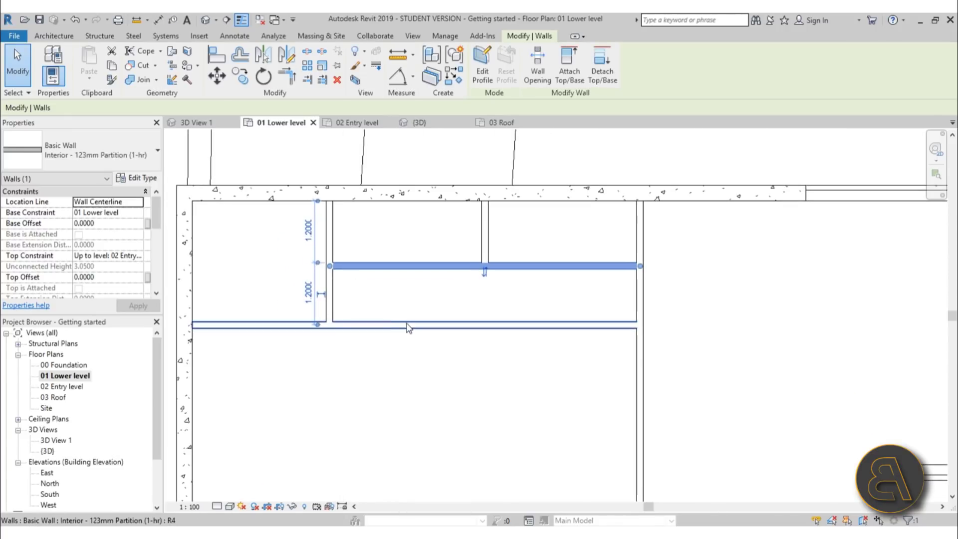
Step: Move the long horizontal partition by setting its distance to the upper horizontal partition to 1.4 m
click(408, 327)
click(668, 294)
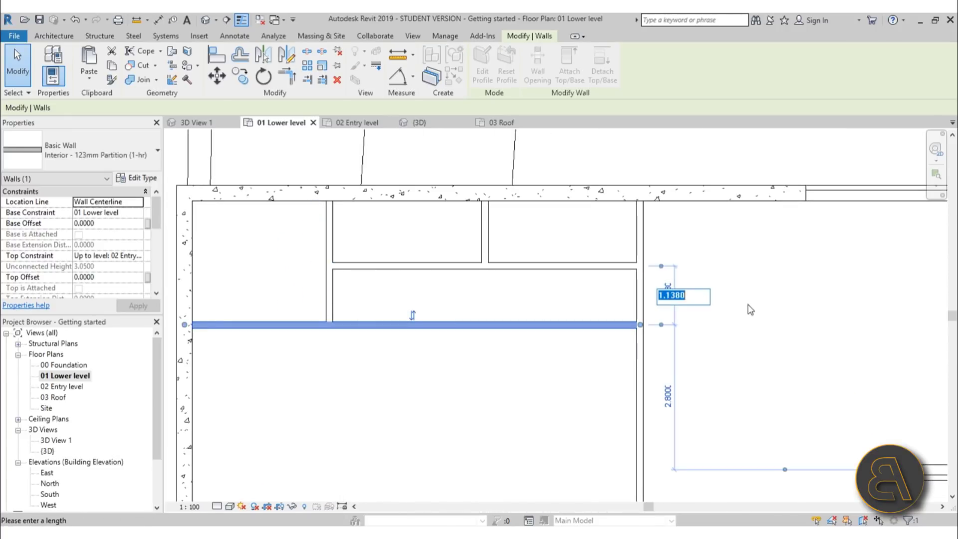
text(1.4)
key(Return)
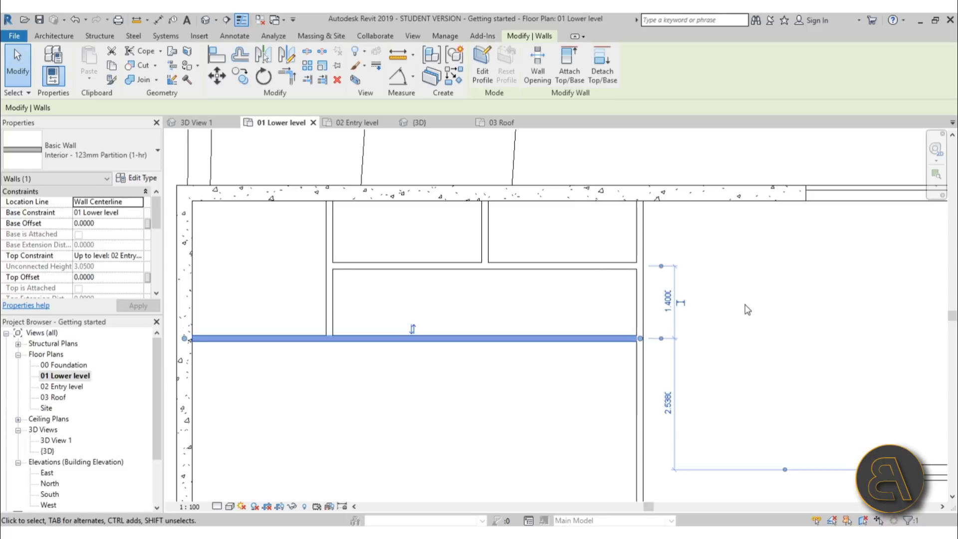
scroll(513, 396, down, 3)
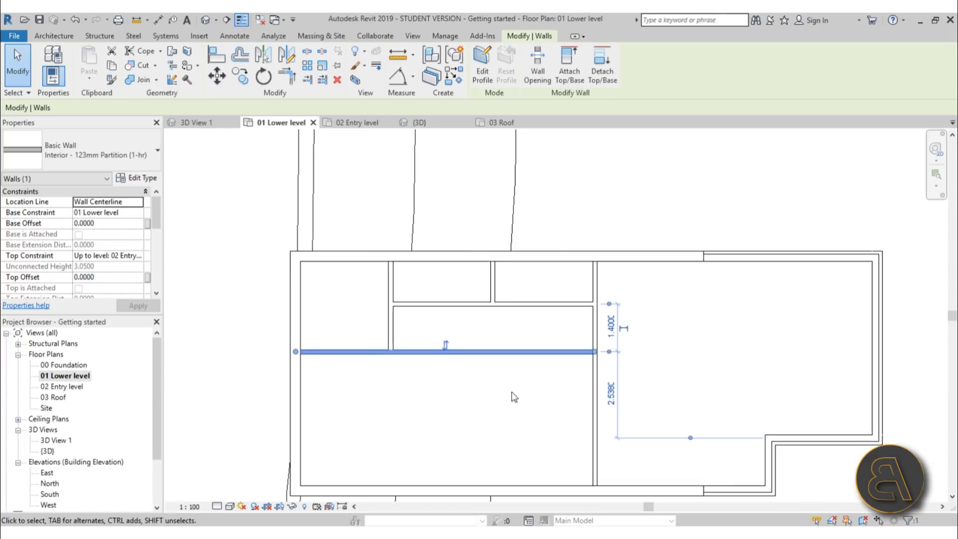
click(291, 271)
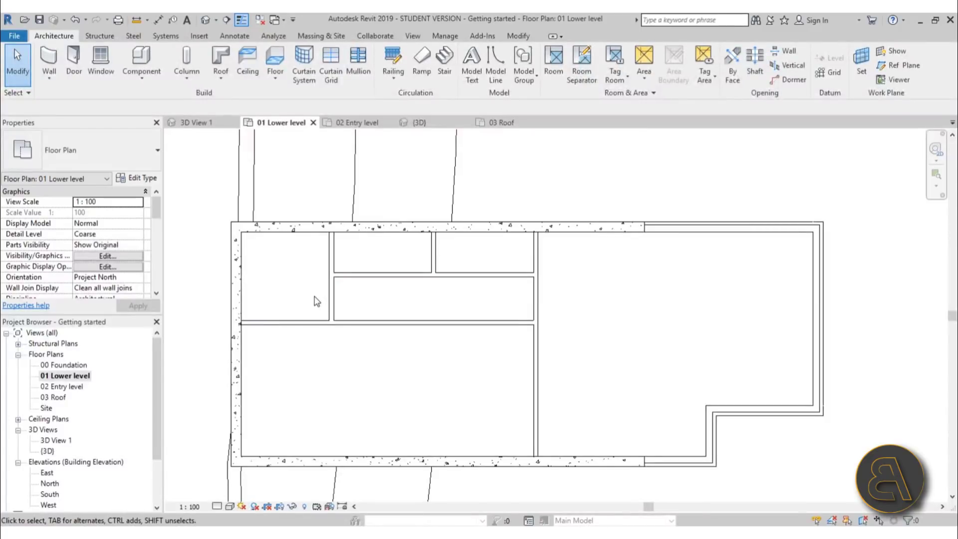
Step: Split the long vertical partition at a point between the two horizontal partitions
middle_drag(292, 298, 291, 281)
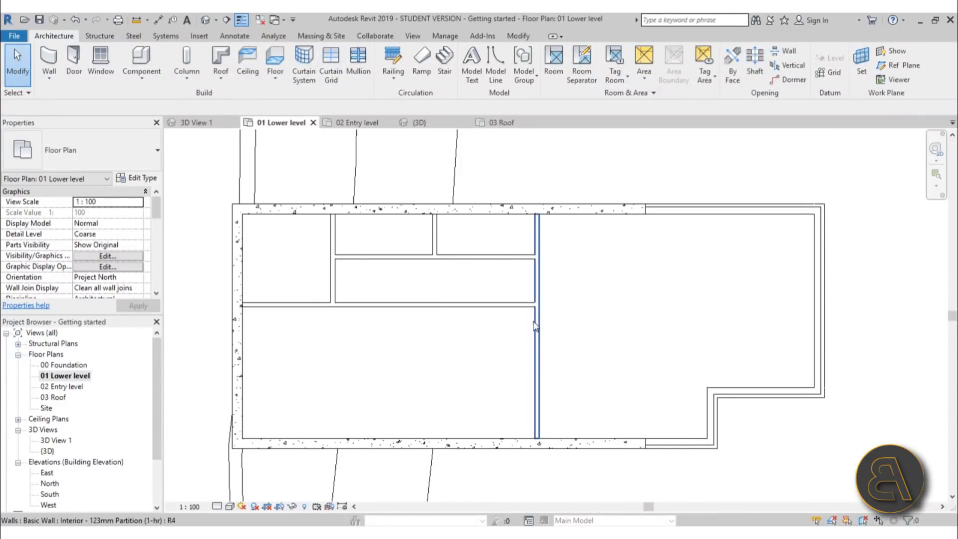
scroll(488, 318, up, 2)
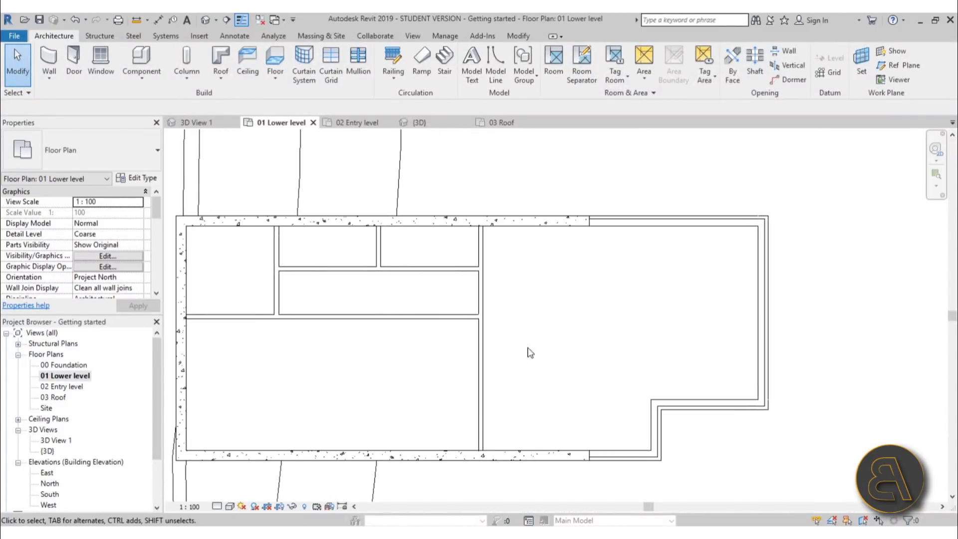
scroll(444, 284, down, 1)
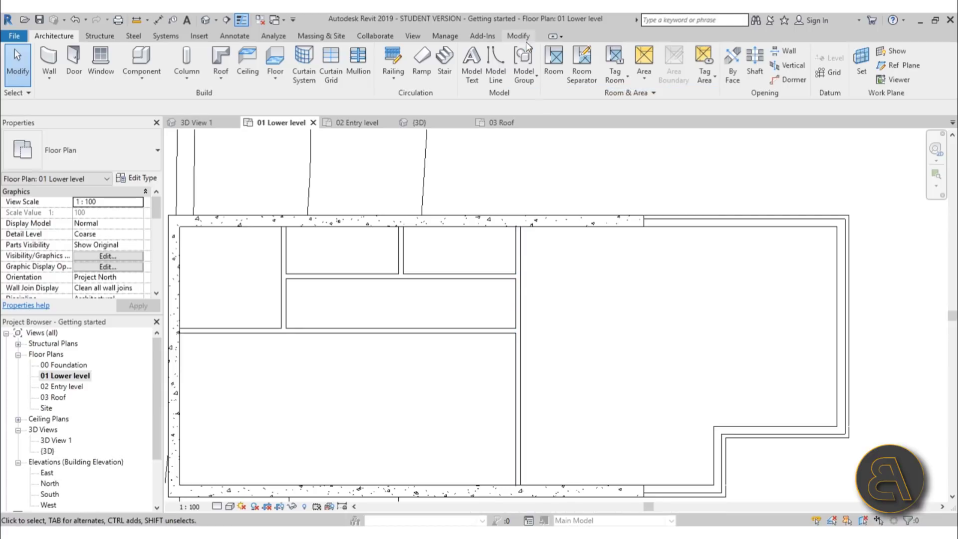
click(519, 303)
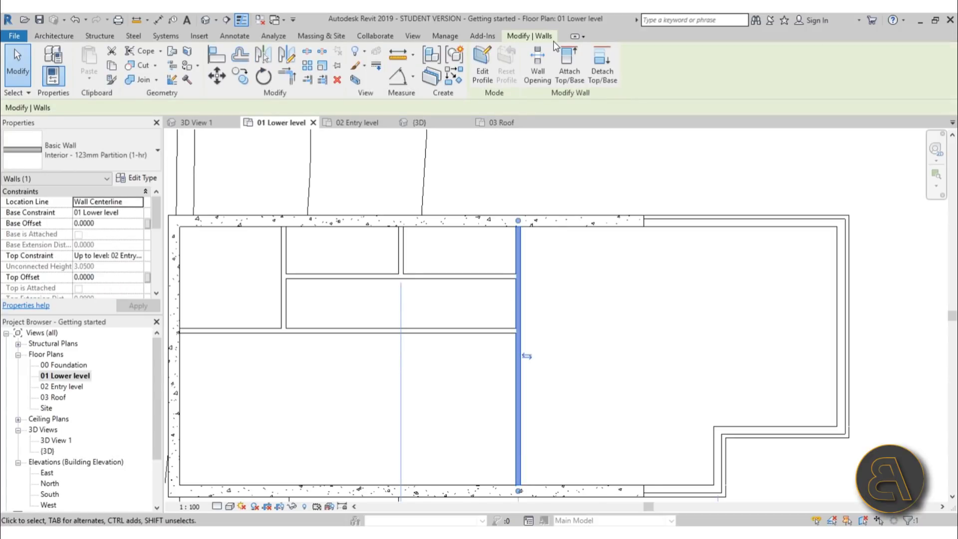
click(306, 54)
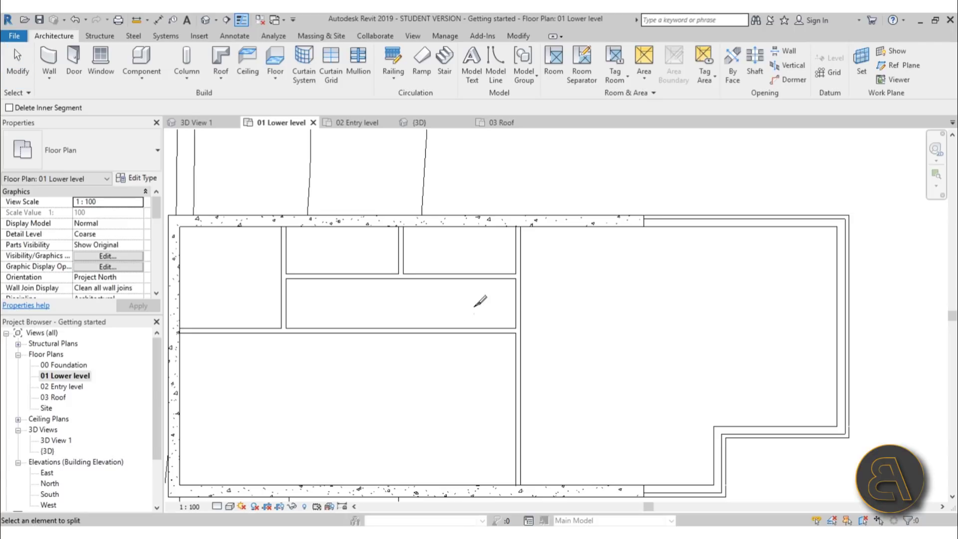
click(519, 303)
key(Escape)
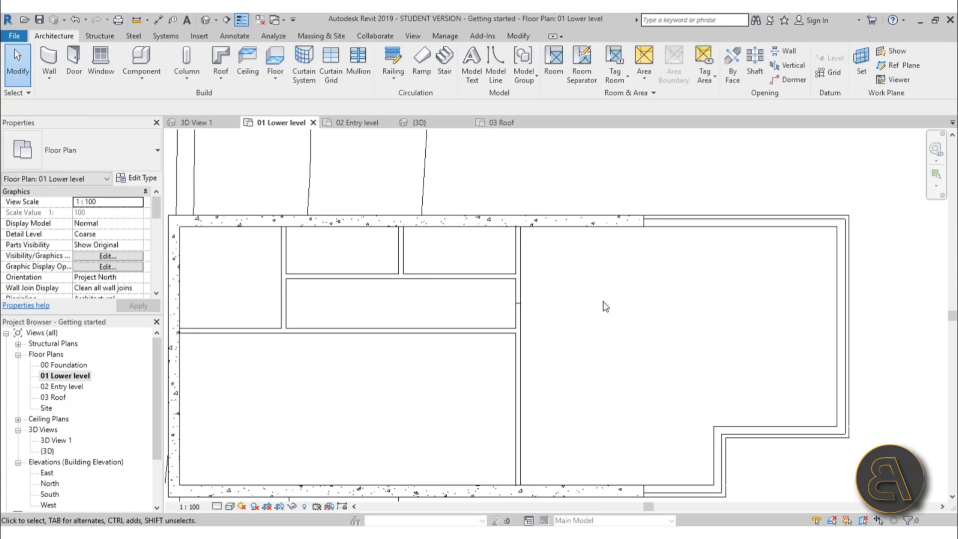
Step: Trim both horizontal partitions to corners with the split vertical partition's segments, opening the corridor between them
click(505, 279)
key(t)
key(r)
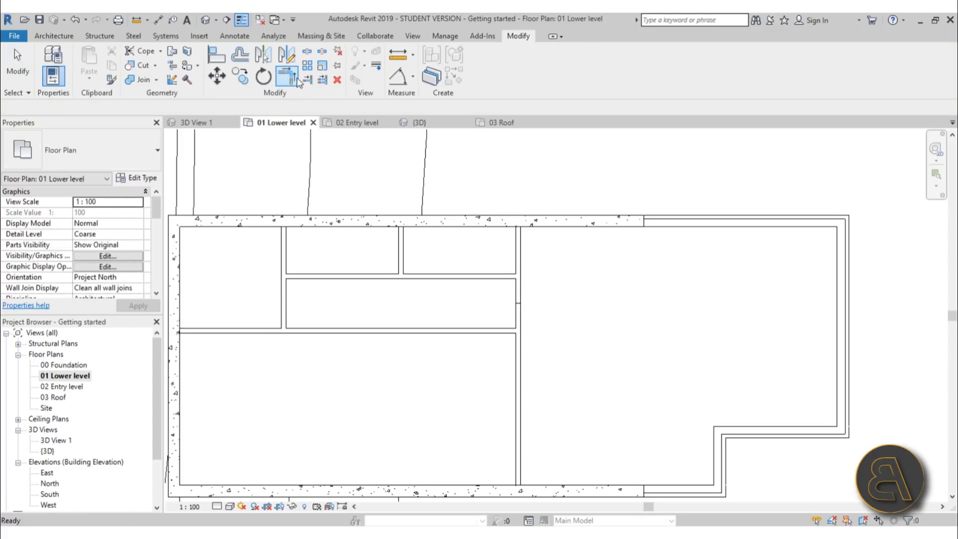
click(505, 276)
click(517, 263)
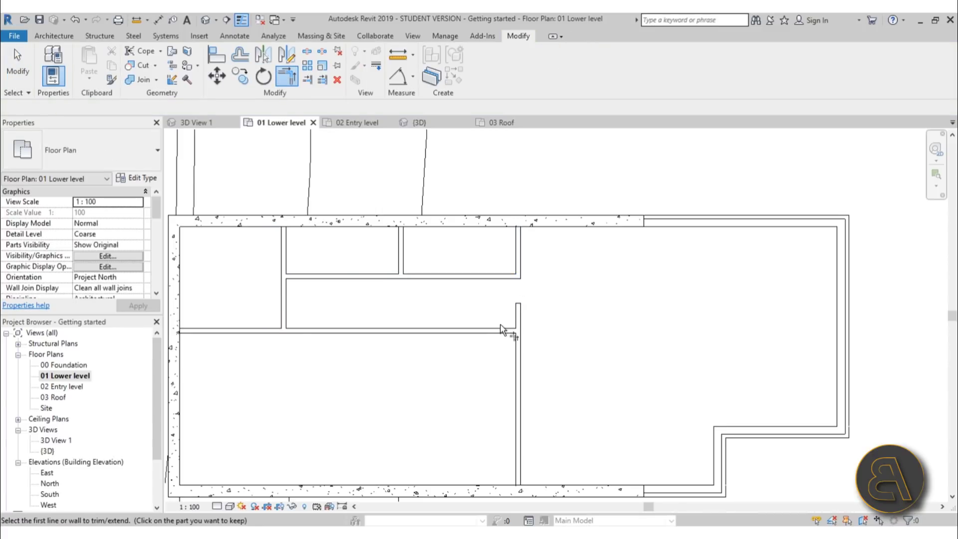
click(501, 332)
click(518, 364)
middle_drag(478, 382, 490, 374)
key(Escape)
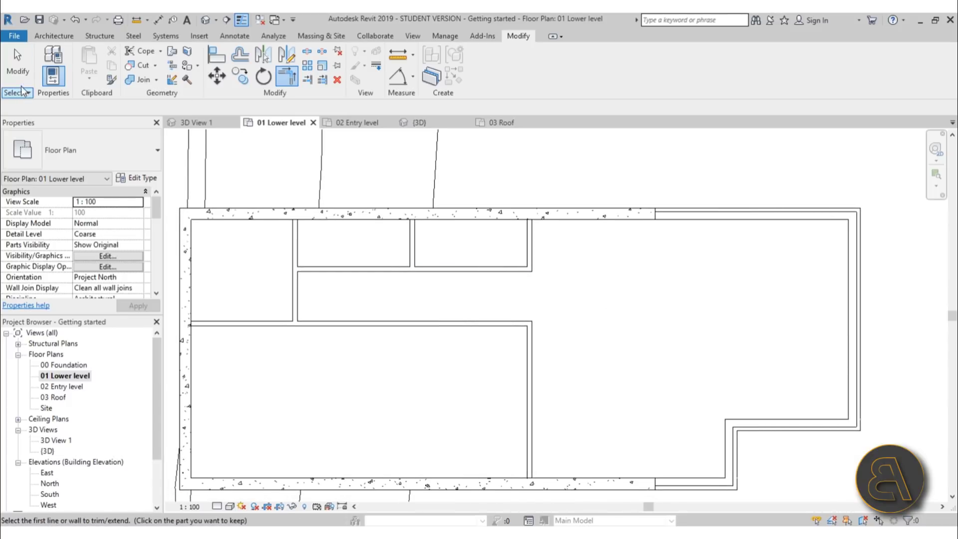
scroll(549, 358, down, 3)
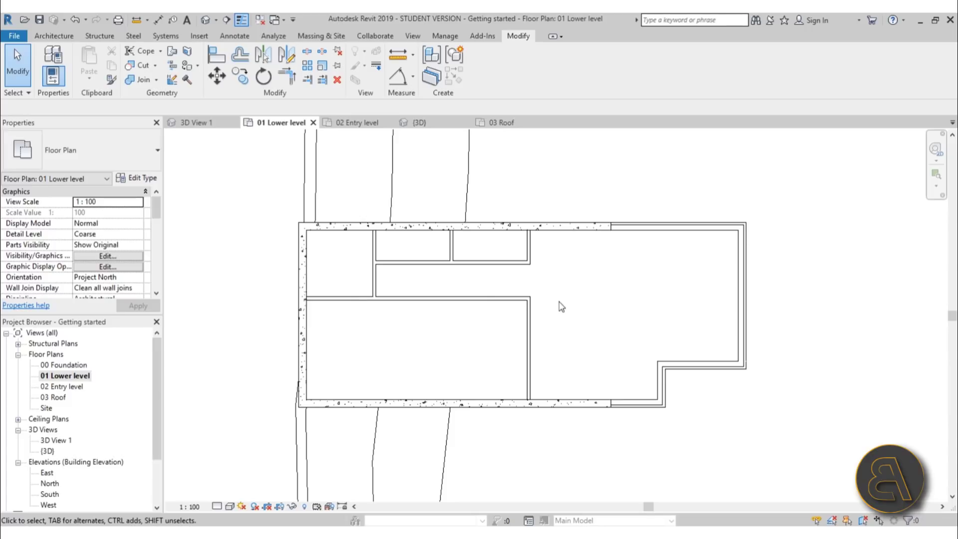
Step: Examine the partitions on the 02 Entry level plan and, through the selected roof, in the {3D} view
double_click(70, 387)
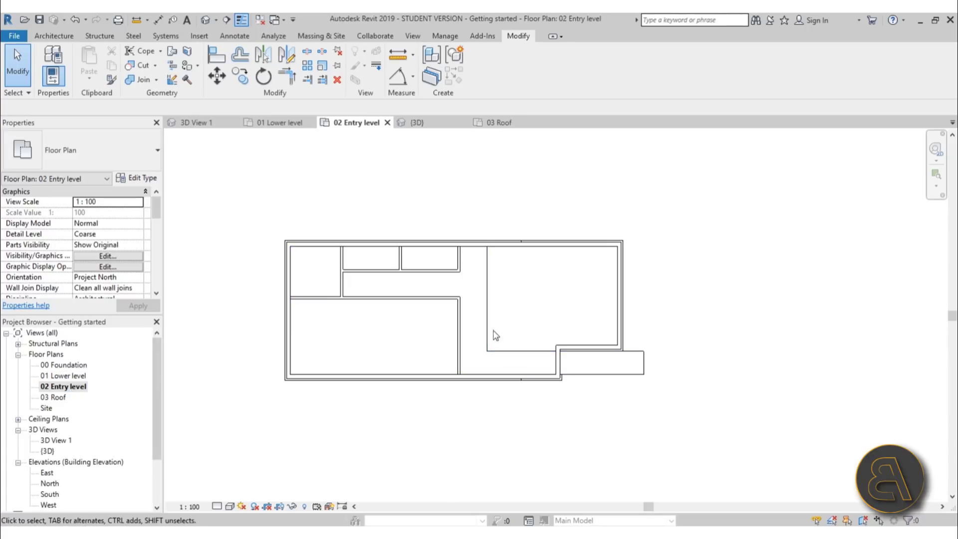
scroll(439, 334, up, 2)
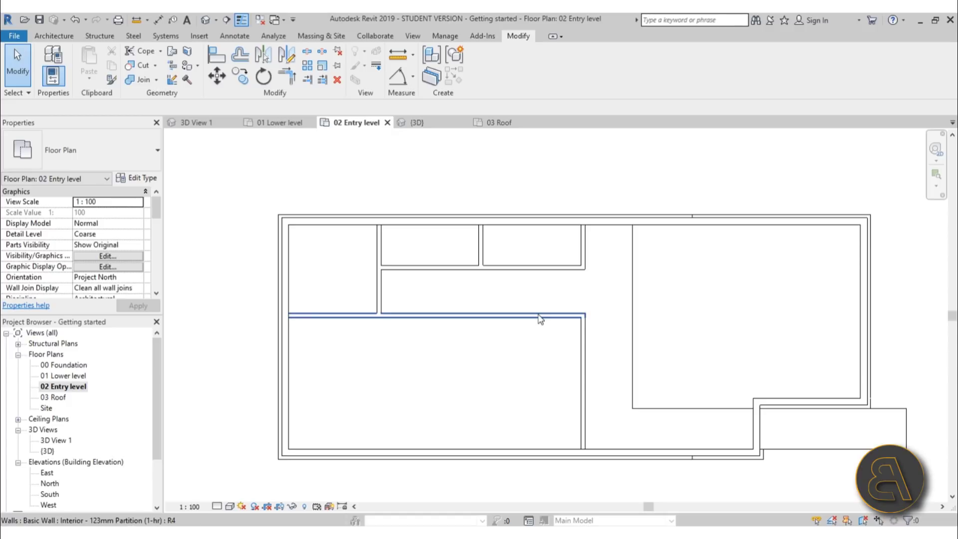
middle_drag(507, 331, 504, 313)
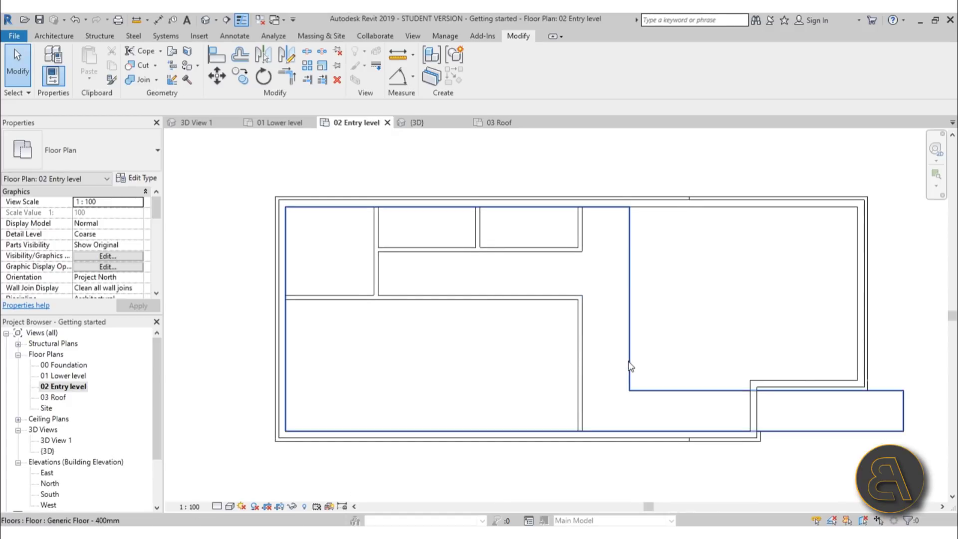
double_click(48, 451)
shift+middle_drag(331, 406, 434, 436)
click(488, 306)
shift+middle_drag(444, 314, 496, 301)
scroll(501, 270, up, 5)
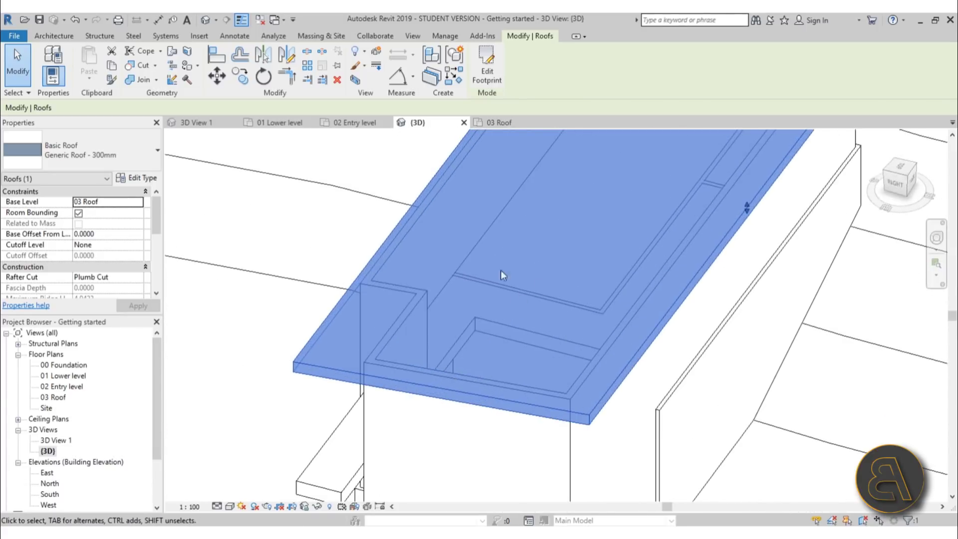
shift+middle_drag(520, 354, 542, 349)
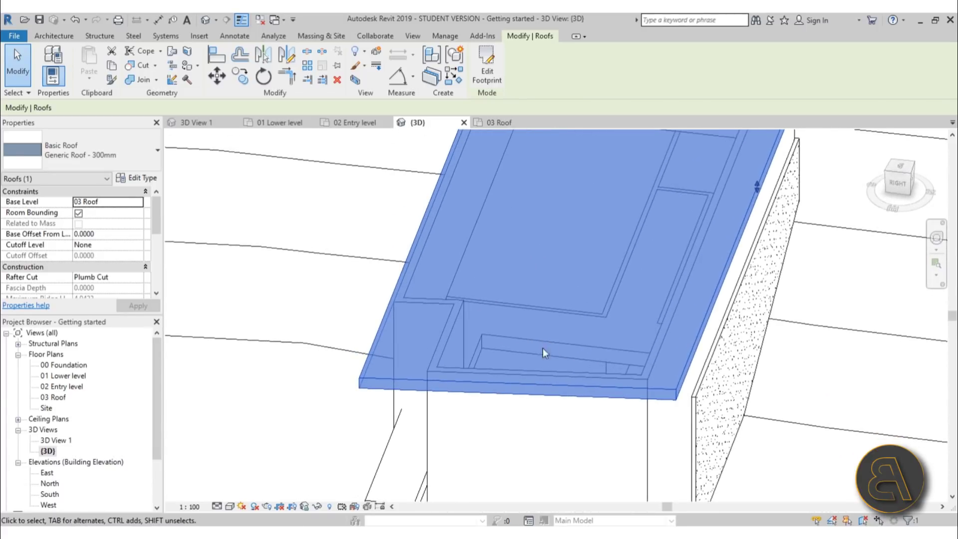
scroll(519, 349, up, 4)
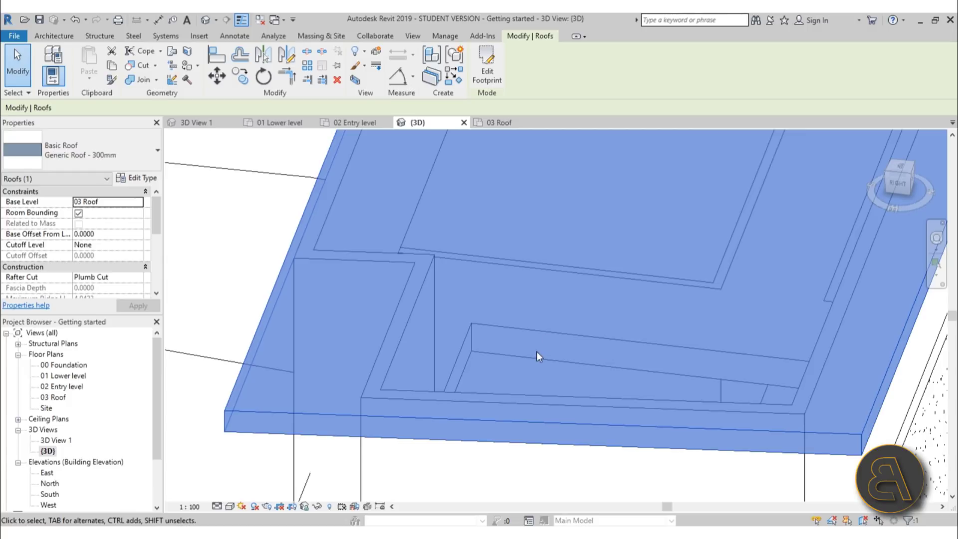
Step: On the 02 Entry level plan, select all six interior partitions and attach their tops to the Generic Floor - 400mm
double_click(60, 385)
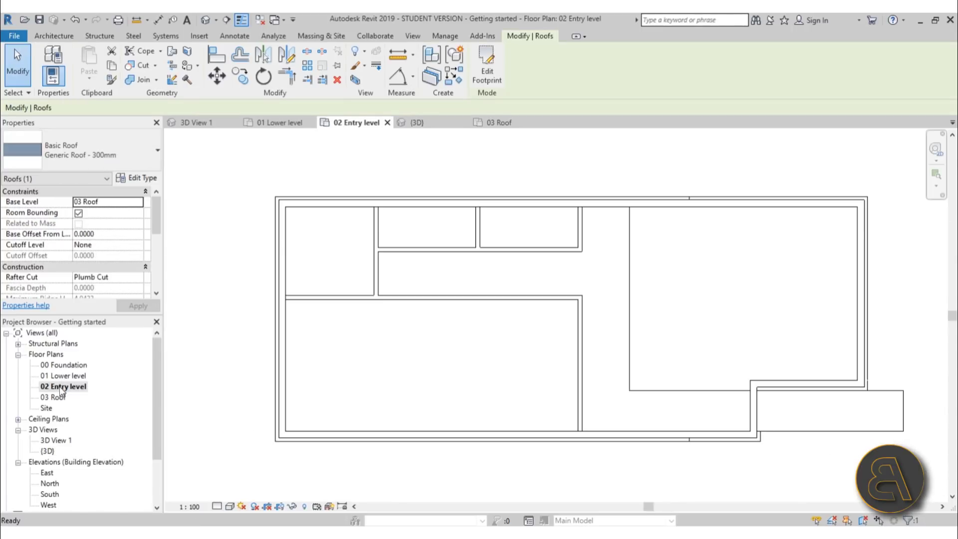
click(580, 343)
ctrl+click(512, 299)
ctrl+click(376, 272)
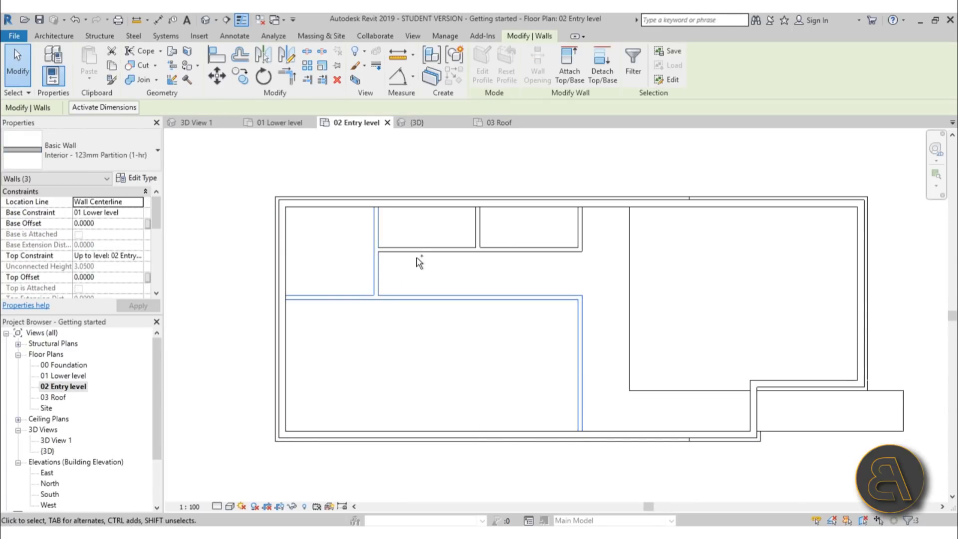
ctrl+click(464, 250)
ctrl+click(478, 235)
ctrl+click(580, 232)
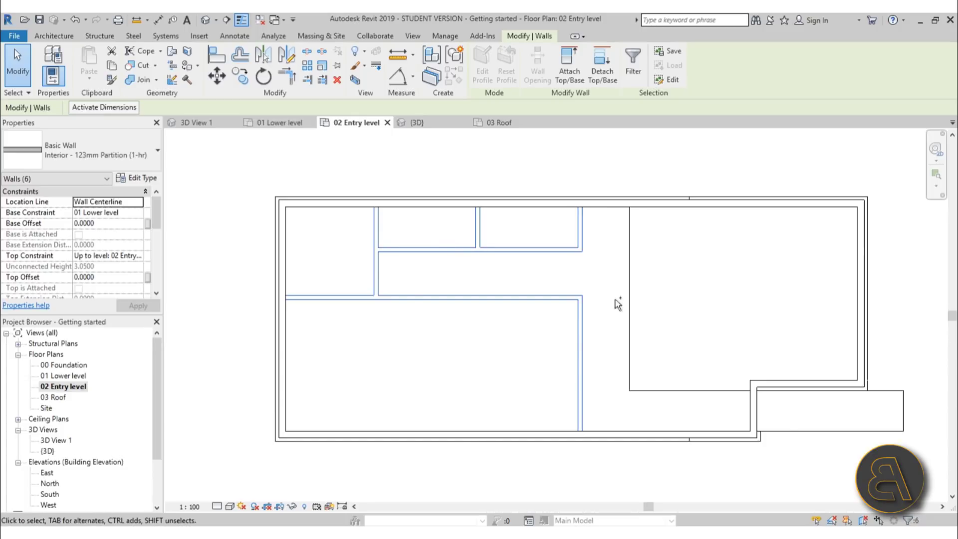
click(569, 82)
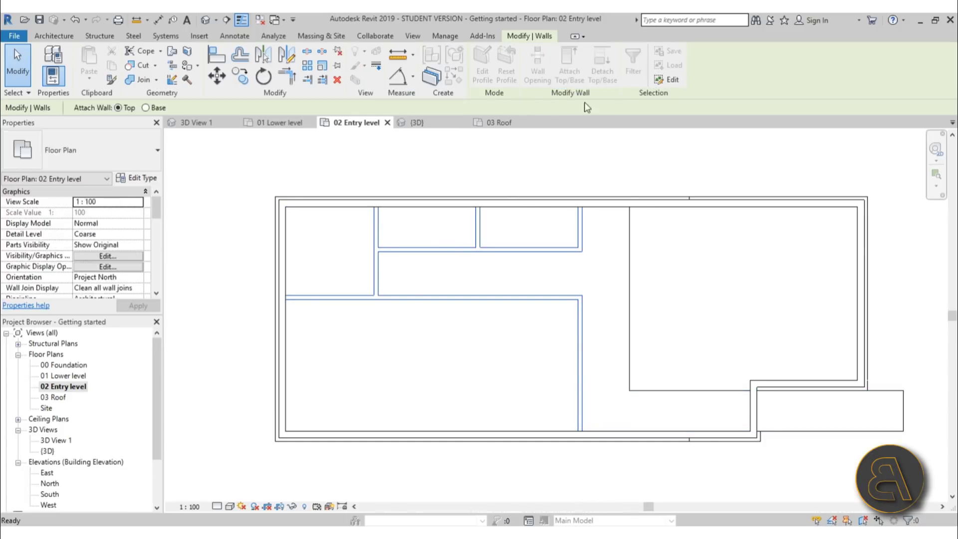
click(632, 252)
key(Escape)
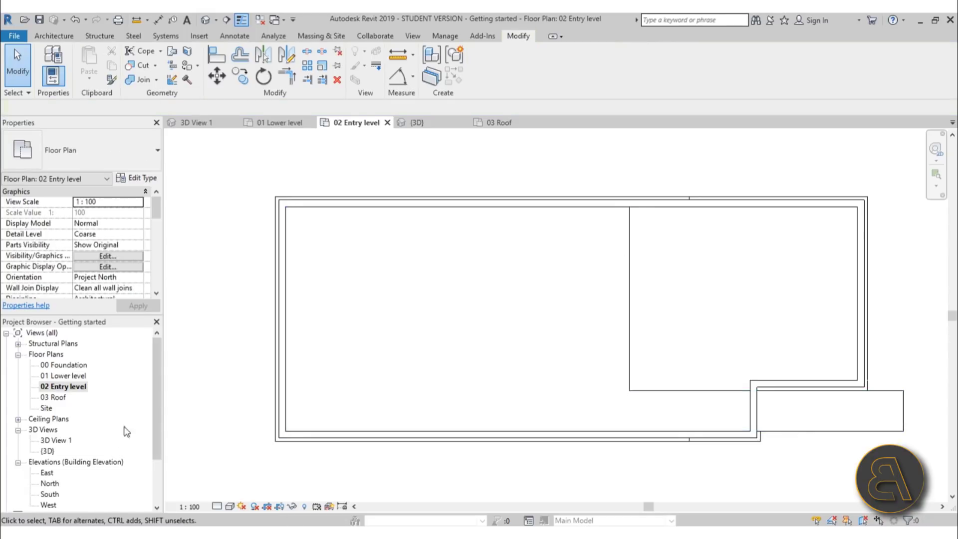
Step: Inspect the entry level beneath the selected roof in the {3D} view
double_click(48, 450)
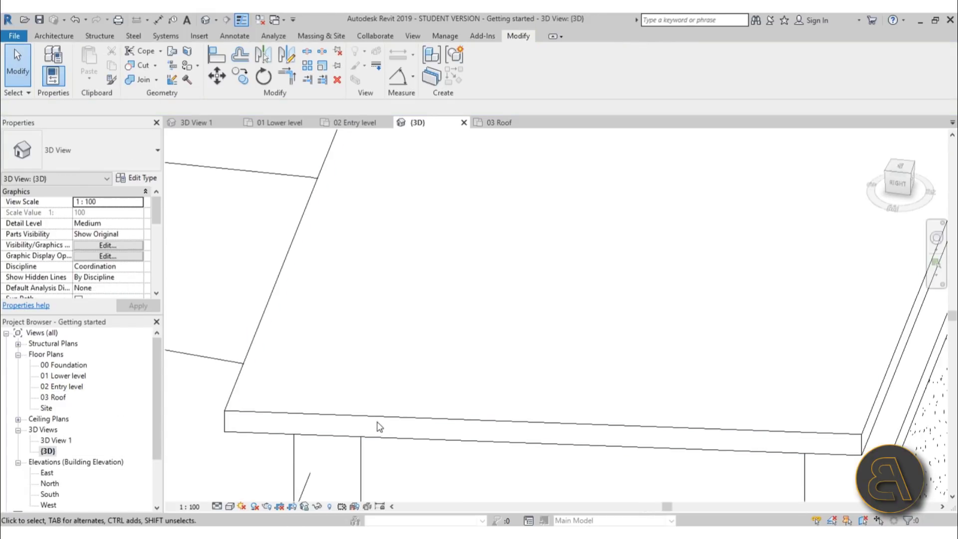
click(379, 426)
shift+middle_drag(588, 362, 581, 342)
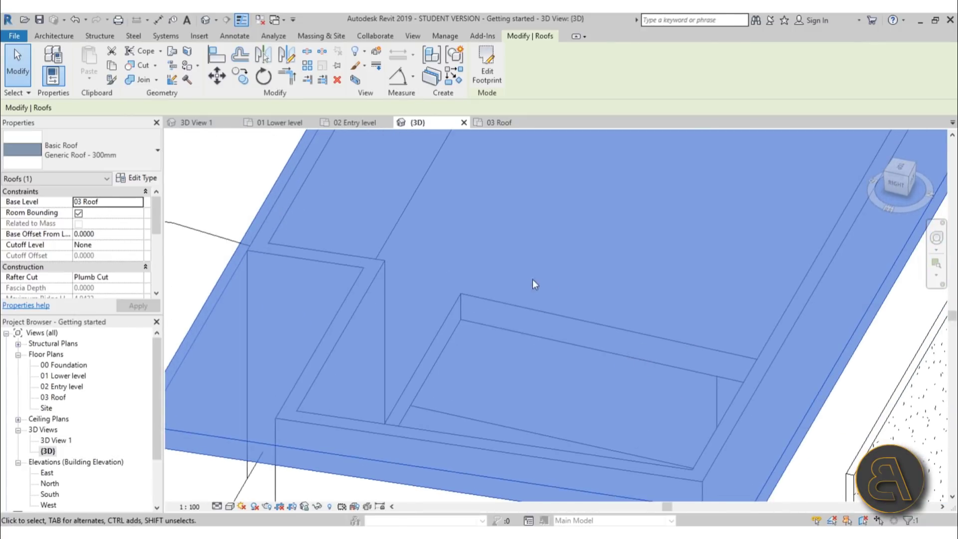
Step: Inspect the entry-level walls beneath the roof and the concrete retaining walls from several angles in the {3D} view
shift+middle_drag(569, 291, 668, 342)
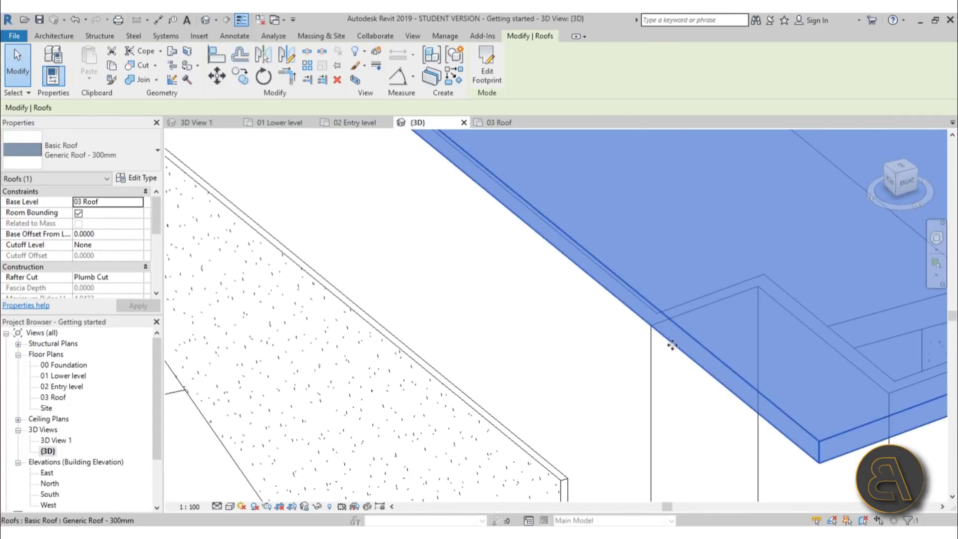
click(531, 451)
shift+middle_drag(519, 353, 594, 196)
click(498, 291)
scroll(595, 196, up, 5)
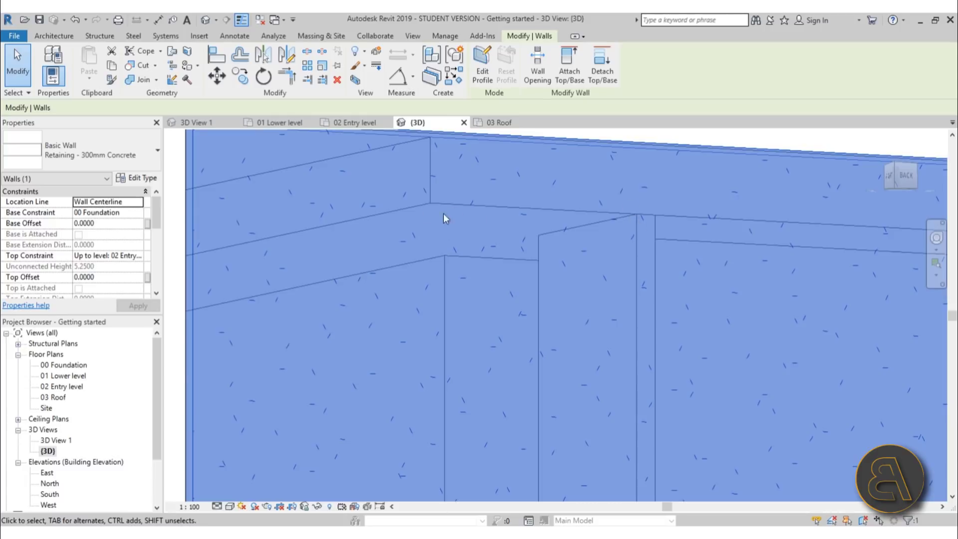
scroll(572, 209, down, 5)
shift+middle_drag(445, 282, 500, 344)
key(Escape)
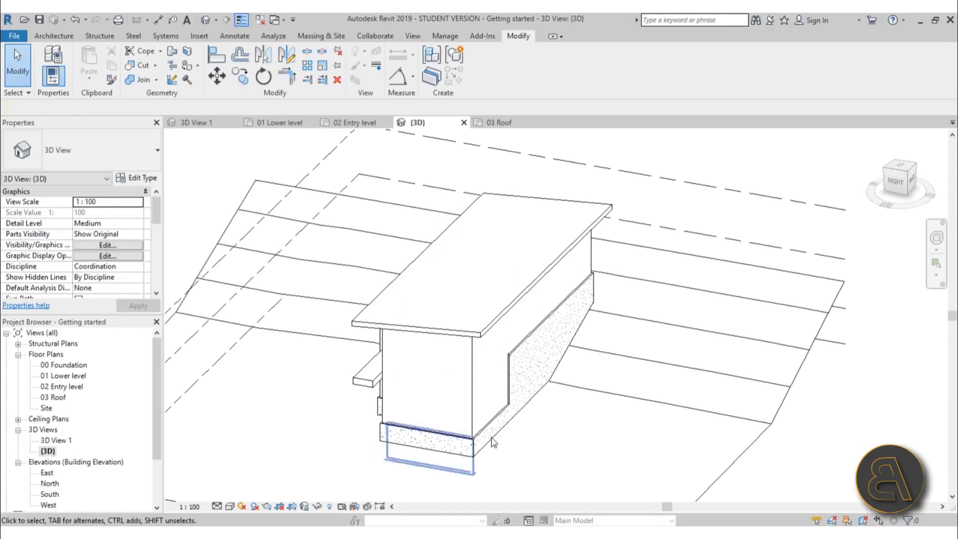
middle_drag(418, 332, 416, 316)
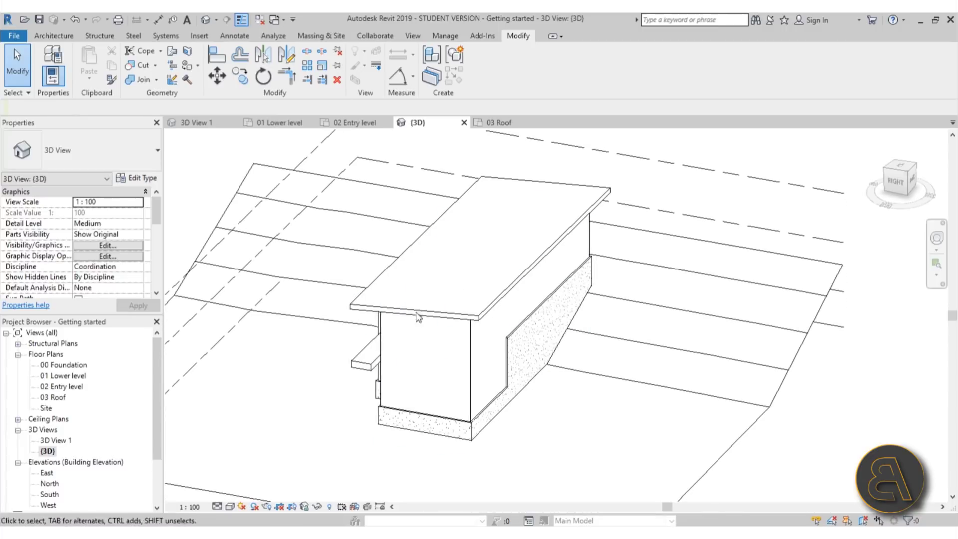
Step: On the 02 Entry level plan, draw a 123mm partition up to 03 Roof, about 5.75 m from the left exterior wall and up to the upper one
double_click(69, 386)
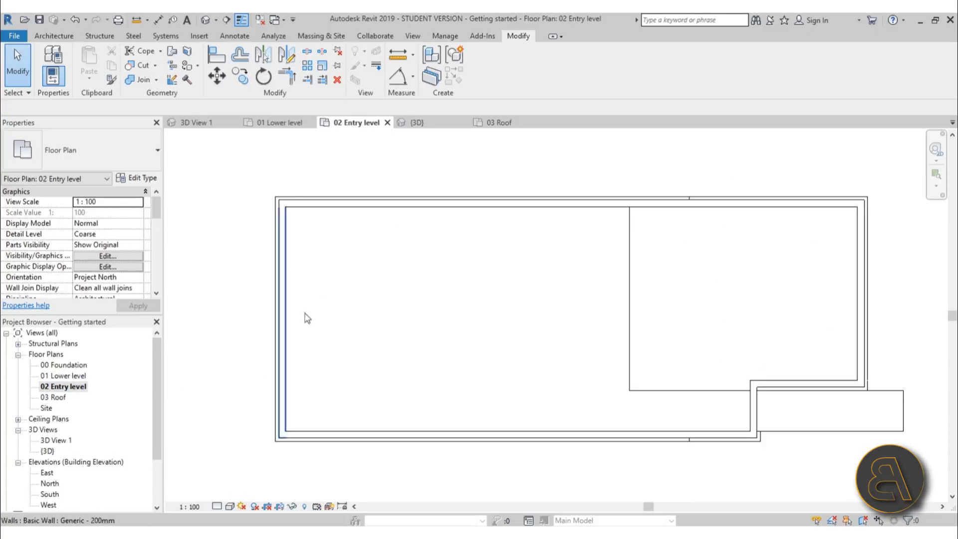
click(54, 37)
click(49, 58)
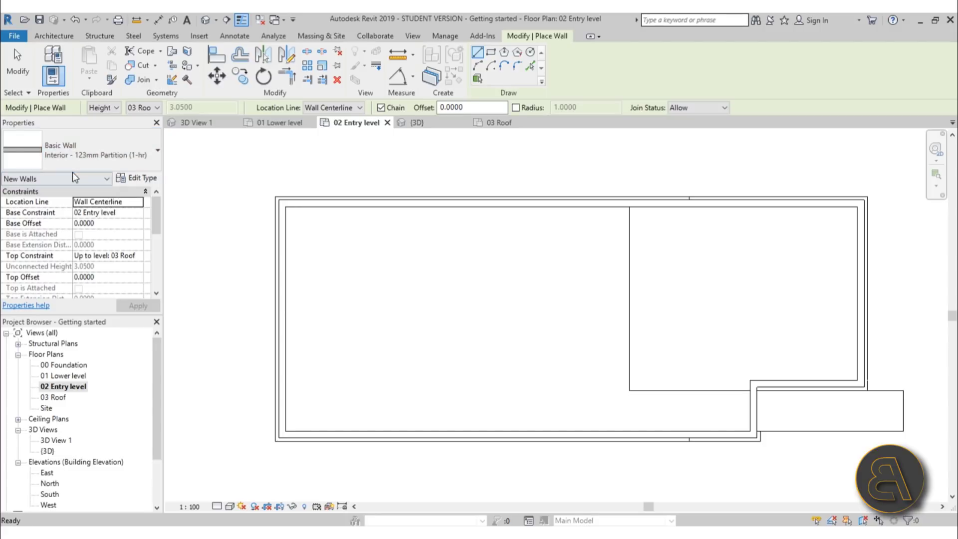
click(135, 108)
click(143, 151)
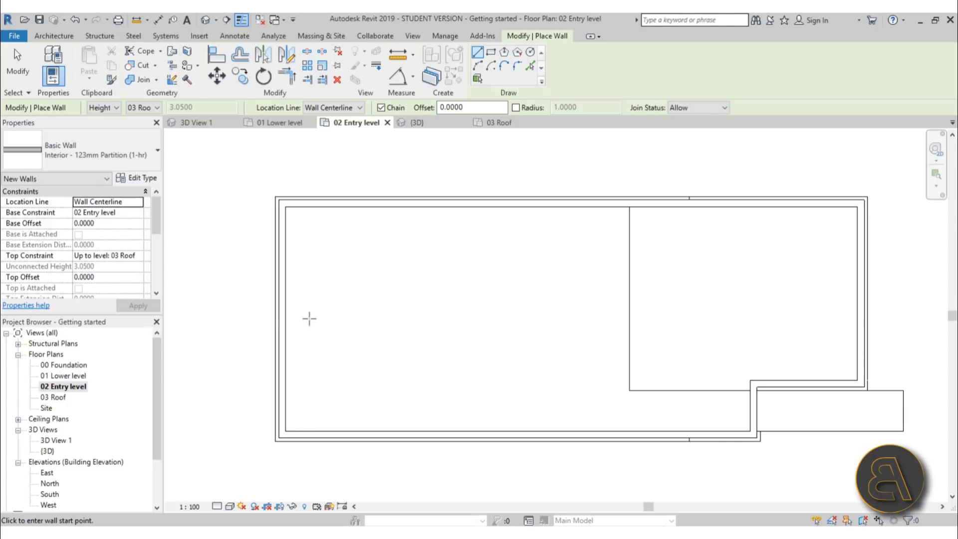
click(282, 396)
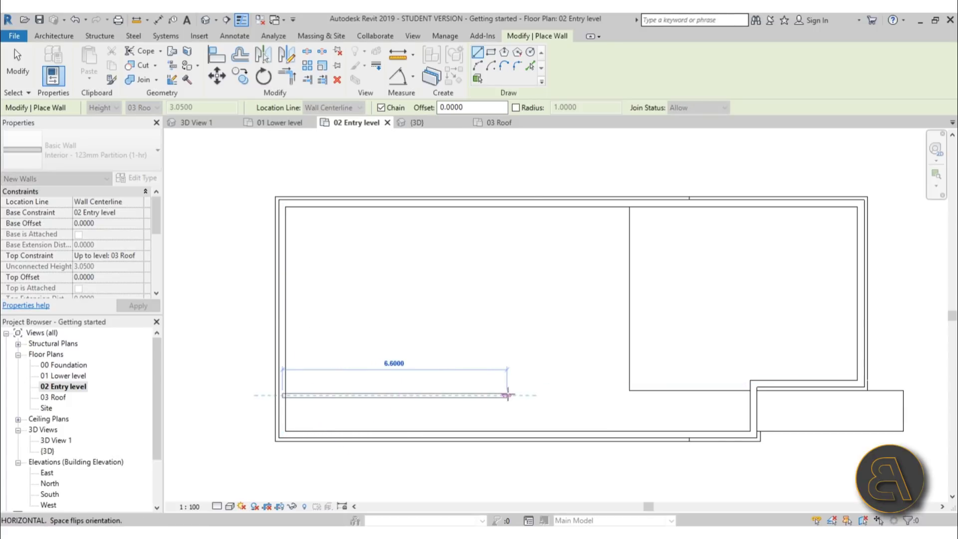
click(476, 395)
click(477, 207)
key(Escape)
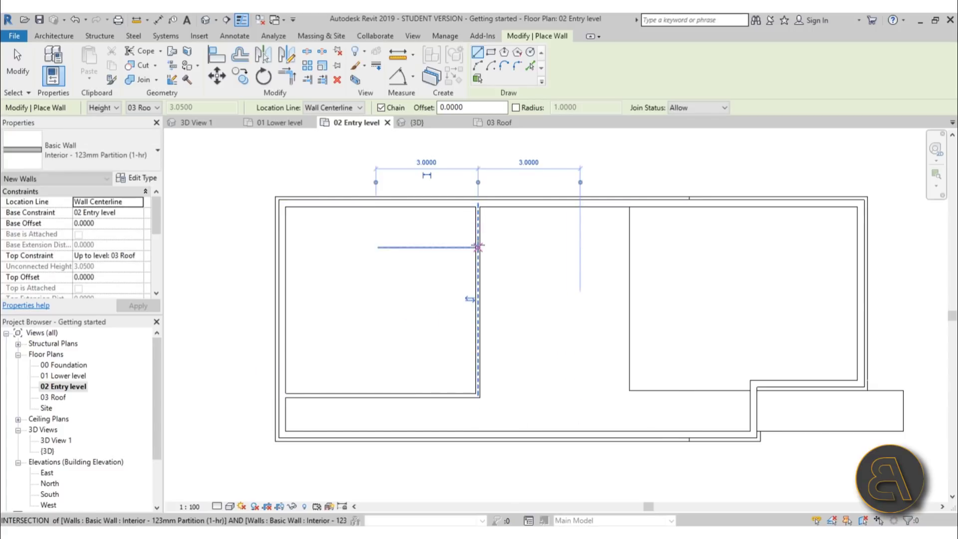
Step: Add a short vertical partition from the horizontal partition down to the lower exterior wall, near the building's left end
click(325, 396)
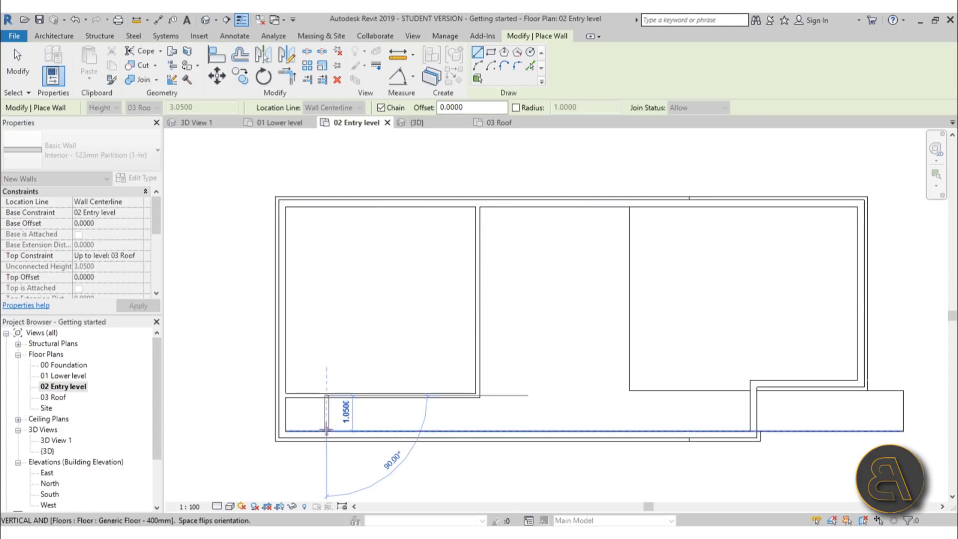
click(325, 430)
key(Escape)
key(Escape)
click(325, 422)
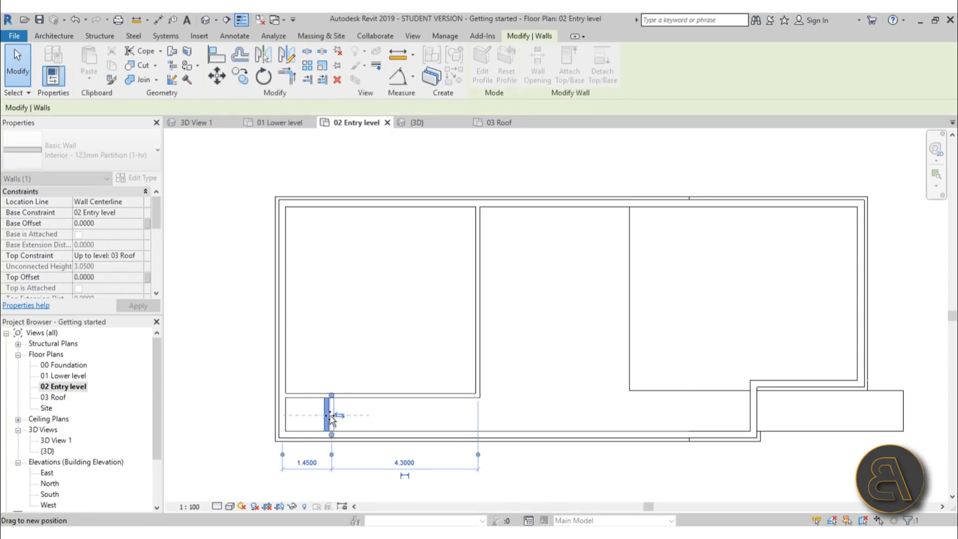
click(337, 414)
Step: Set the horizontal partition's distance from the lower exterior wall to 1.4 m
click(364, 397)
click(506, 414)
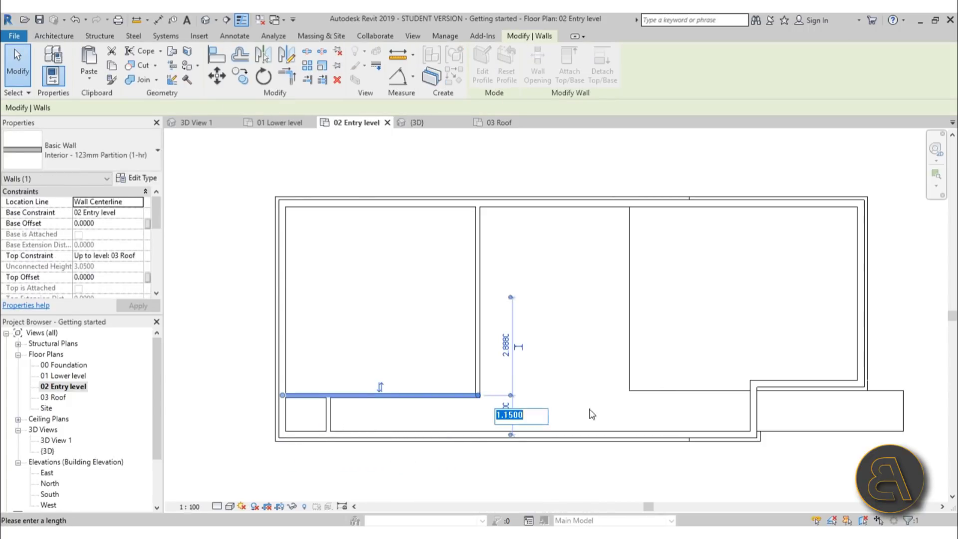
text(1.4)
key(Return)
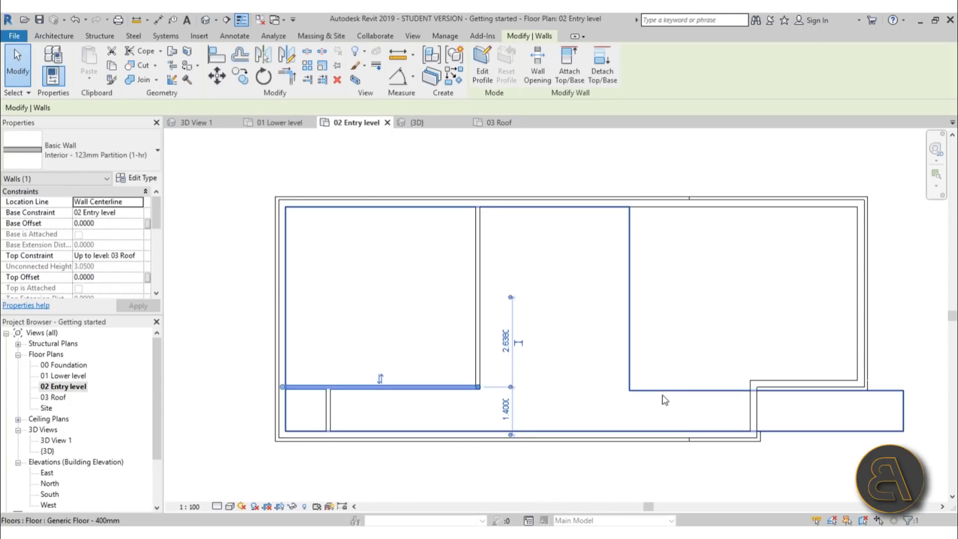
click(549, 317)
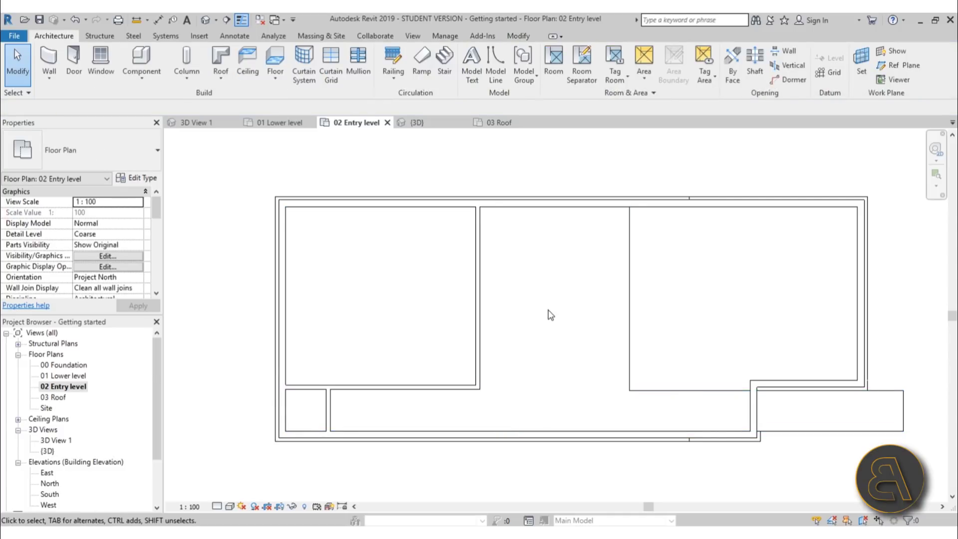
scroll(549, 313, down, 1)
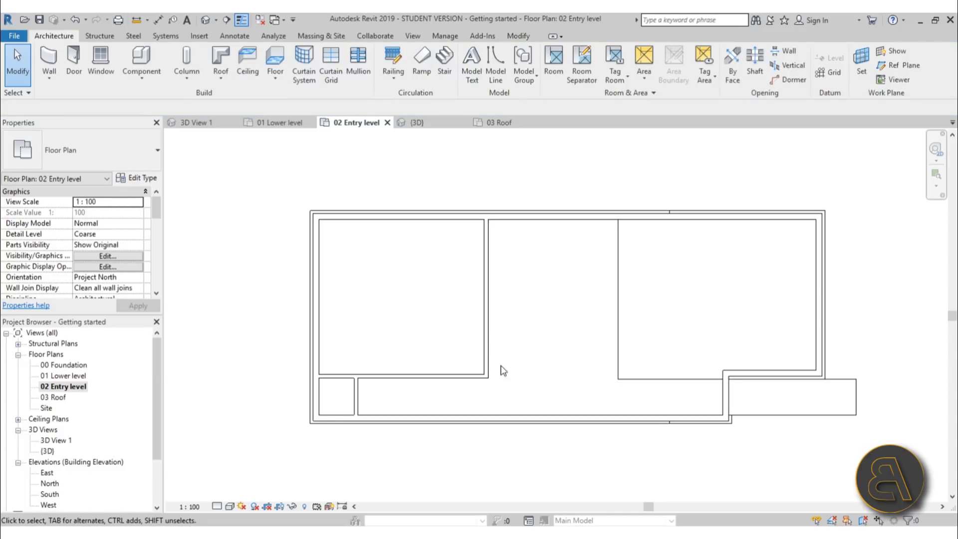
click(486, 343)
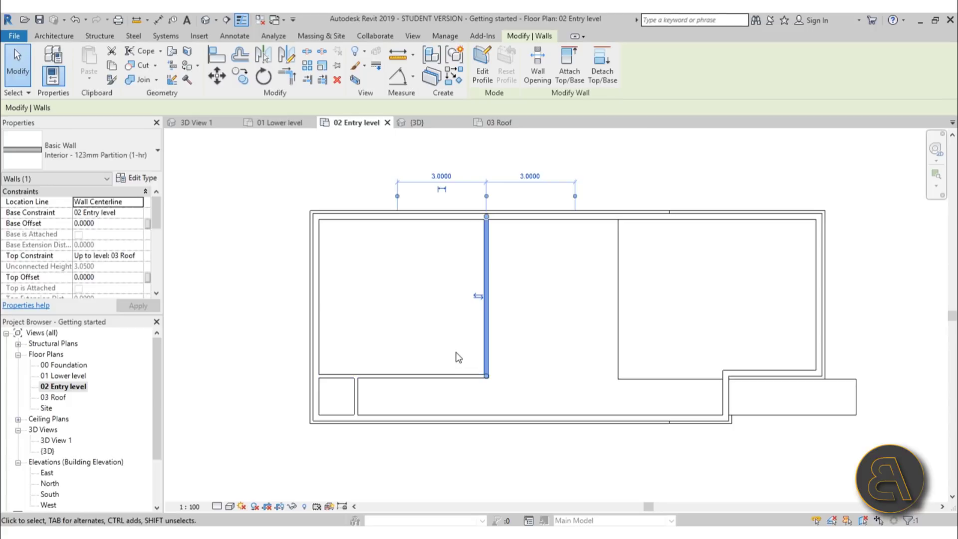
ctrl+click(448, 375)
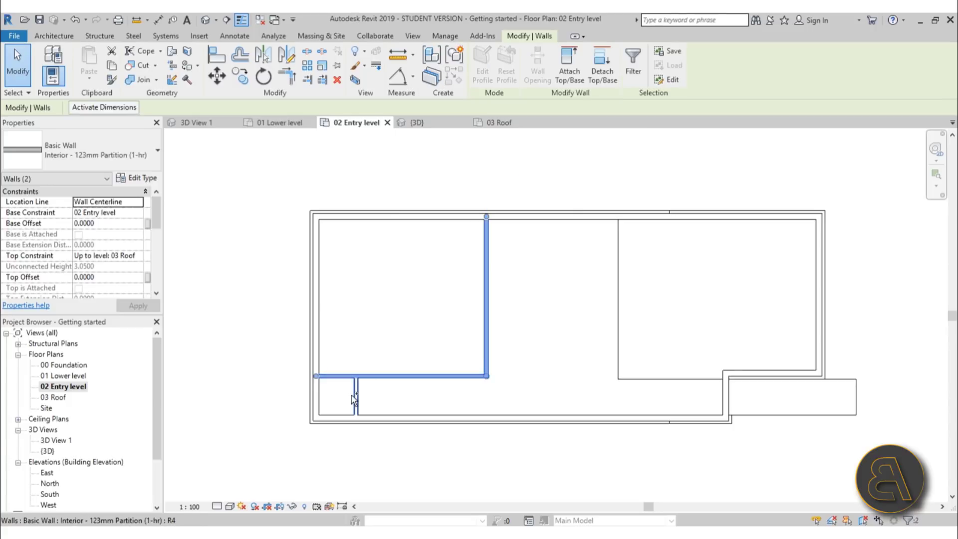
Step: Open the {3D} view and set its visual style to Wireframe to expose the entry-level partitions beneath the roof
click(205, 20)
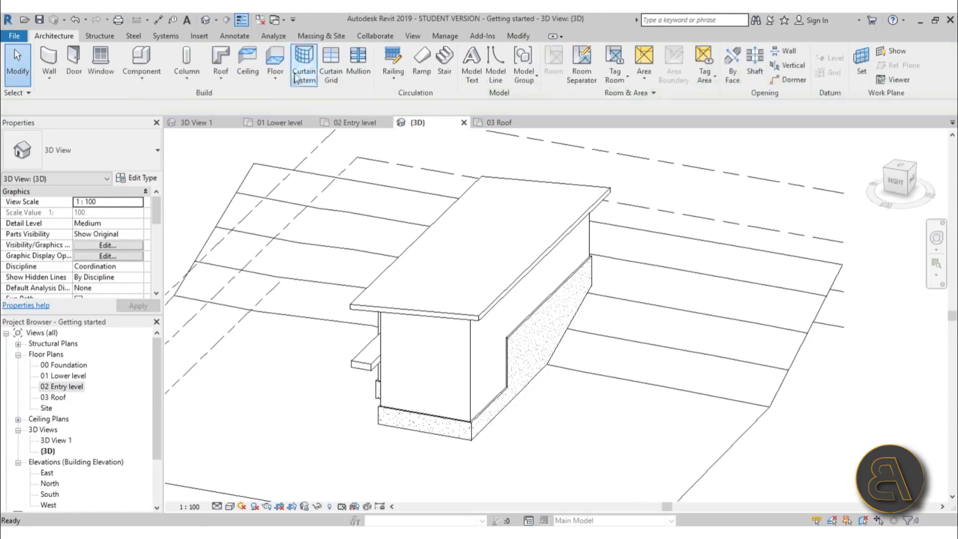
shift+middle_drag(607, 225, 452, 319)
click(495, 229)
scroll(459, 322, up, 2)
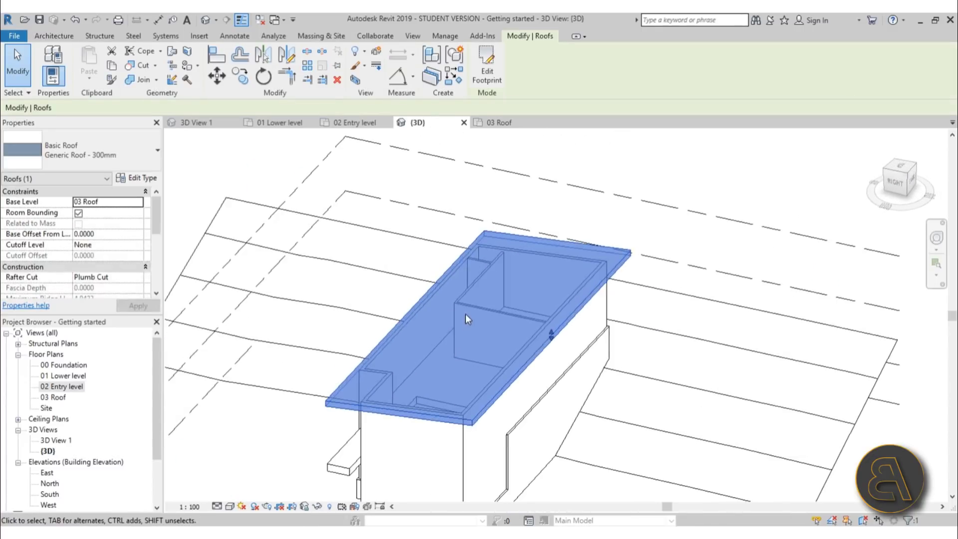
click(217, 505)
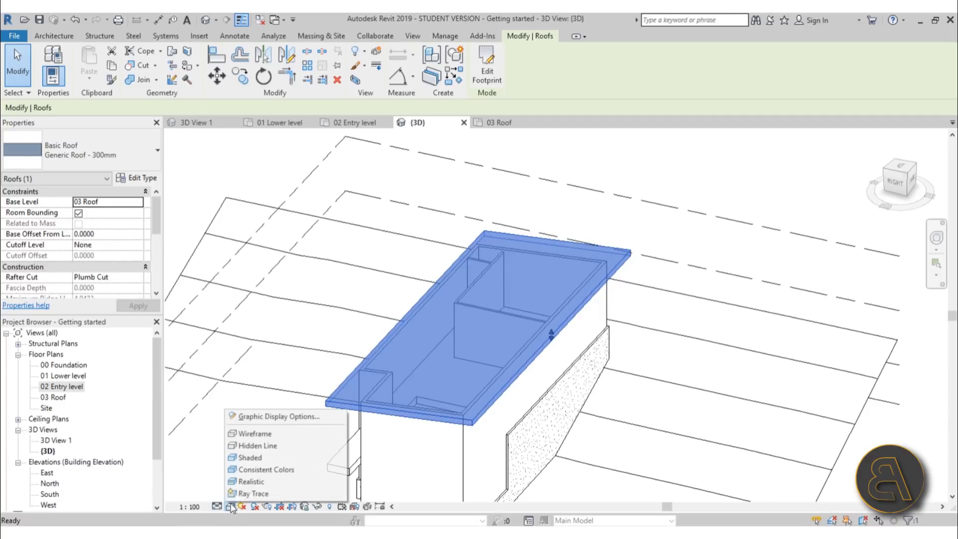
click(250, 432)
shift+middle_drag(526, 397, 503, 341)
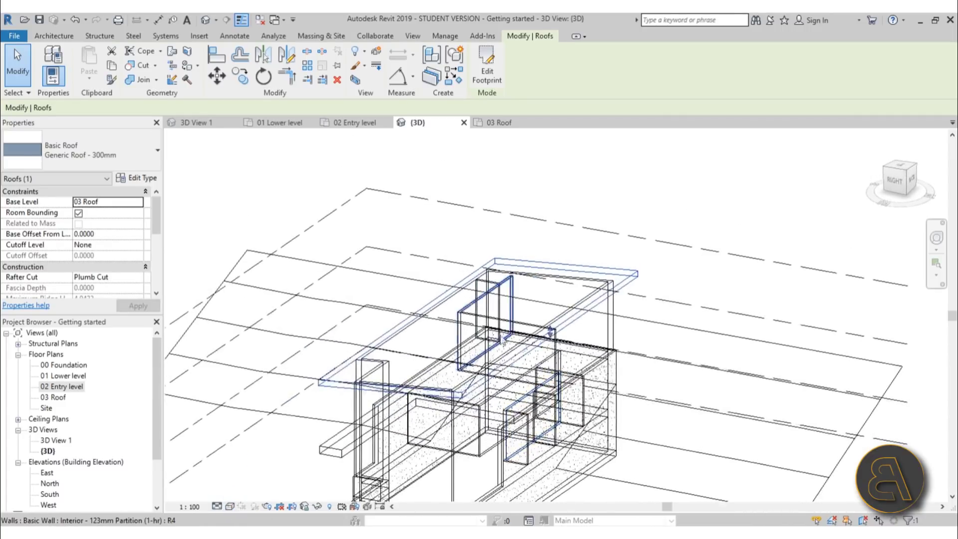
click(228, 506)
click(249, 433)
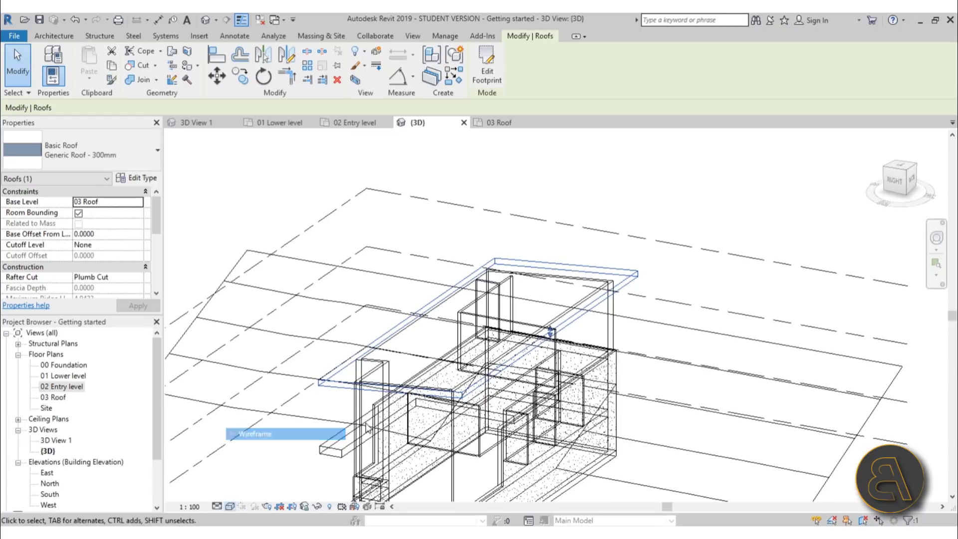
Step: Select the three entry-level interior partitions and attach their tops to the roof
scroll(469, 324, up, 3)
click(481, 309)
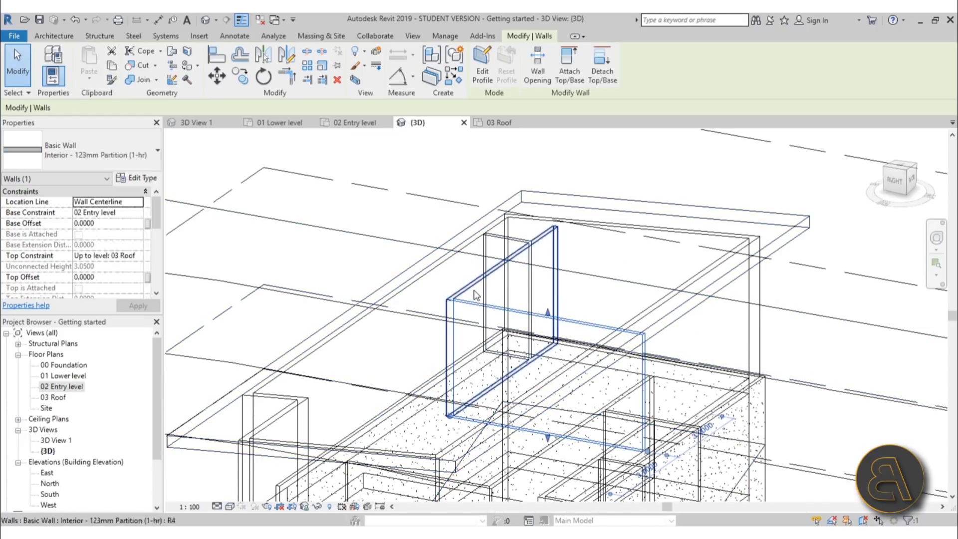
ctrl+click(497, 258)
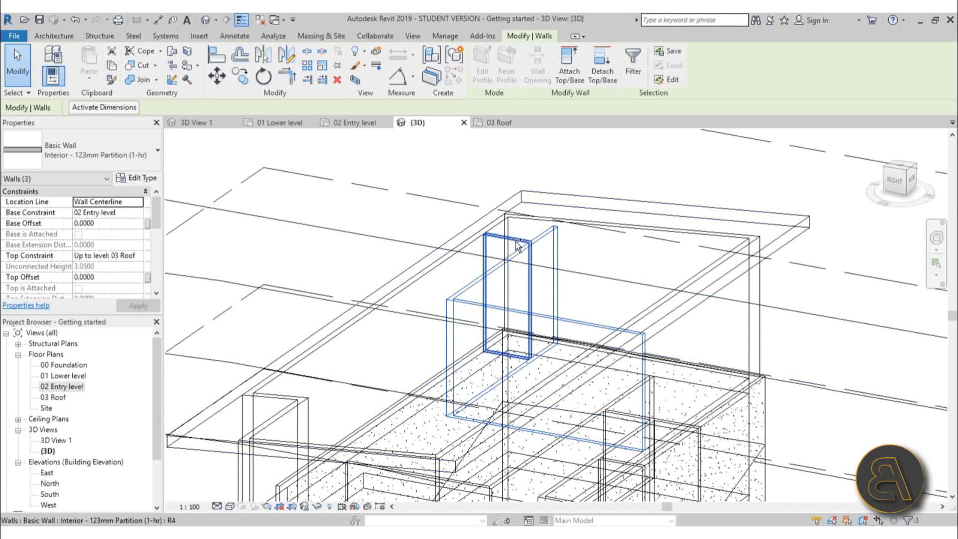
click(573, 80)
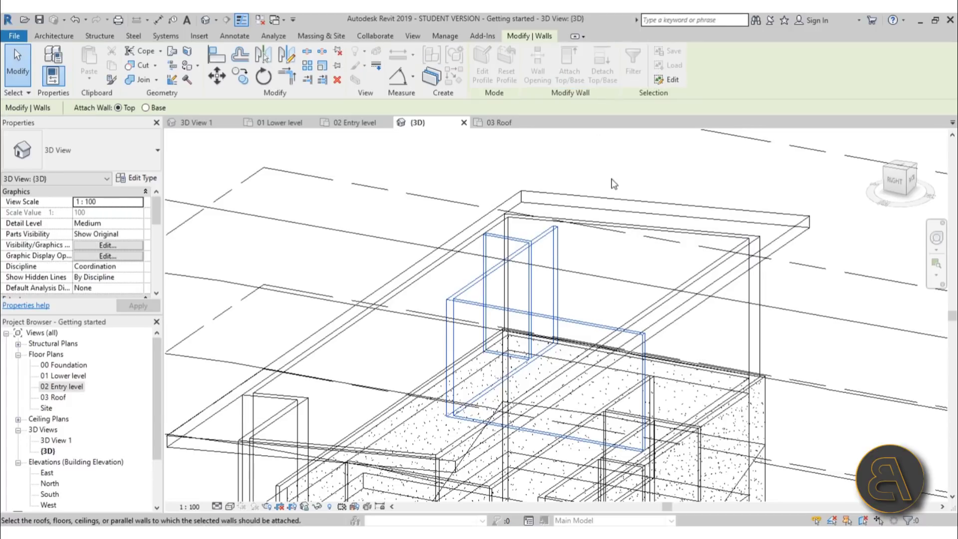
click(614, 199)
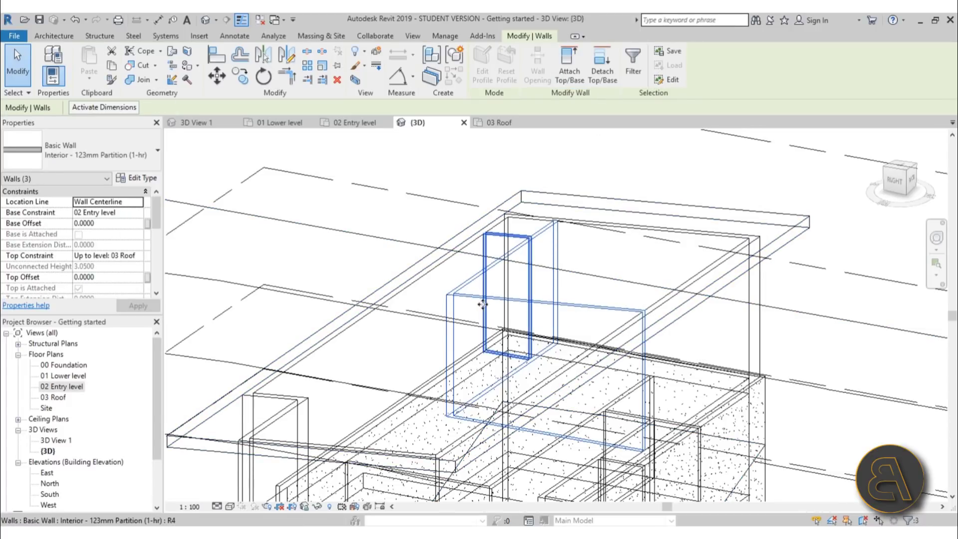
shift+middle_drag(645, 380, 589, 379)
key(Escape)
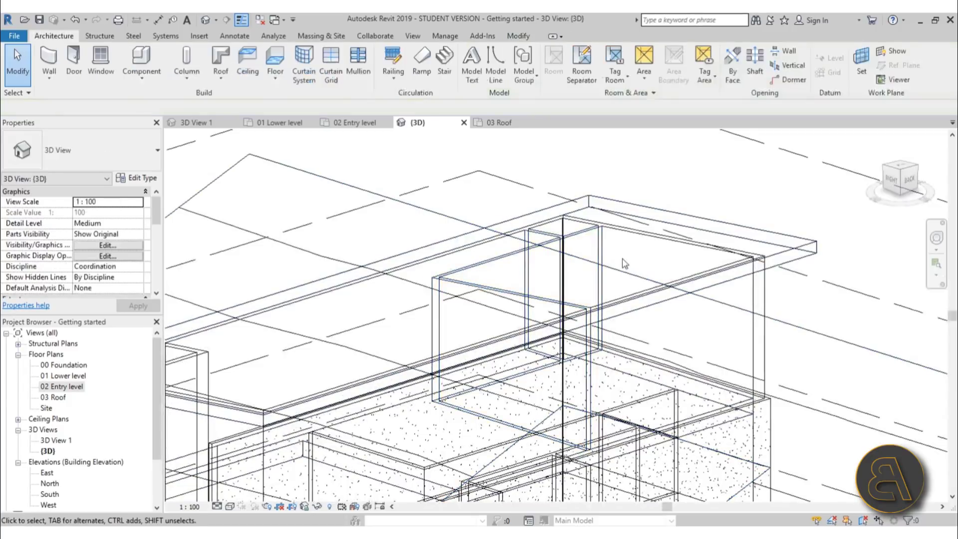
Step: Set the {3D} view's visual style to Hidden Line and look over the whole house
click(230, 506)
click(254, 448)
scroll(498, 324, down, 3)
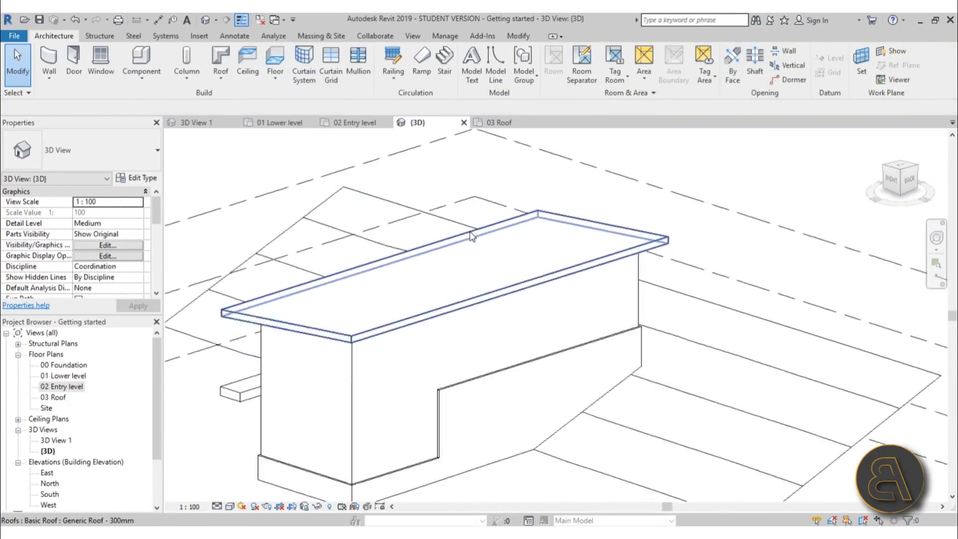
shift+middle_drag(549, 324, 442, 398)
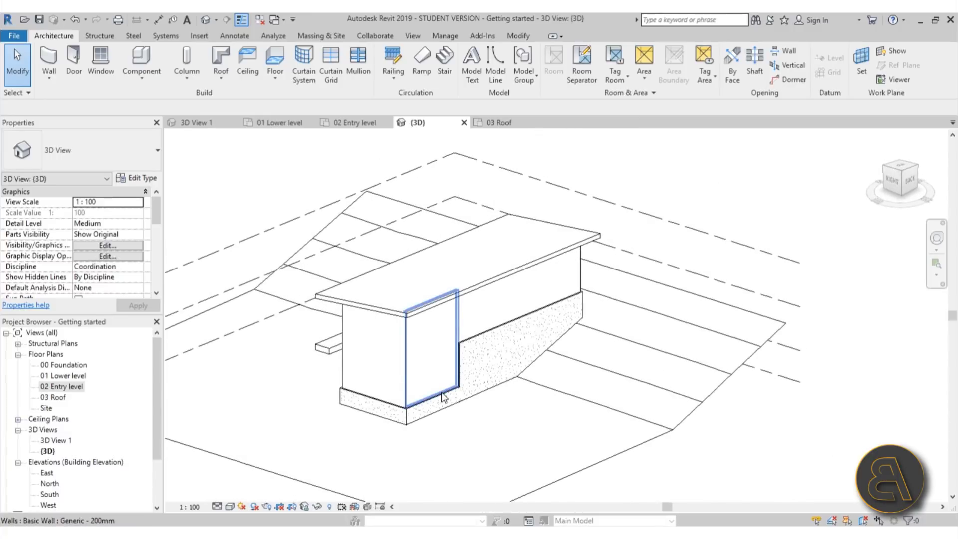